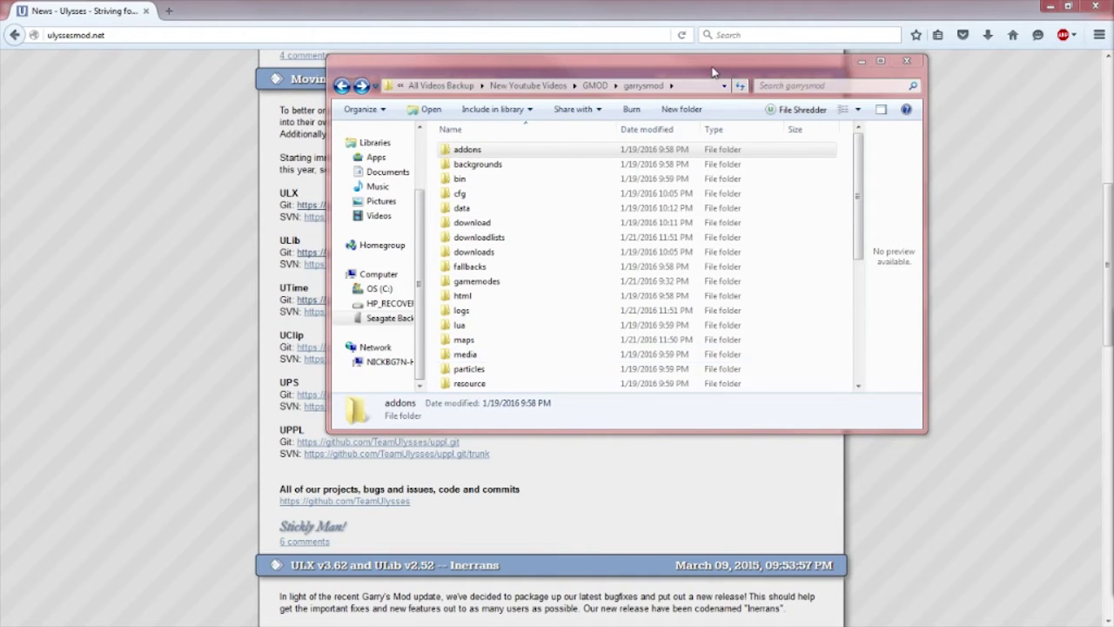
Move the file window aside and examine the Ulysses news posts listing the addons and their repository links
drag(712, 72, 1109, 72)
click(541, 24)
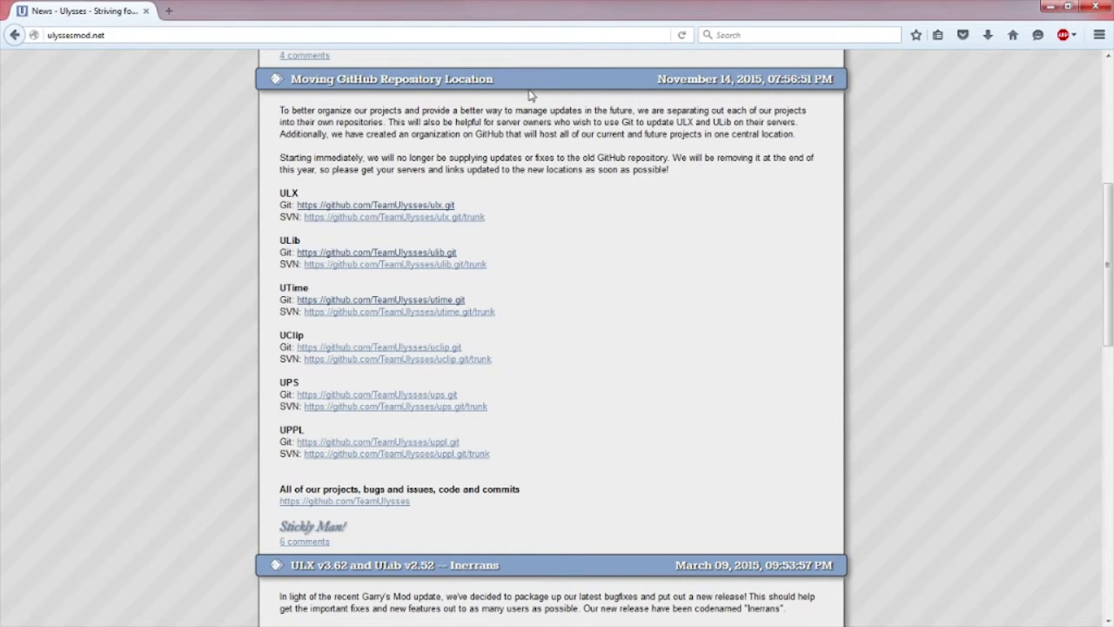
scroll(476, 293, up, 5)
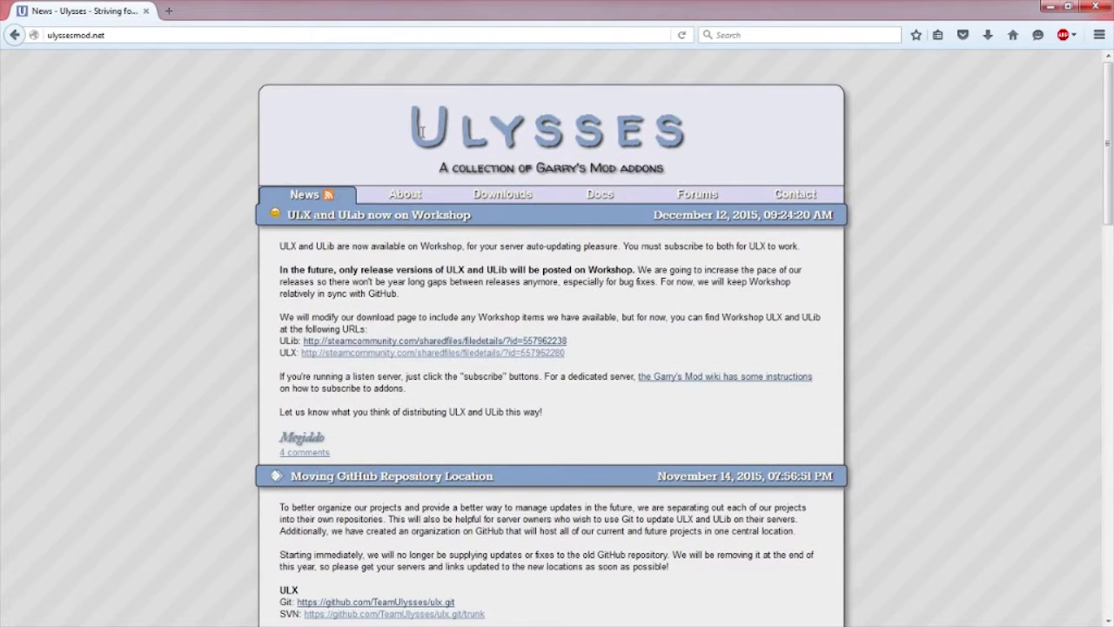
scroll(545, 306, down, 10)
scroll(518, 436, up, 1)
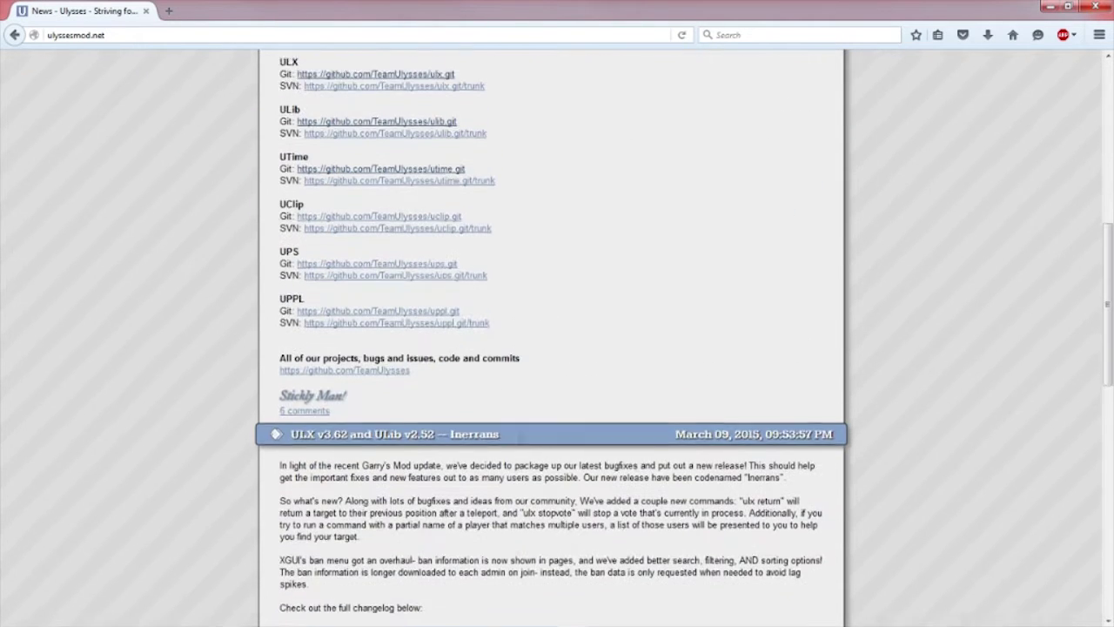
scroll(533, 444, up, 2)
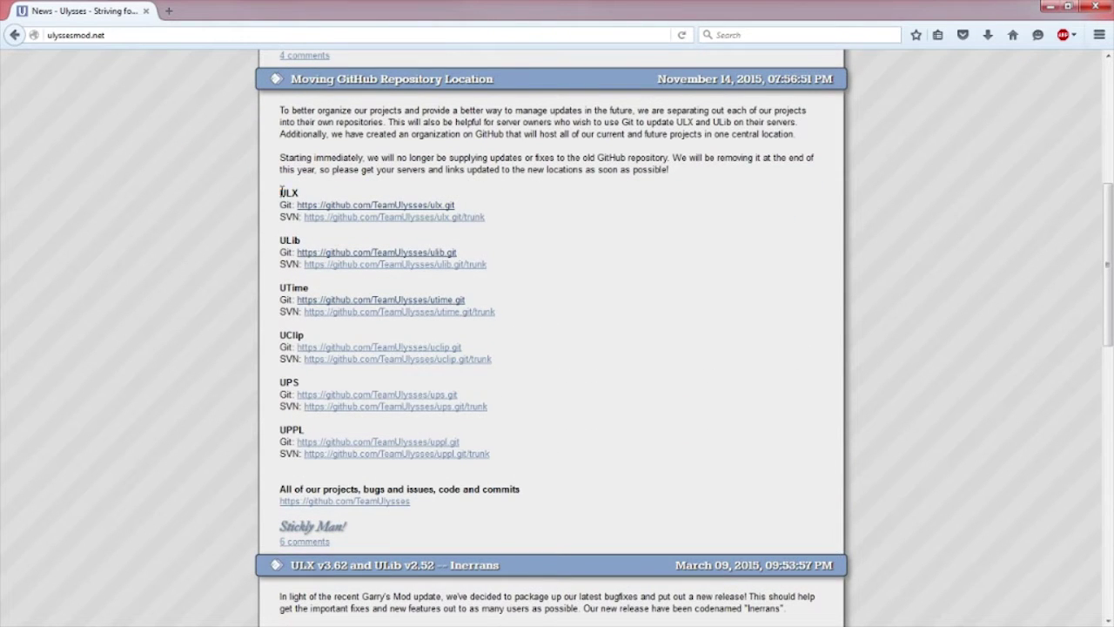
drag(281, 191, 309, 196)
drag(307, 238, 281, 242)
drag(304, 192, 278, 198)
drag(319, 288, 273, 295)
drag(518, 458, 255, 336)
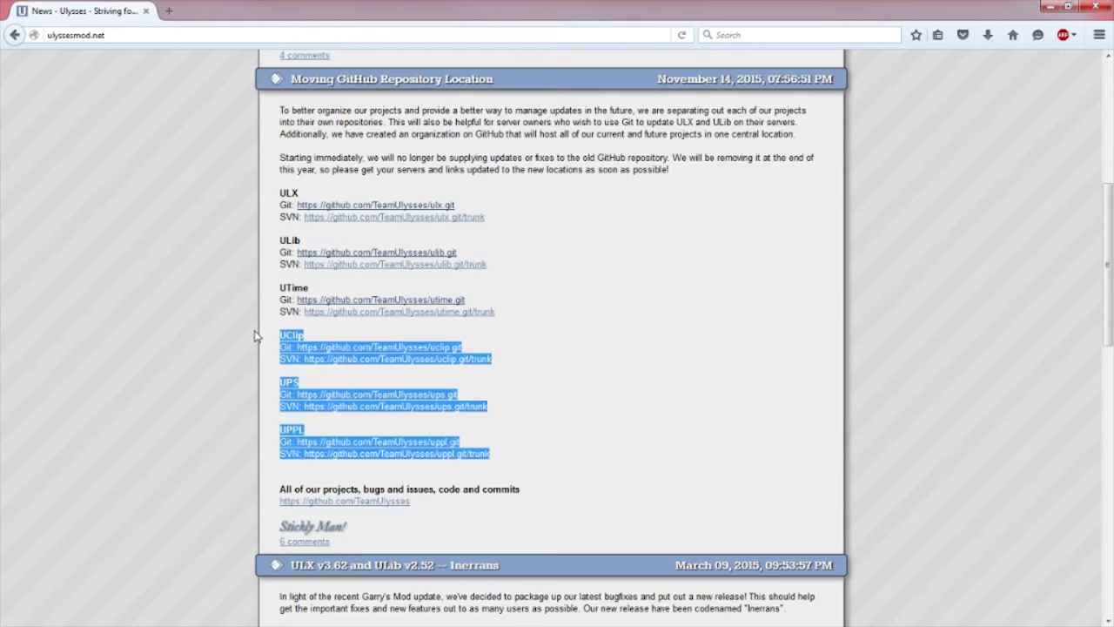
click(539, 407)
scroll(540, 408, up, 4)
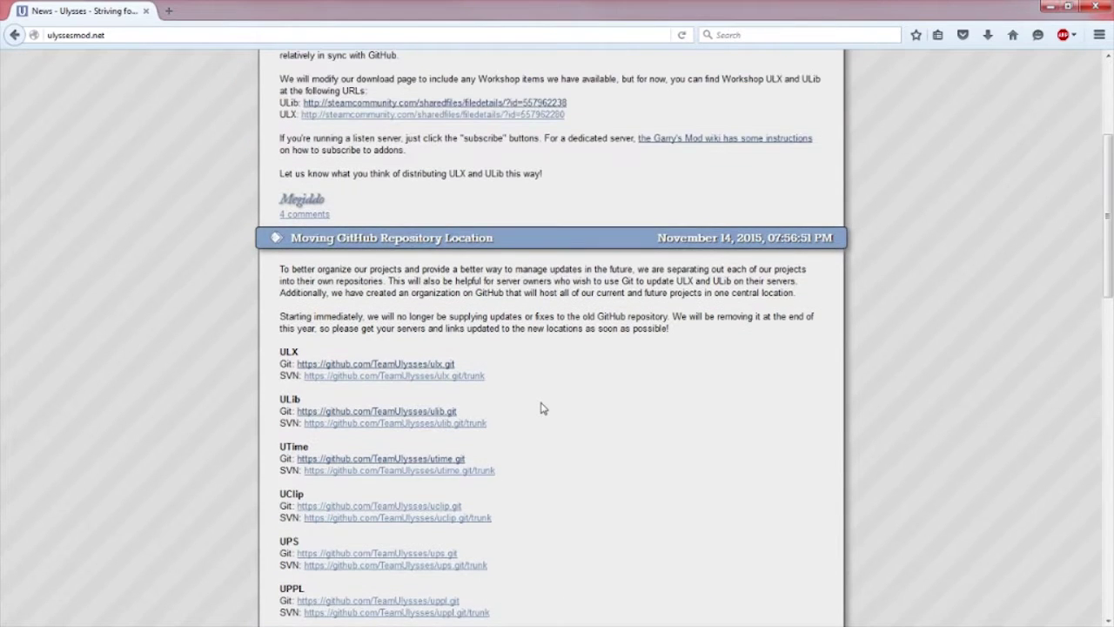
scroll(539, 407, up, 1)
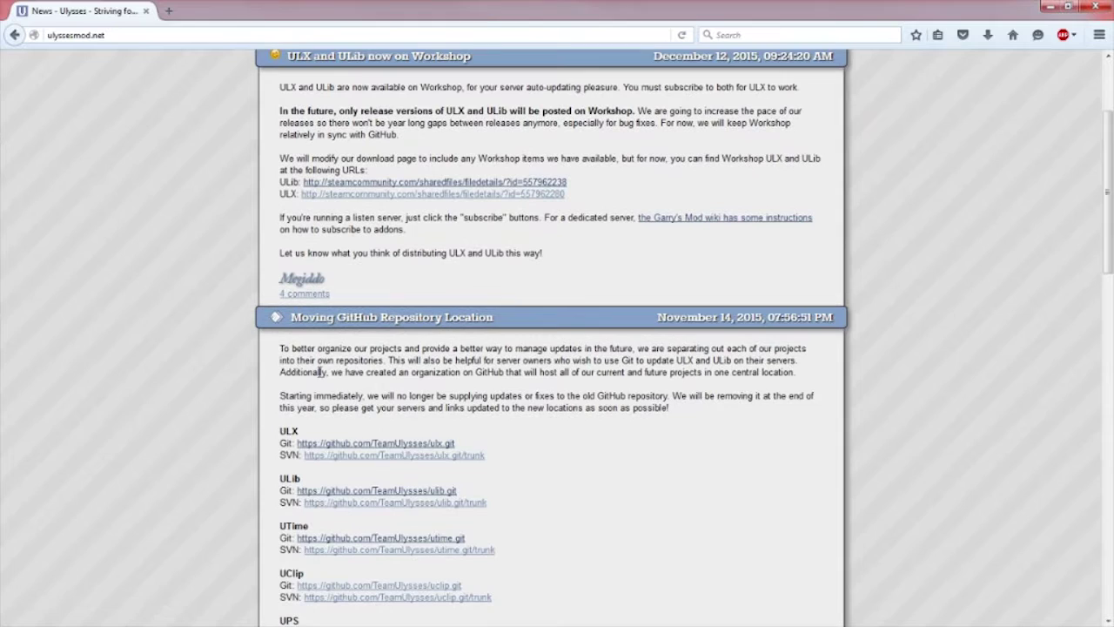
scroll(358, 210, up, 2)
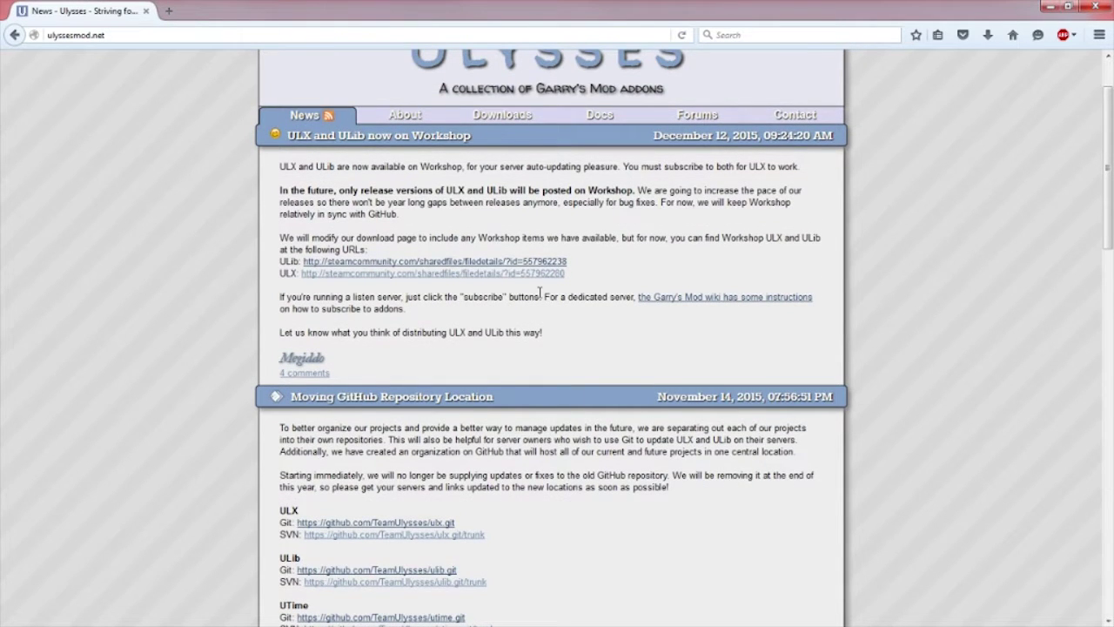
Open the Git repository links for ULX, ULib and UTime, each in its own new tab
scroll(466, 341, down, 3)
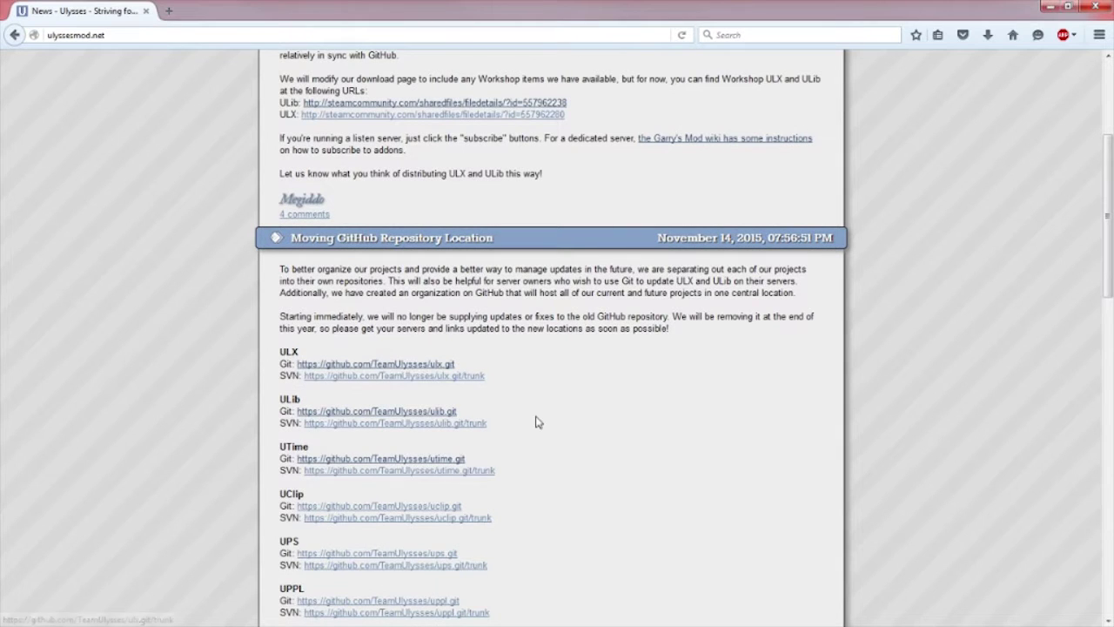
right_click(432, 372)
click(446, 375)
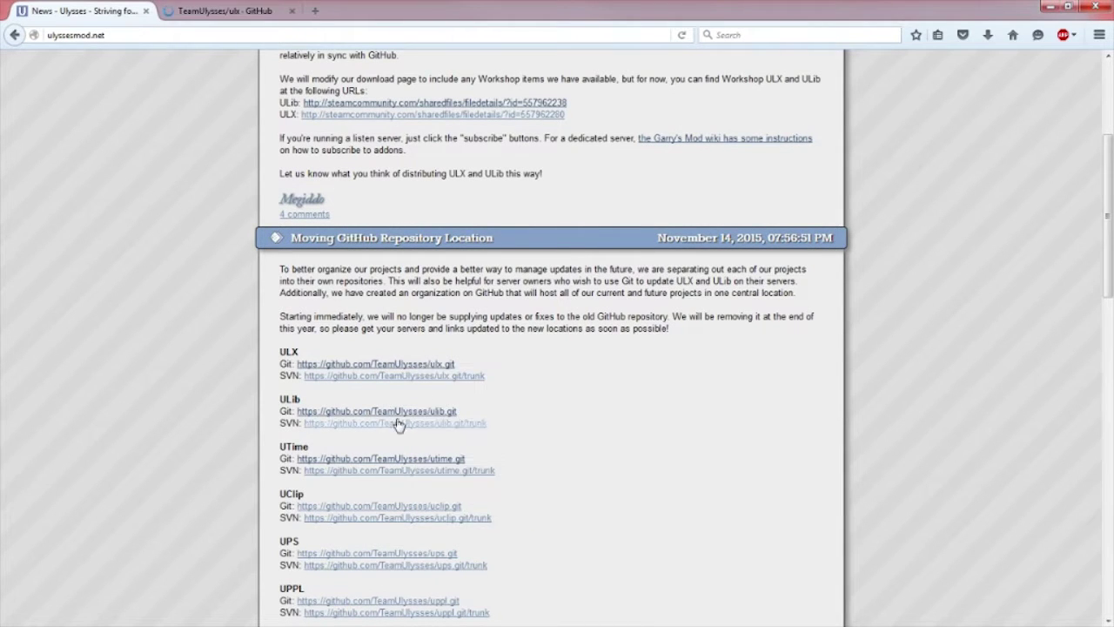
right_click(409, 412)
click(431, 425)
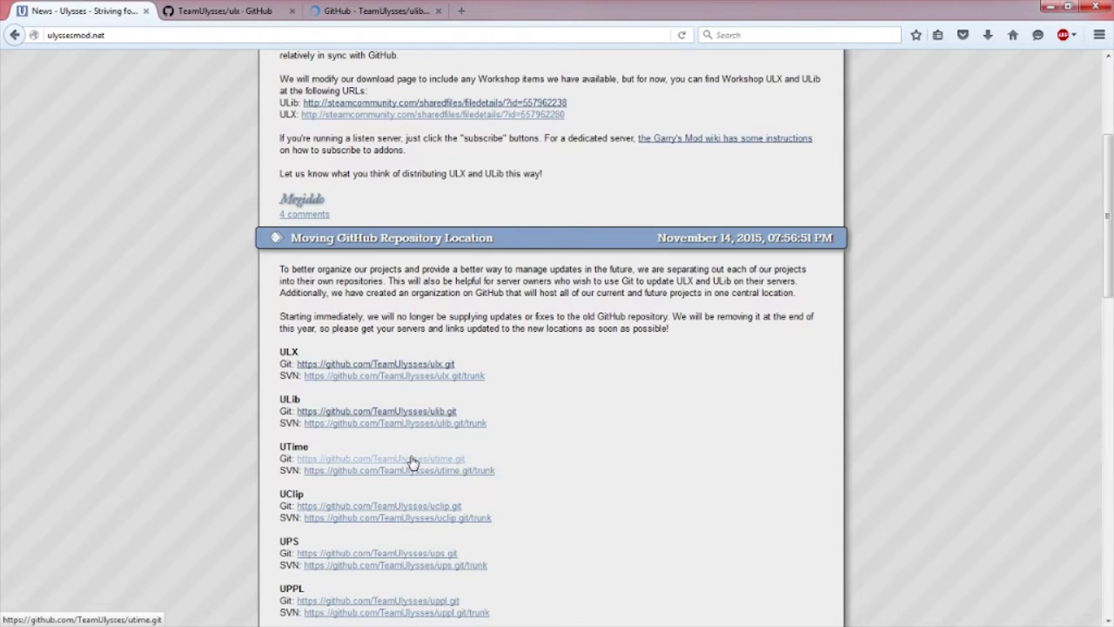
right_click(411, 457)
click(434, 466)
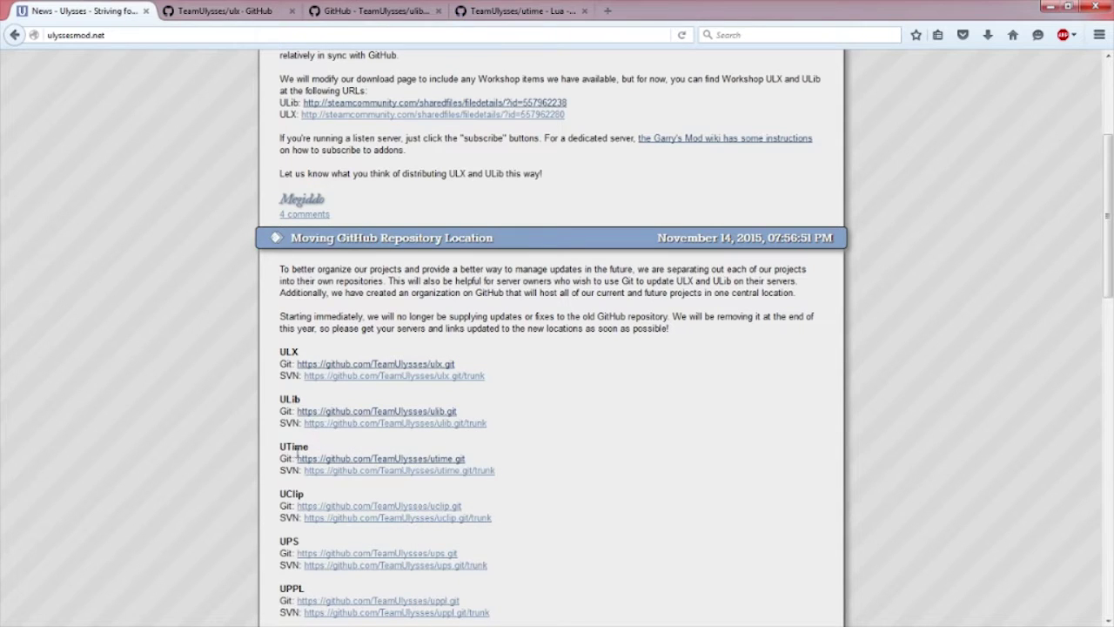
Download the TeamUlysses ulx repository as a ZIP archive and save the file
click(228, 13)
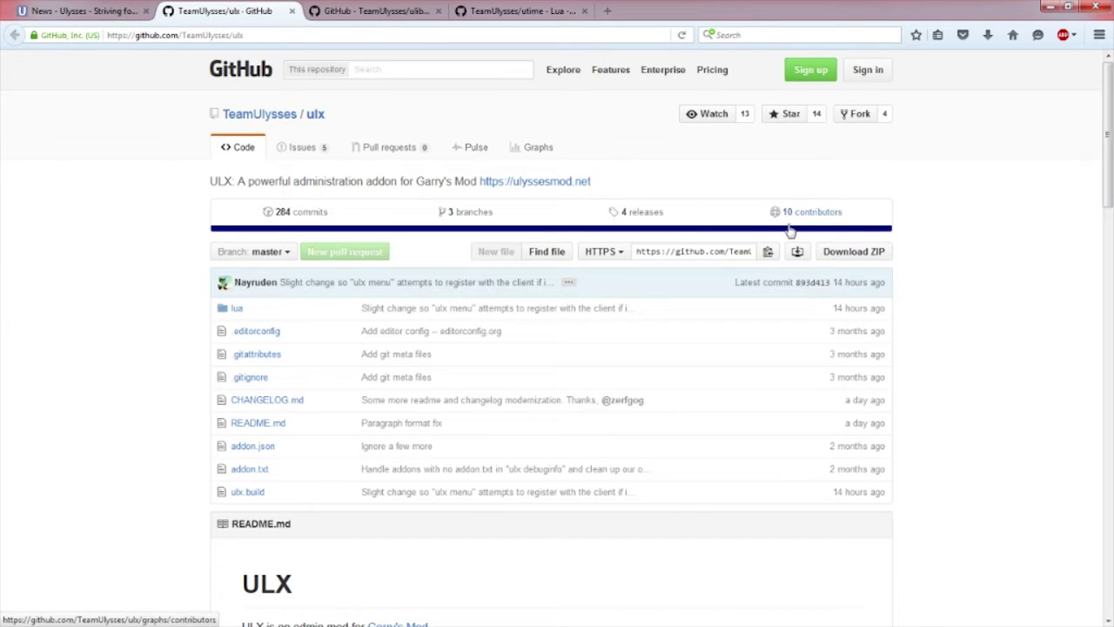
click(853, 252)
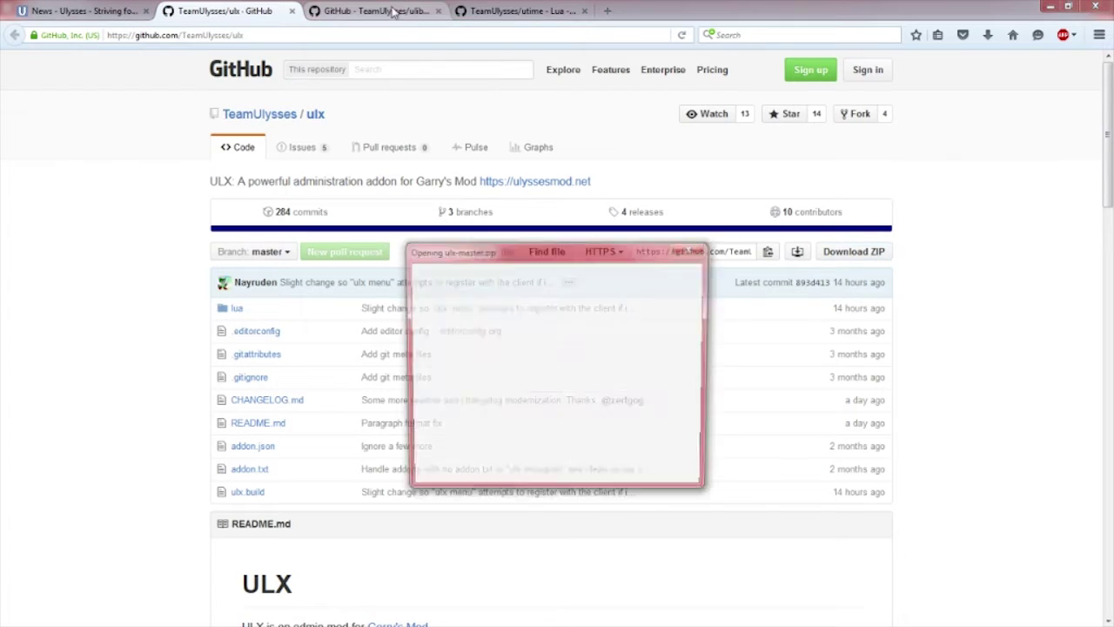
key(Return)
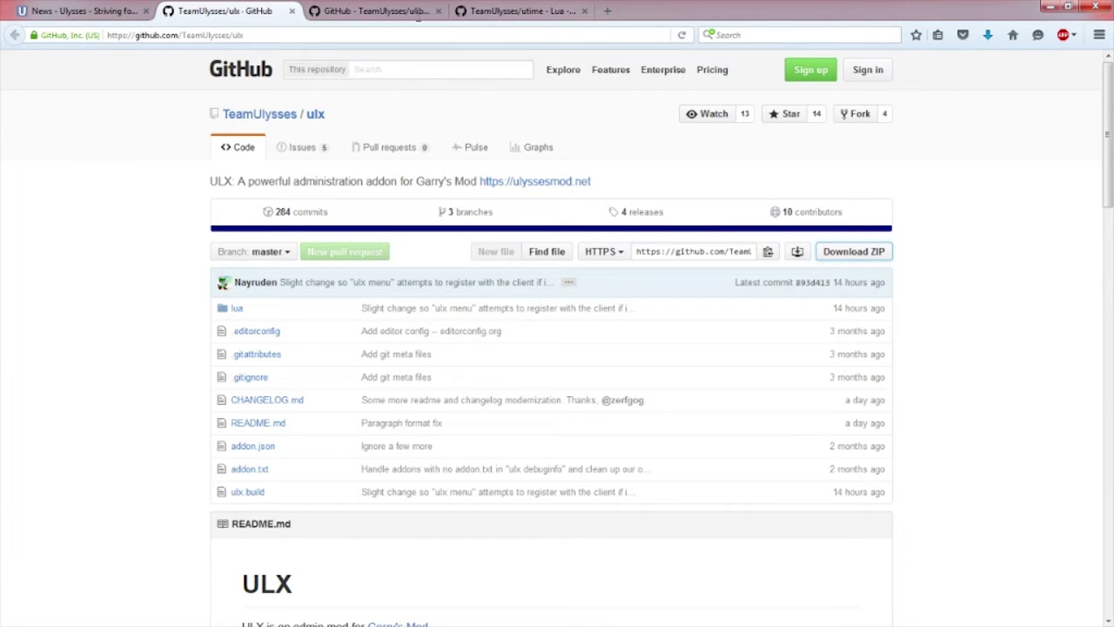
Download the TeamUlysses ulib repository as a ZIP archive and save the file
click(369, 11)
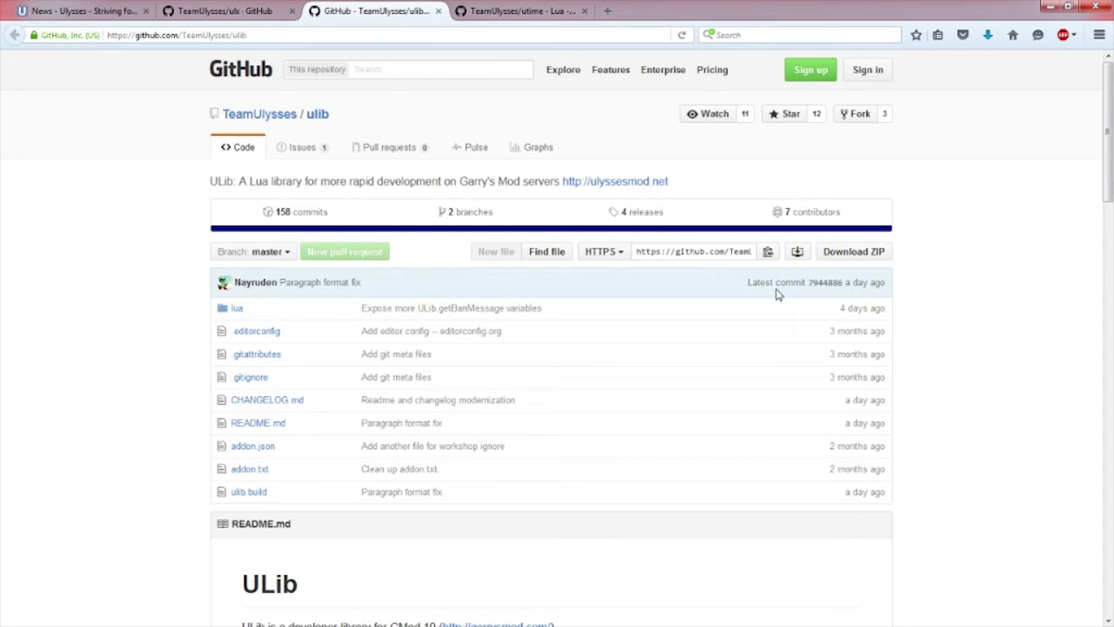
click(835, 252)
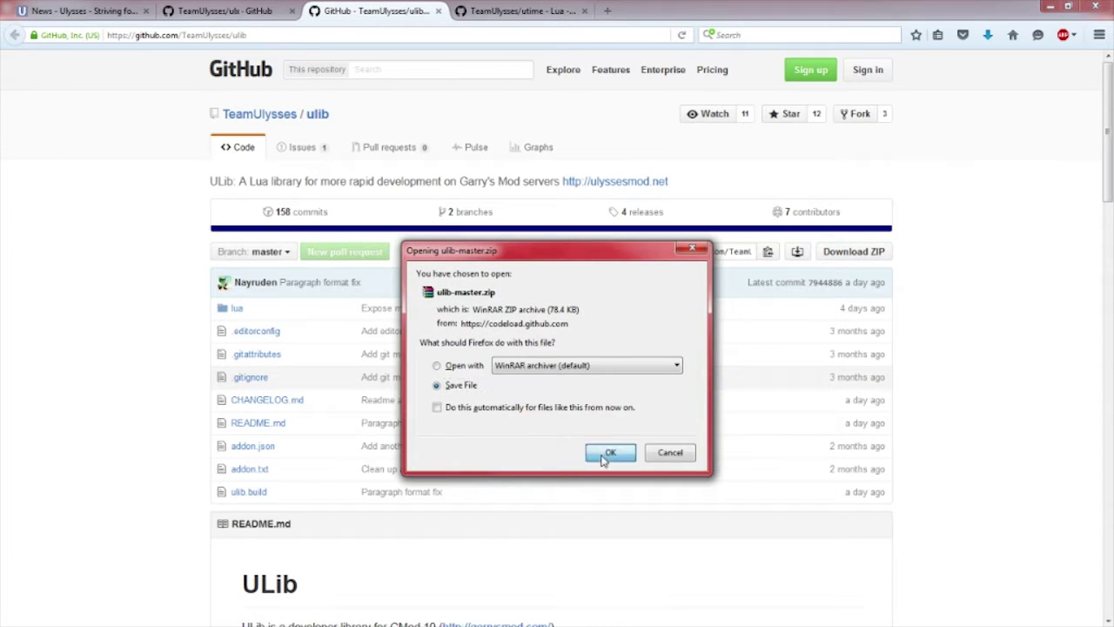
click(610, 453)
Download the TeamUlysses utime repository as a ZIP archive and save the file
click(492, 12)
click(853, 252)
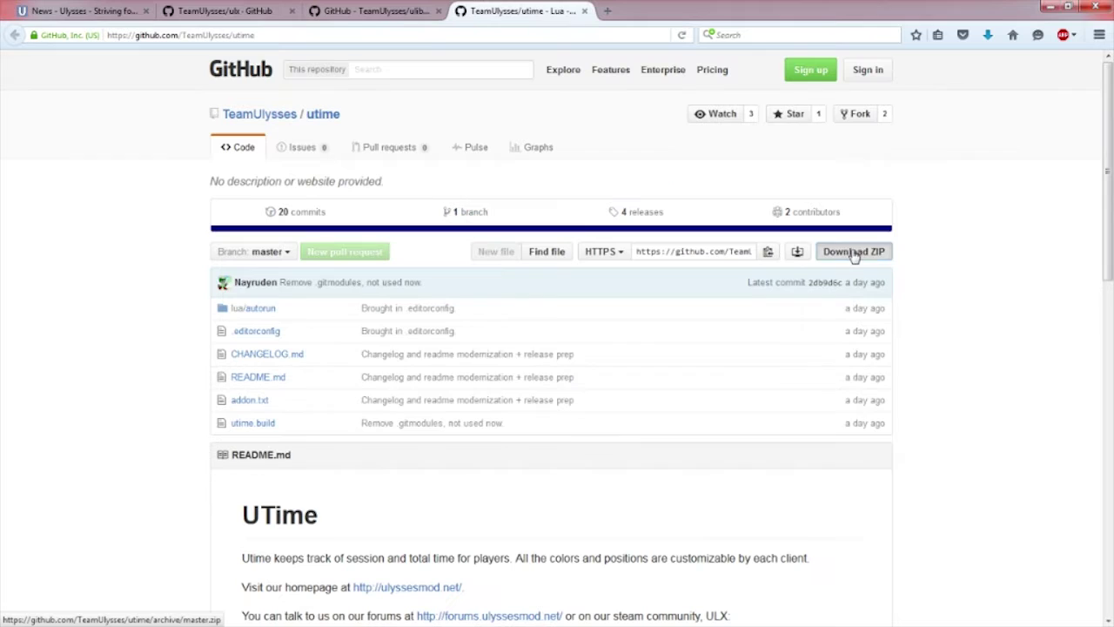
click(609, 452)
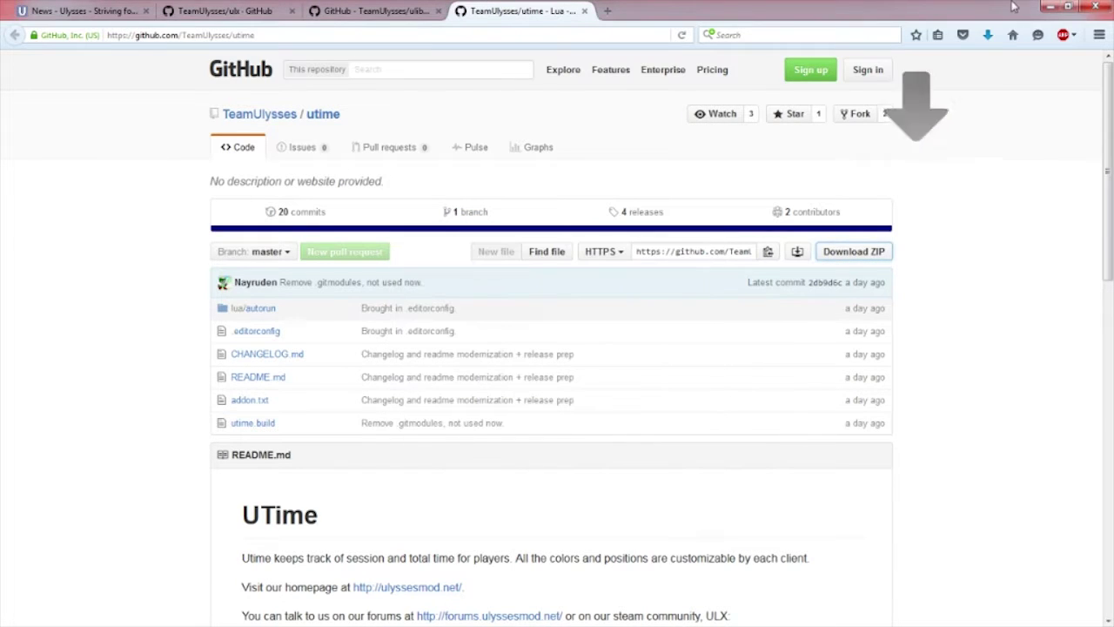
Show the downloaded UTime archive in its folder, and open the addons folder inside GMOD's garrysmod folder
click(992, 36)
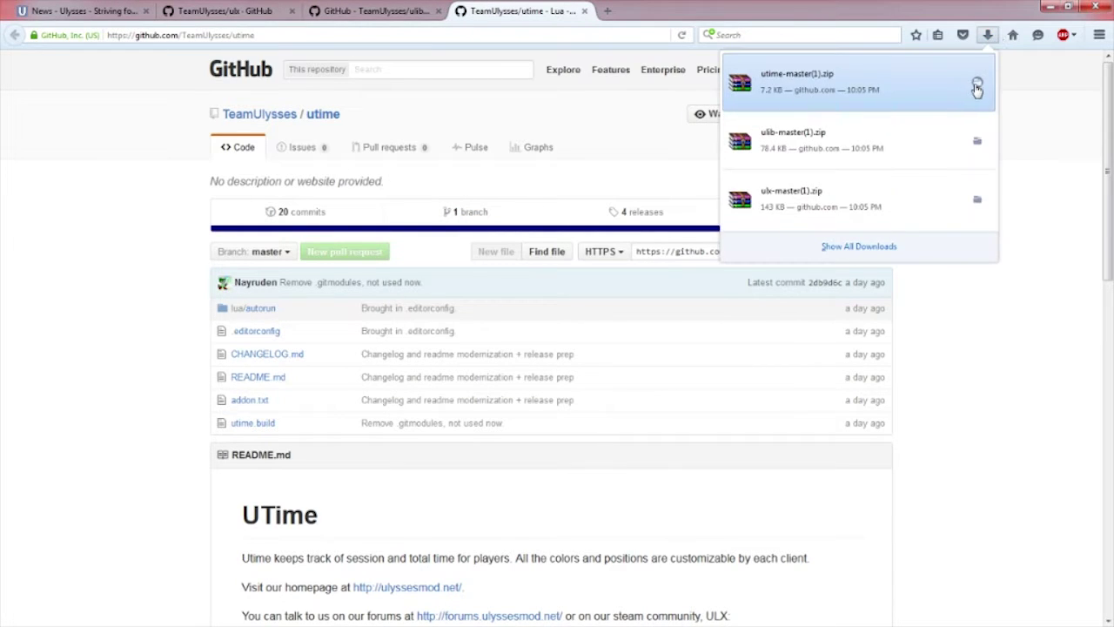
click(974, 87)
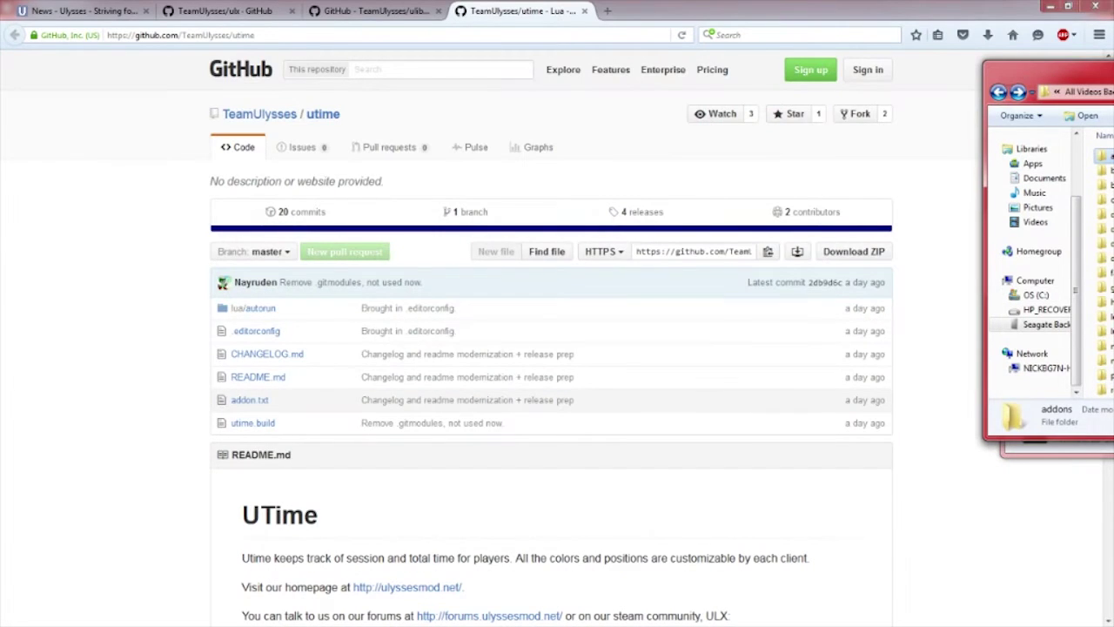
drag(1113, 70, 418, 94)
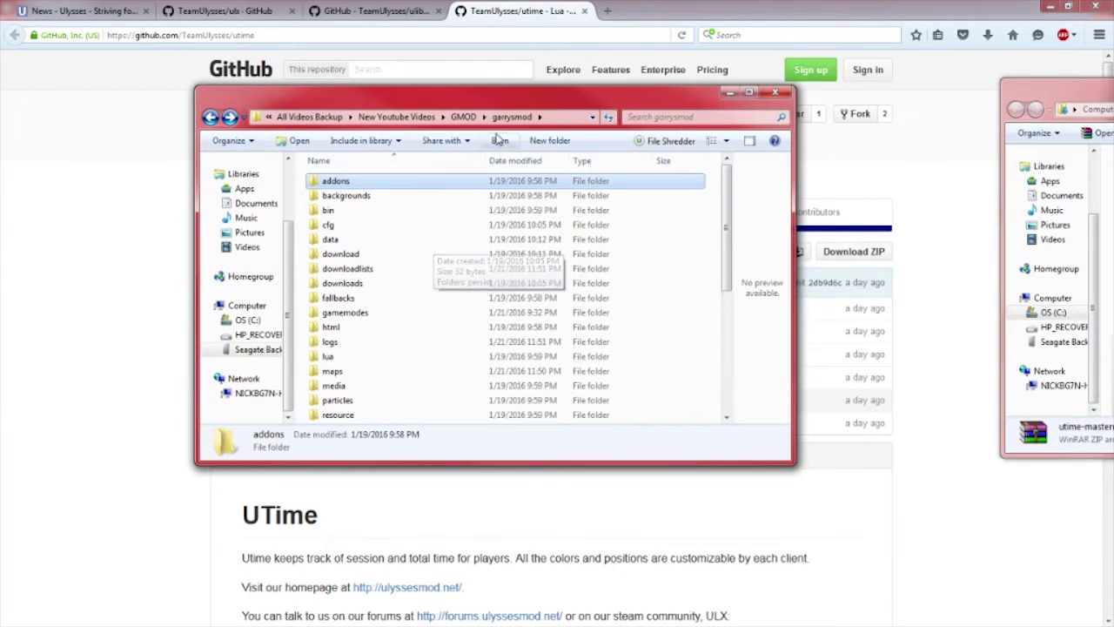
click(463, 117)
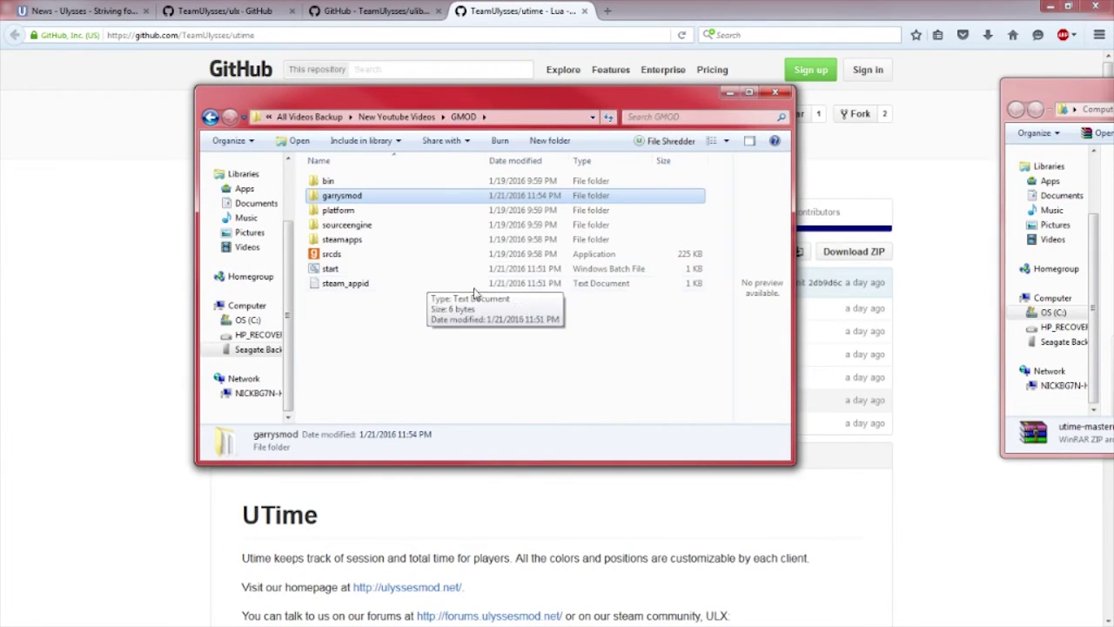
double_click(356, 198)
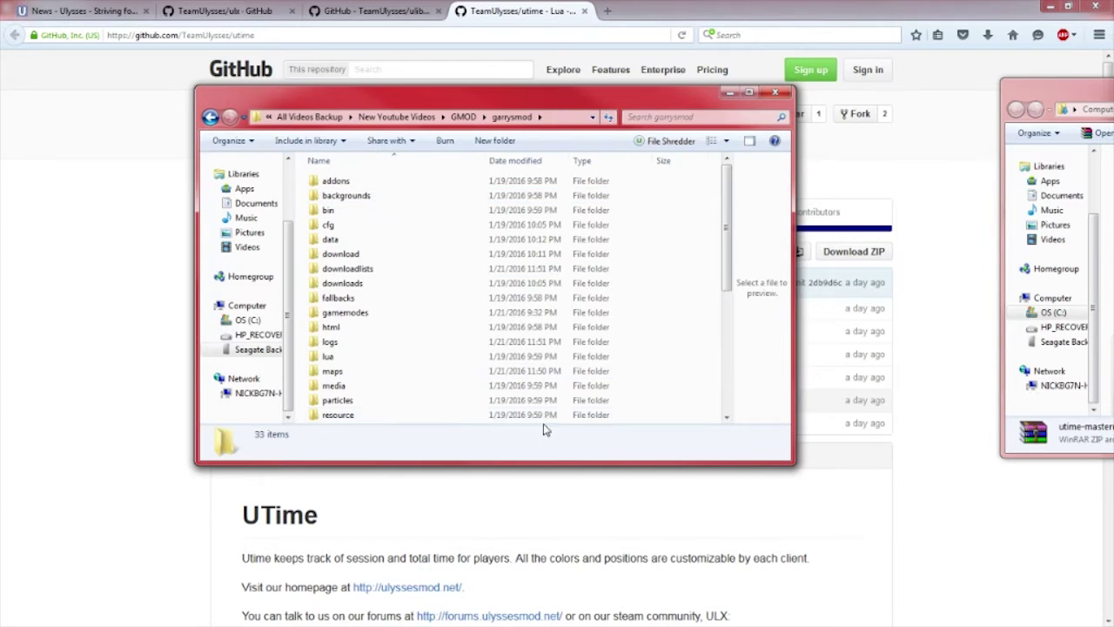
double_click(338, 182)
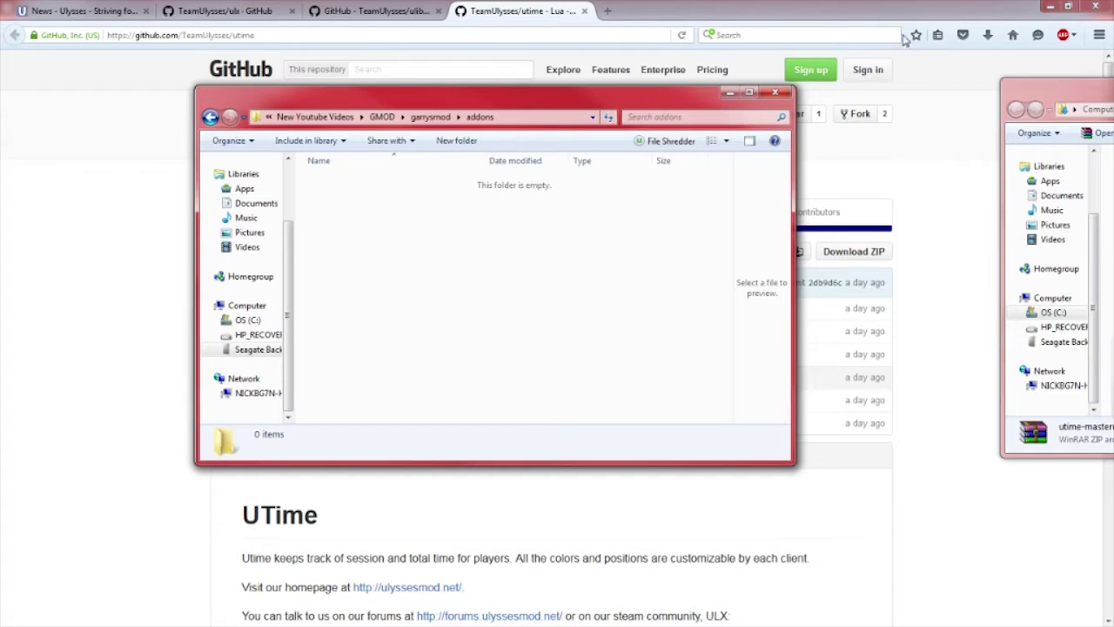
Extract the ulx-master folder from ulx-master(1).zip into the garrysmod addons folder and close the archive
click(987, 35)
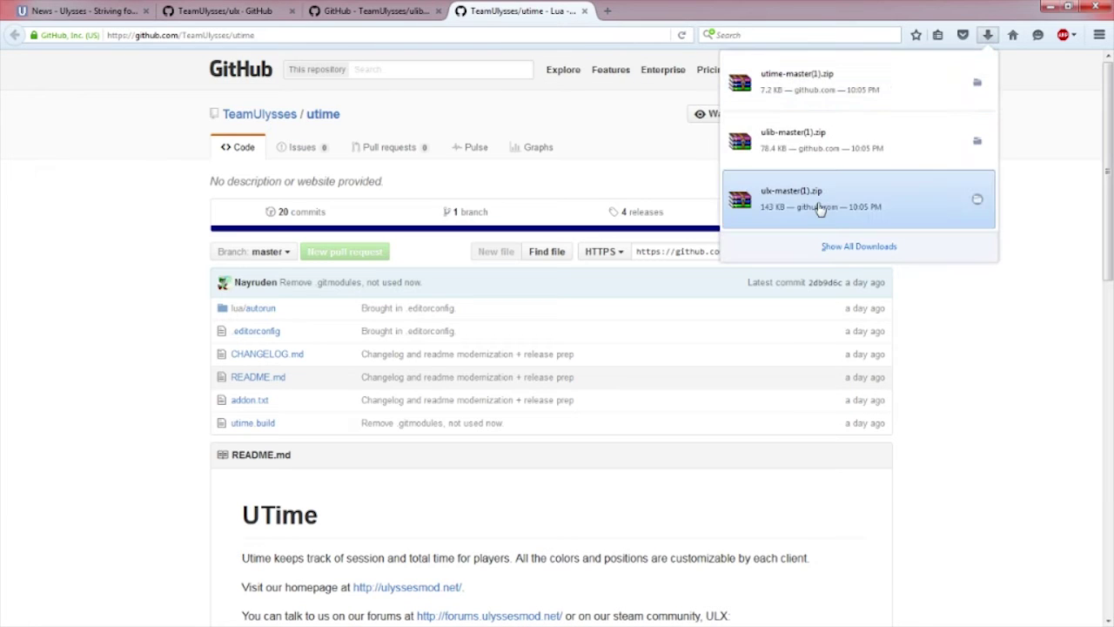
click(812, 204)
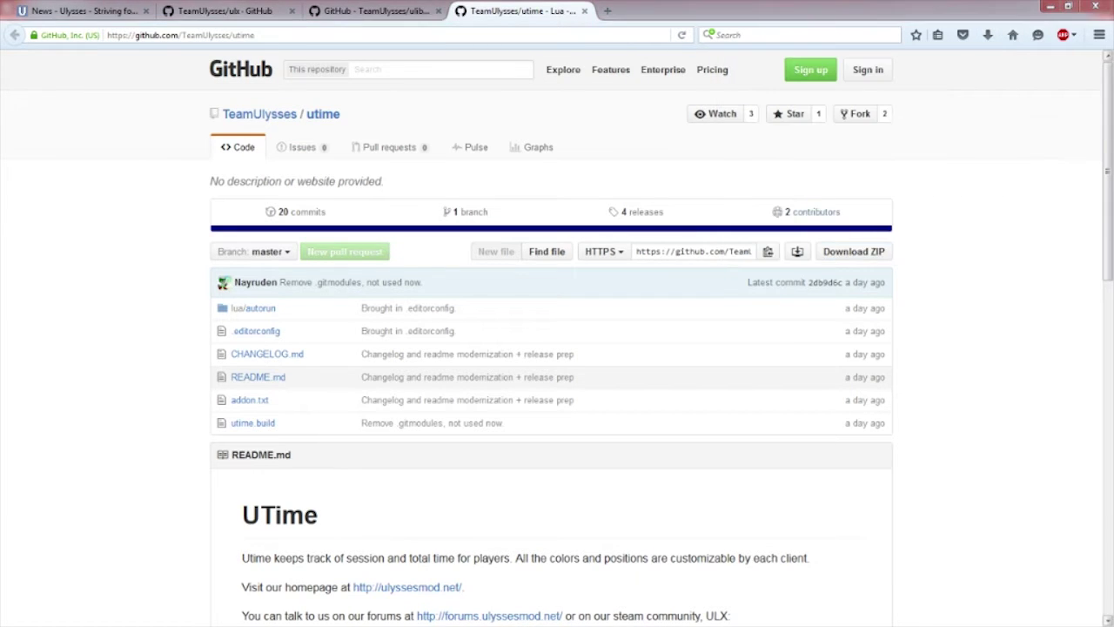
key(alt+Tab)
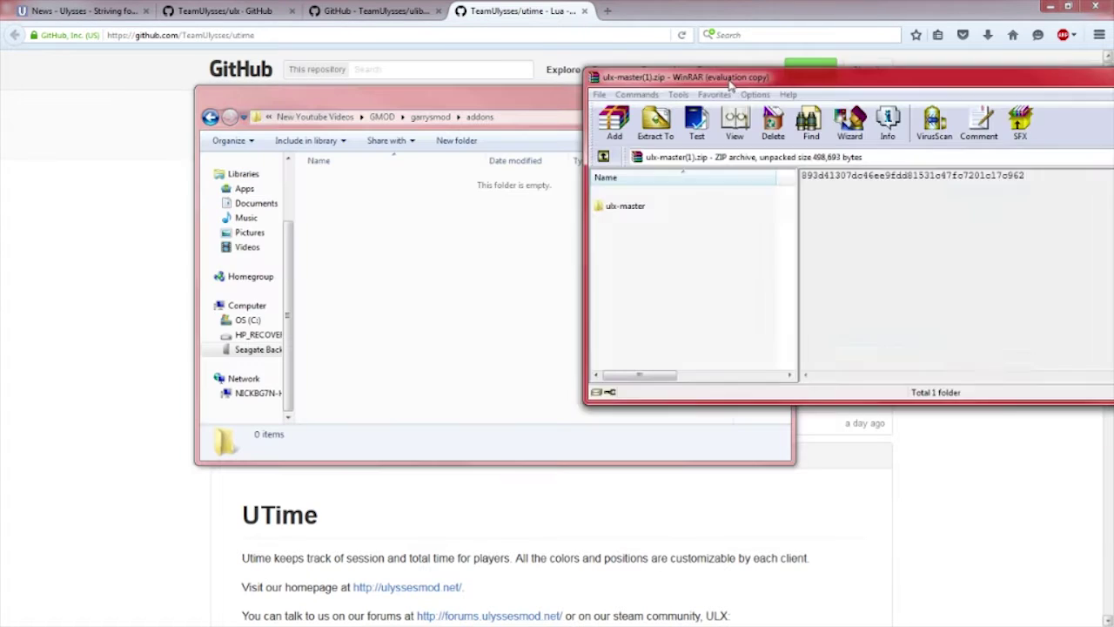
click(972, 247)
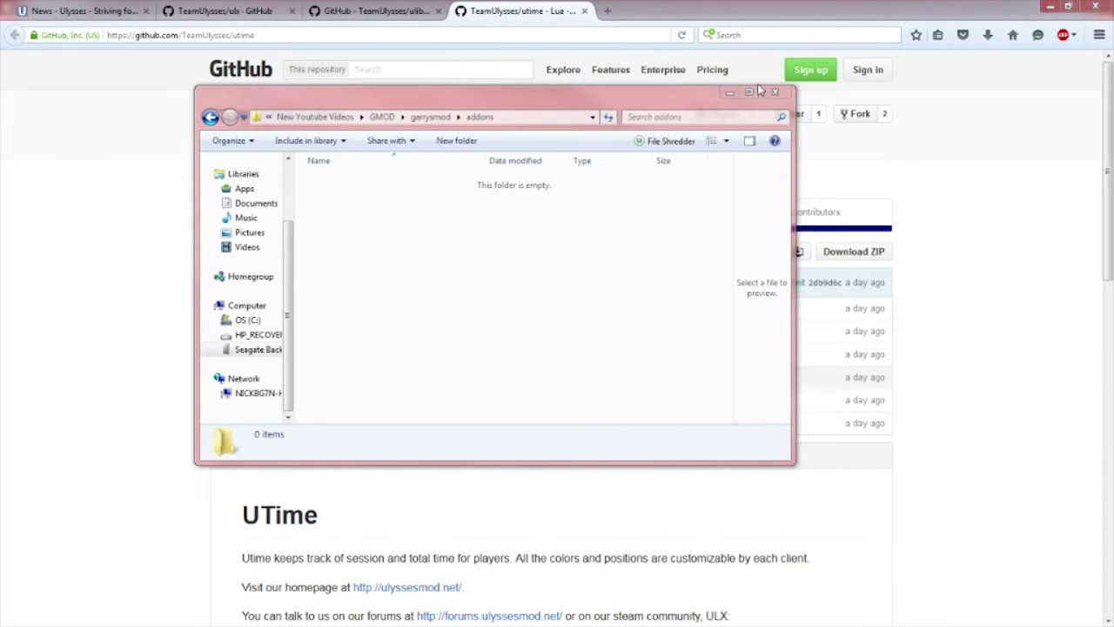
click(536, 191)
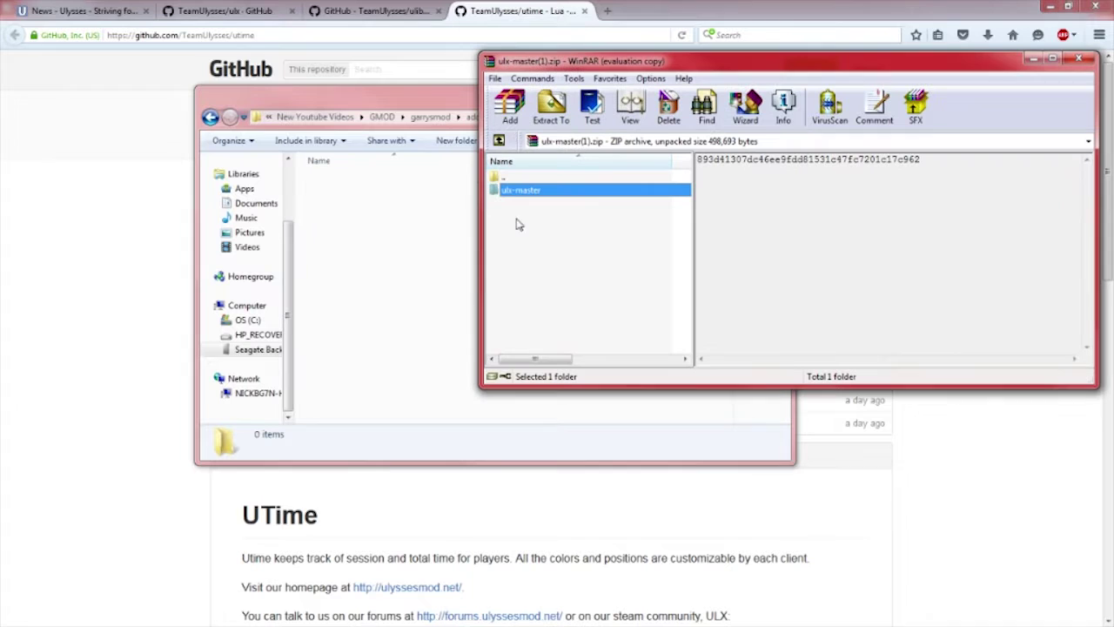
drag(534, 199, 363, 224)
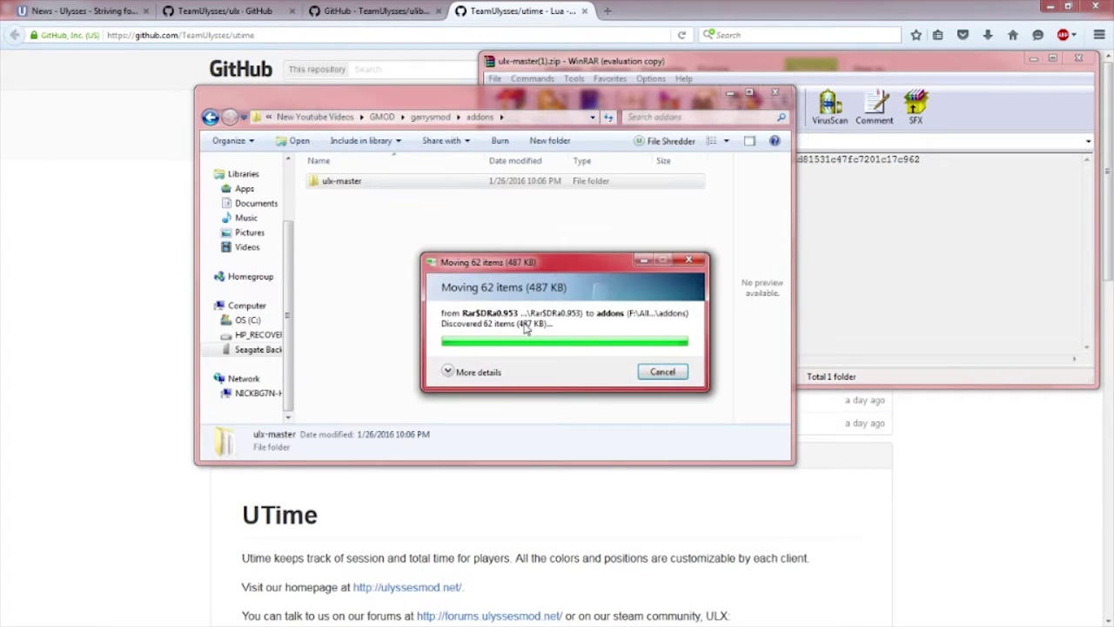
drag(843, 67, 706, 93)
click(938, 85)
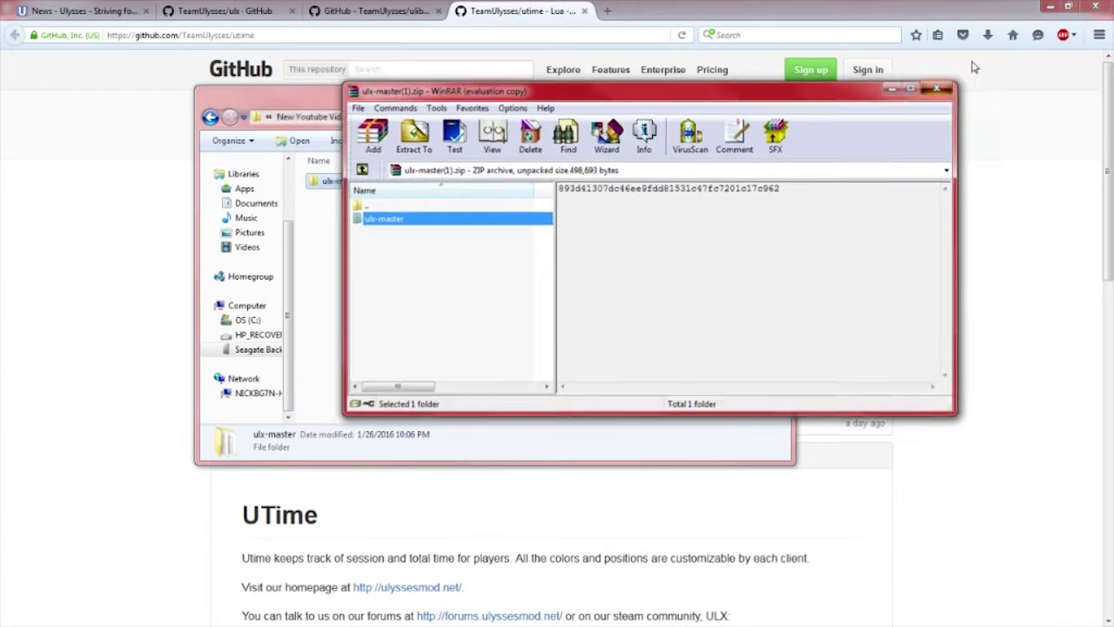
Open ulib-master(1).zip and extract its ulib-master folder into the garrysmod addons folder
click(990, 36)
click(826, 149)
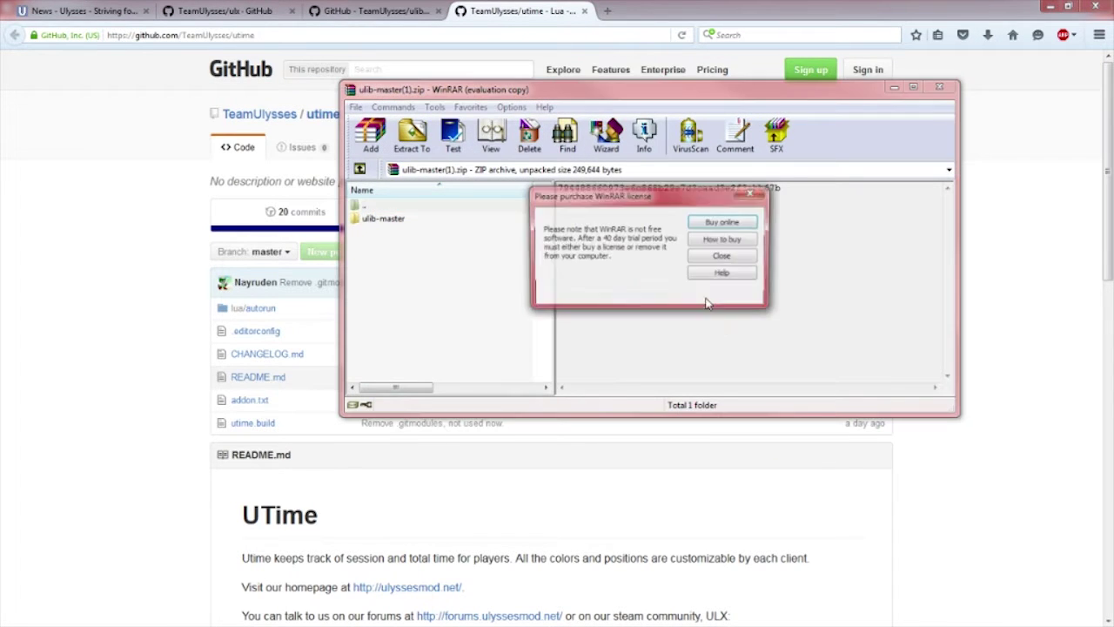
click(726, 260)
key(alt+Tab)
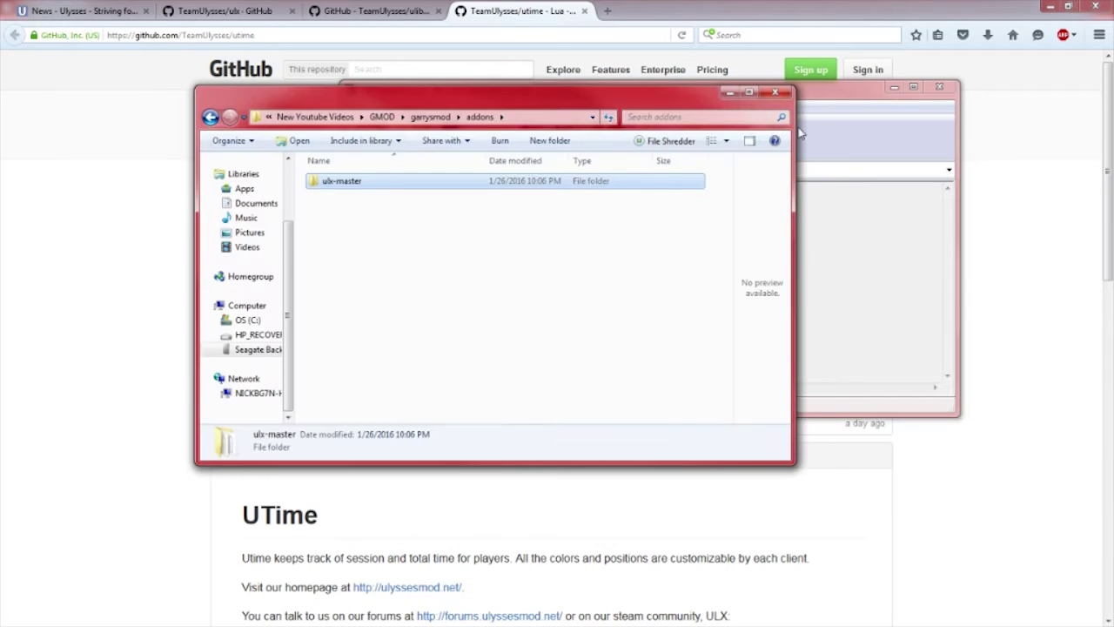
click(806, 93)
drag(408, 218, 319, 241)
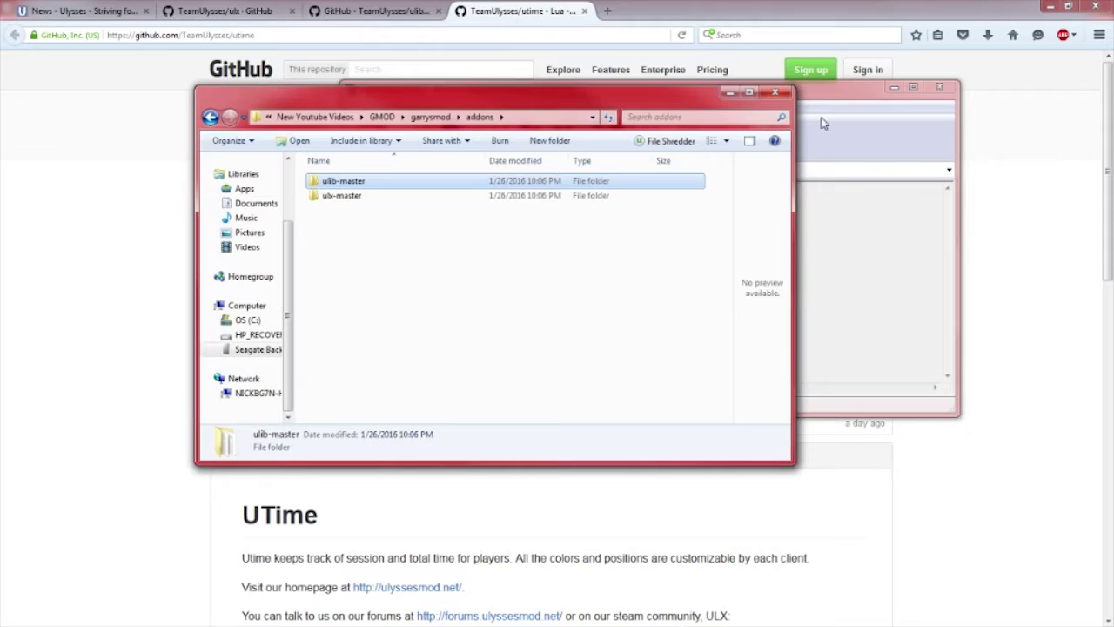
Close the ulib archive, extract the utime-master folder from utime-master(1).zip into the garrysmod addons folder, and close that archive
click(939, 88)
click(987, 37)
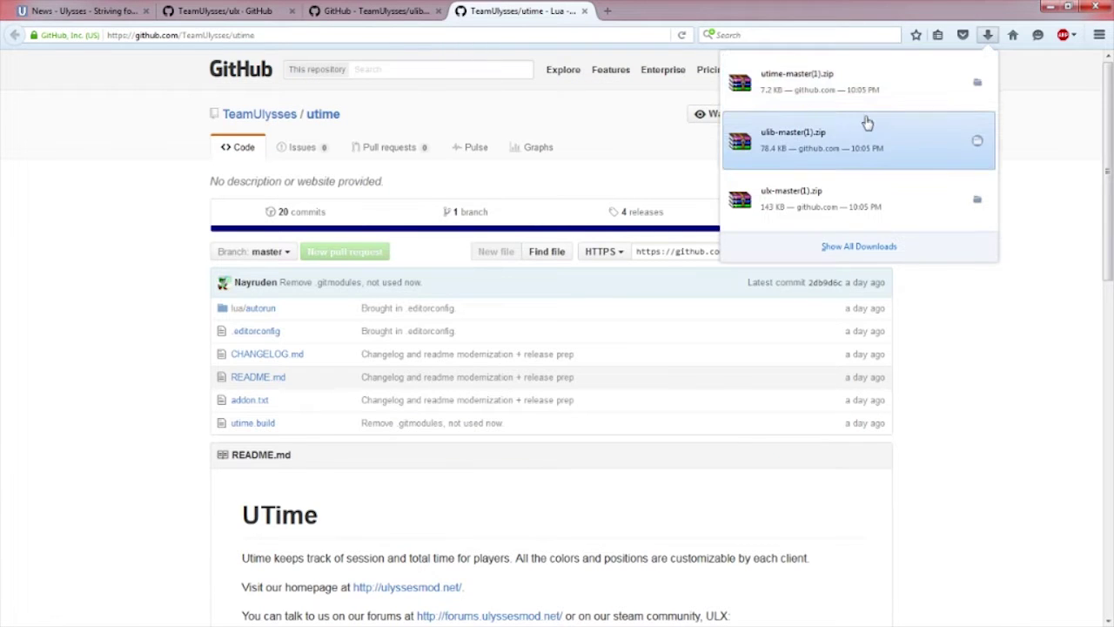
click(821, 77)
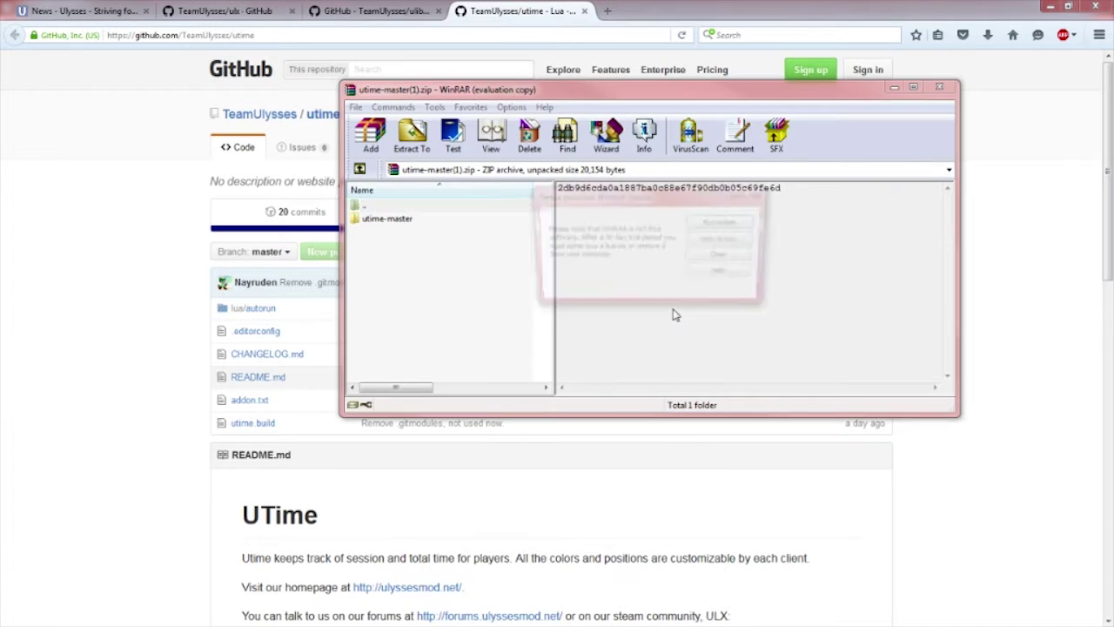
click(718, 257)
key(alt+Tab)
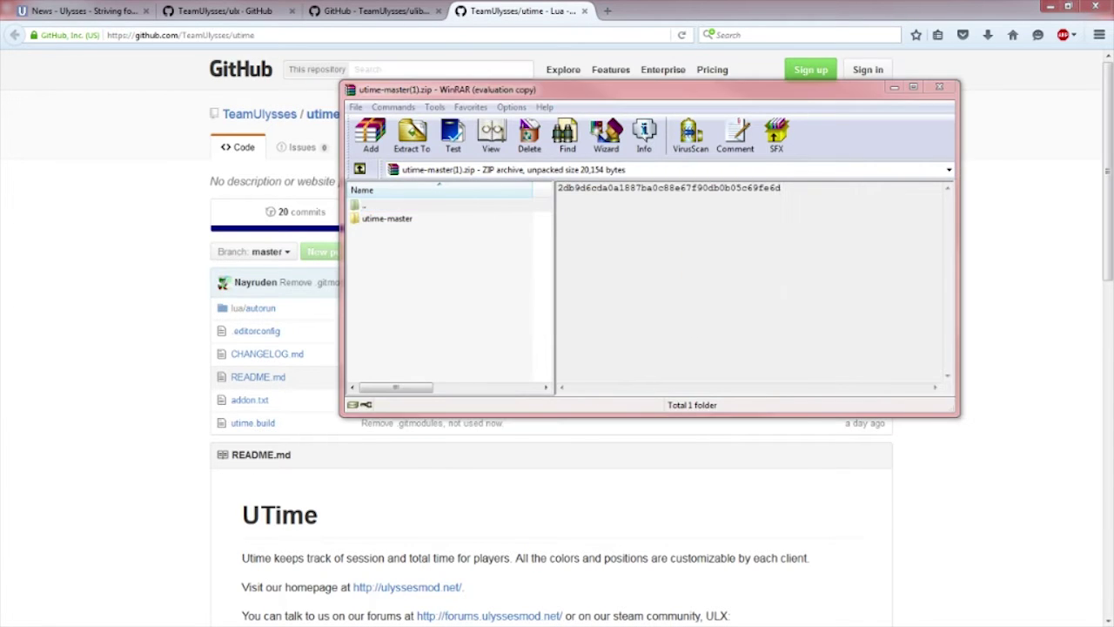
drag(828, 92, 926, 87)
drag(519, 221, 380, 269)
click(1036, 83)
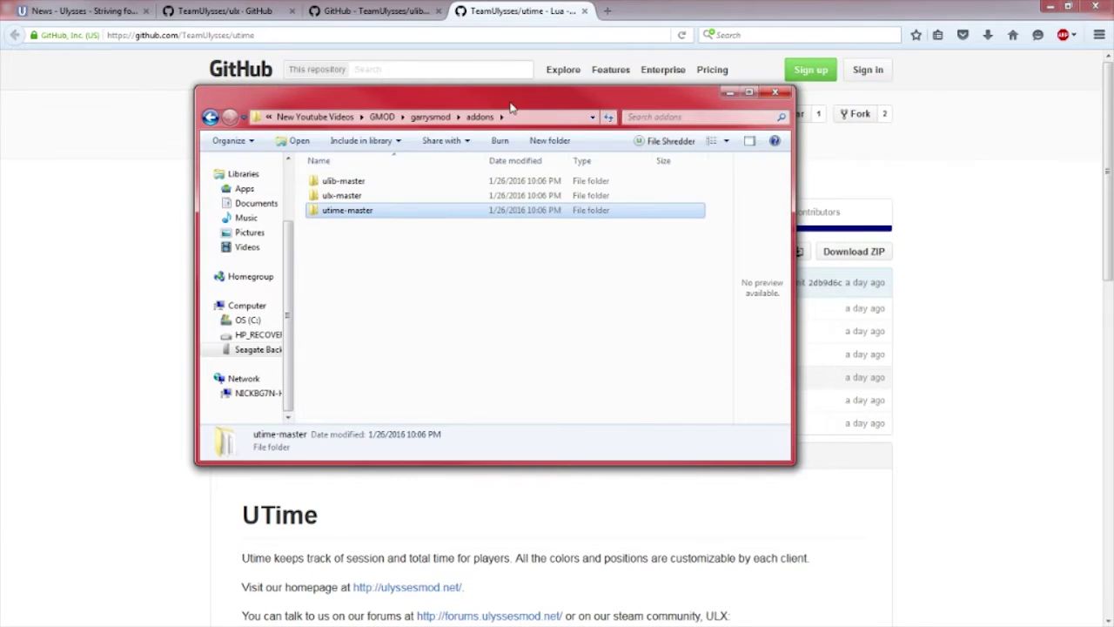
Go back from the addons folder through garrysmod to the main GMOD server folder
drag(513, 109, 614, 121)
click(311, 129)
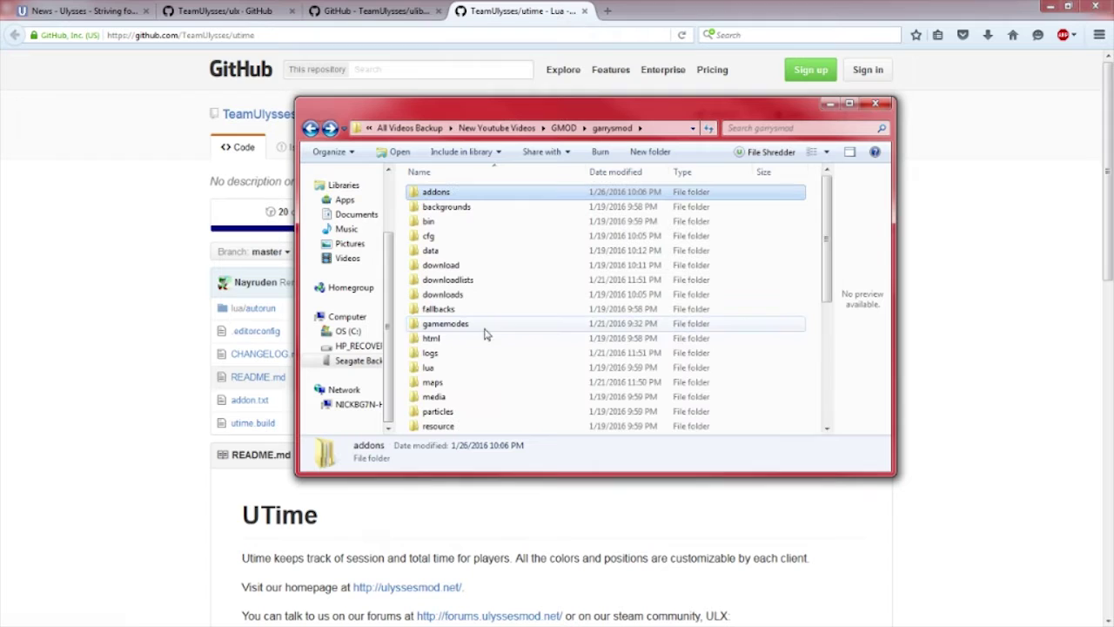
click(311, 129)
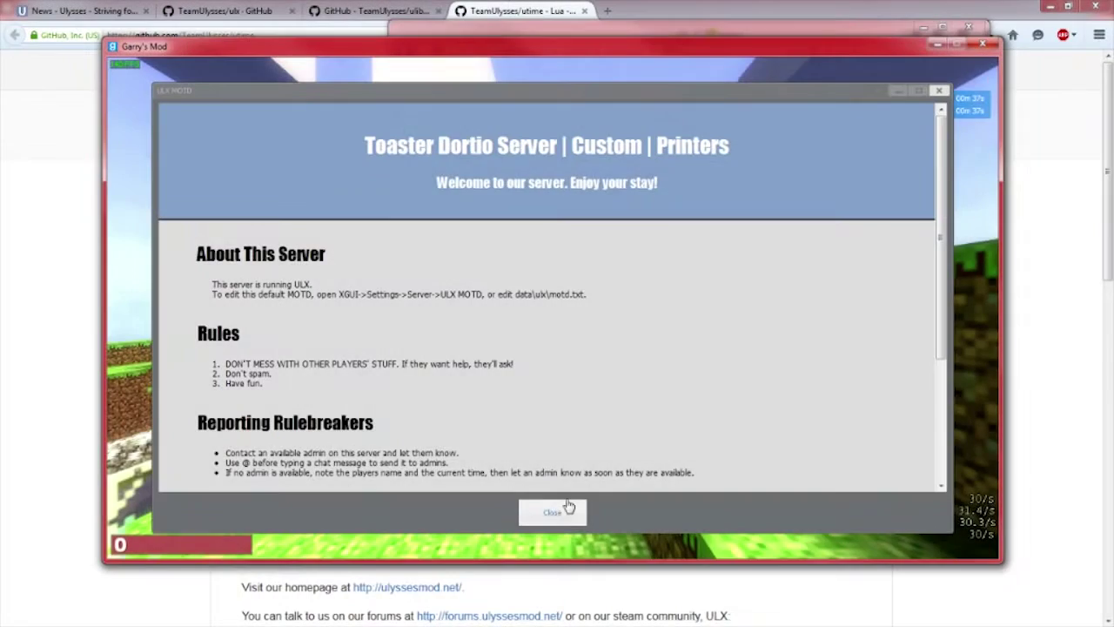
In the Garry's Mod window, dismiss the ULX MOTD, check the player scoreboard, and walk forward into the map
click(553, 513)
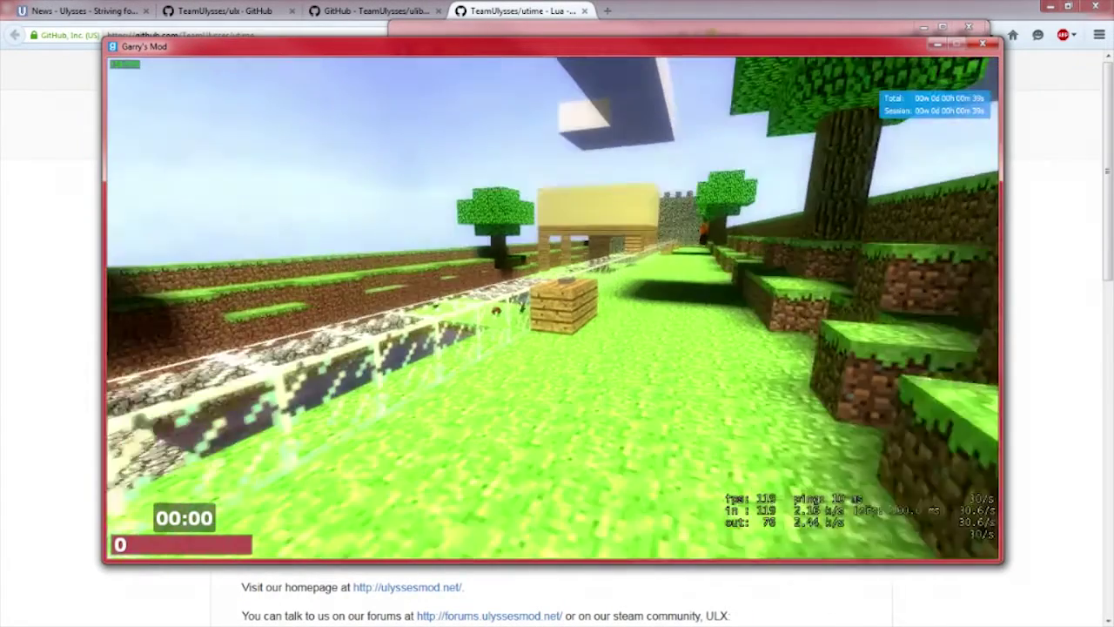
key(Escape)
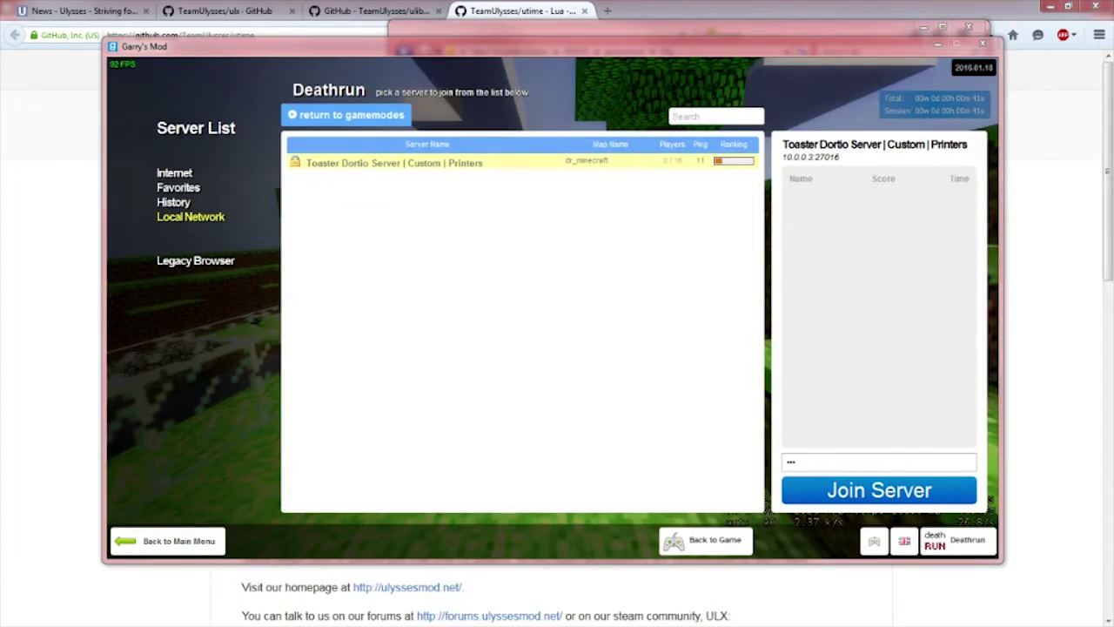
key(Escape)
key(Tab)
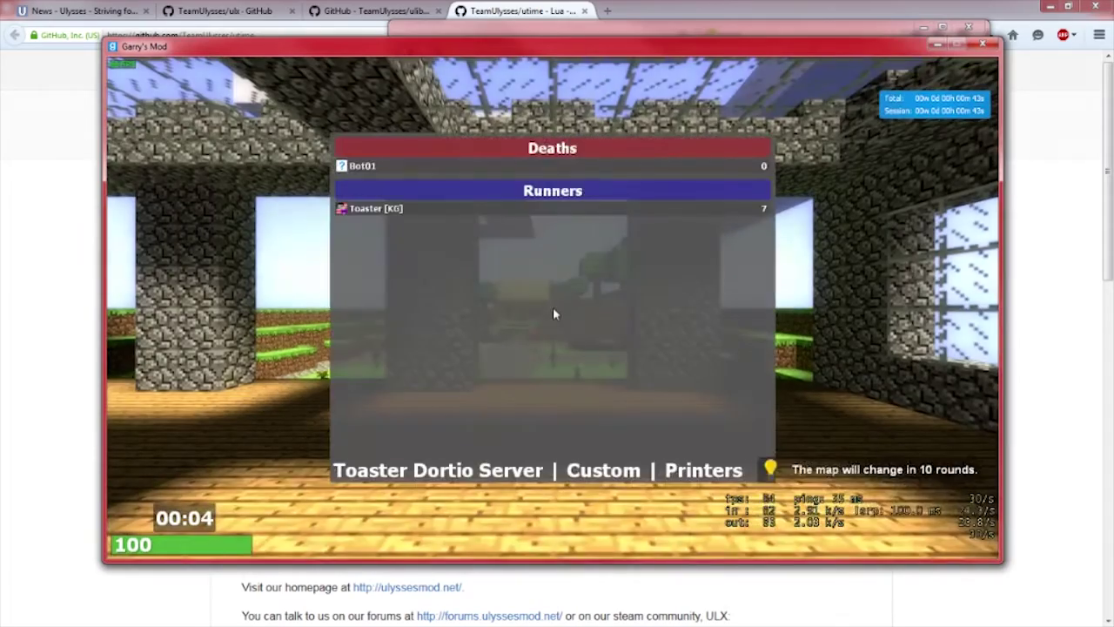
key(Tab)
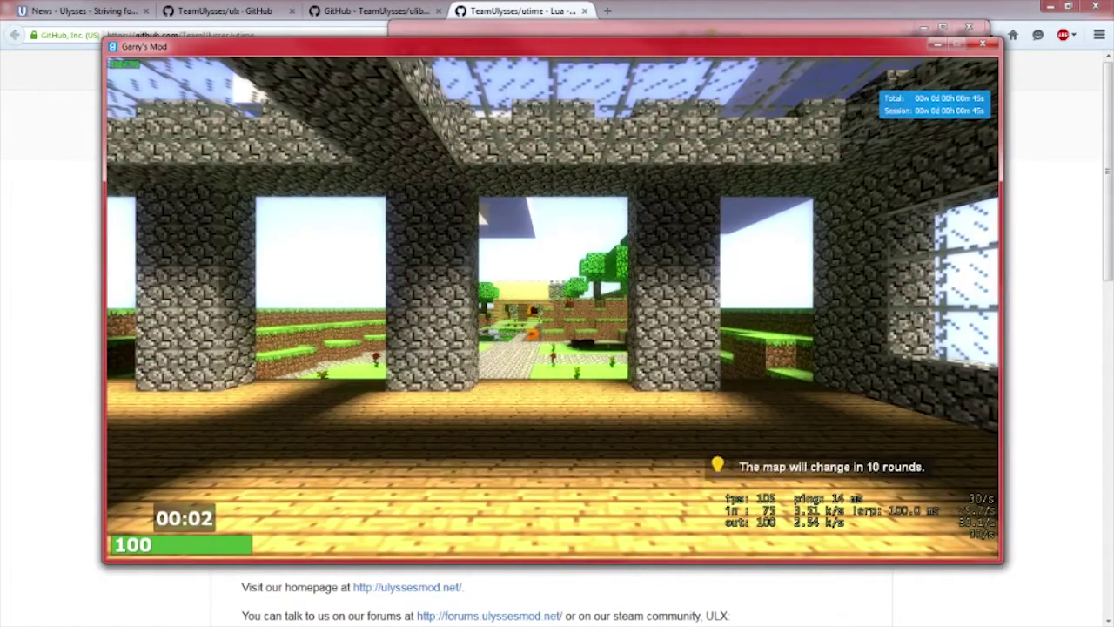
key(w)
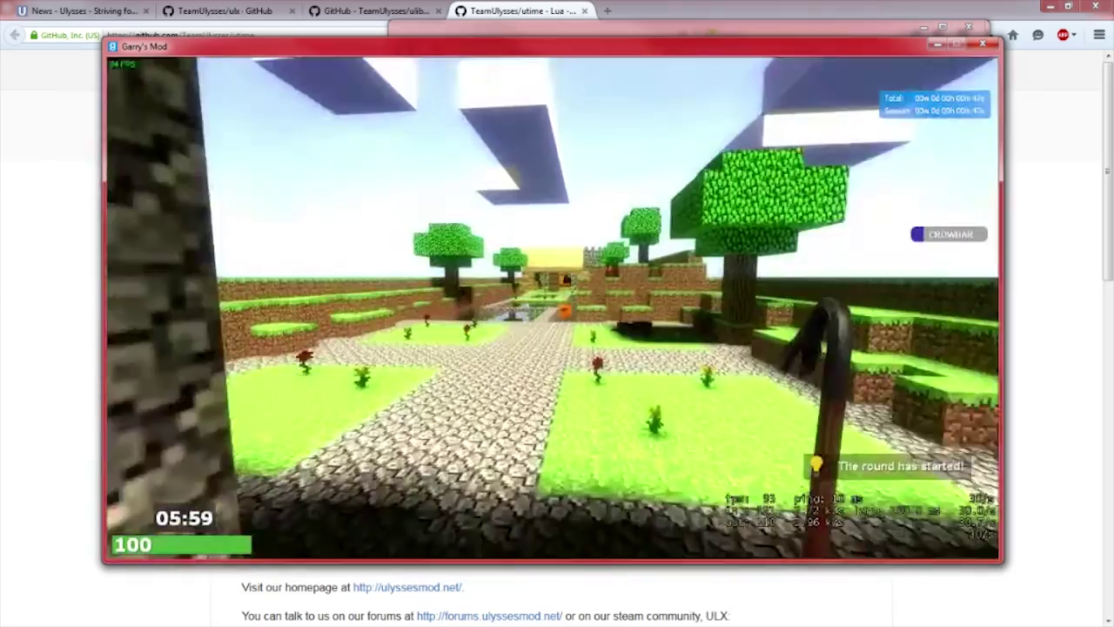
Open the developer console, look up the Toggle Console binding in the keyboard options, and return to the game
key(grave)
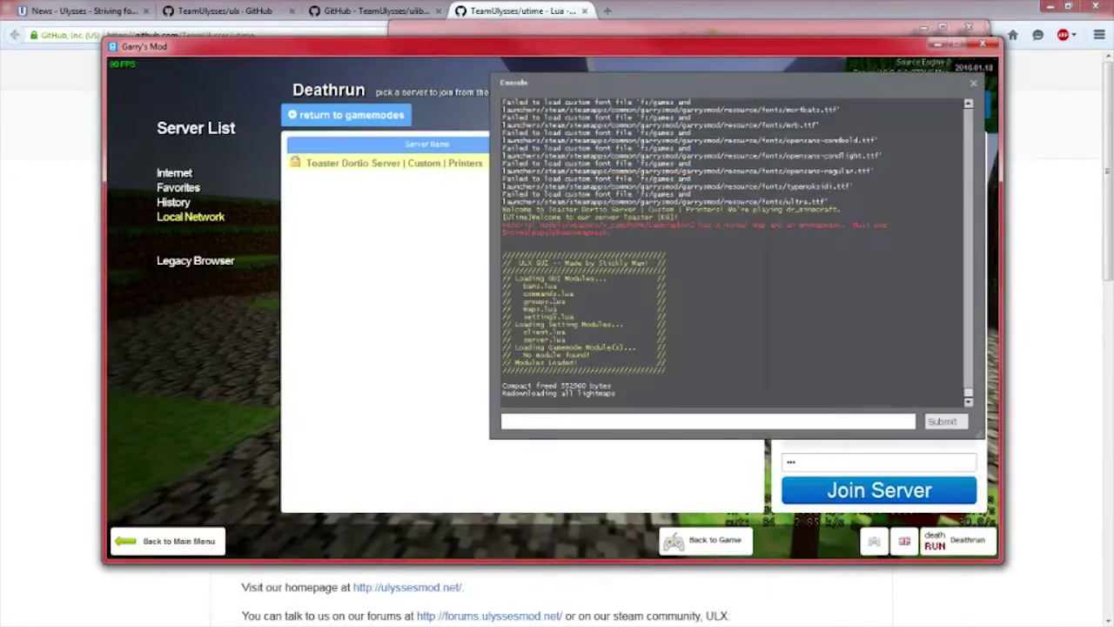
key(grave)
key(grave)
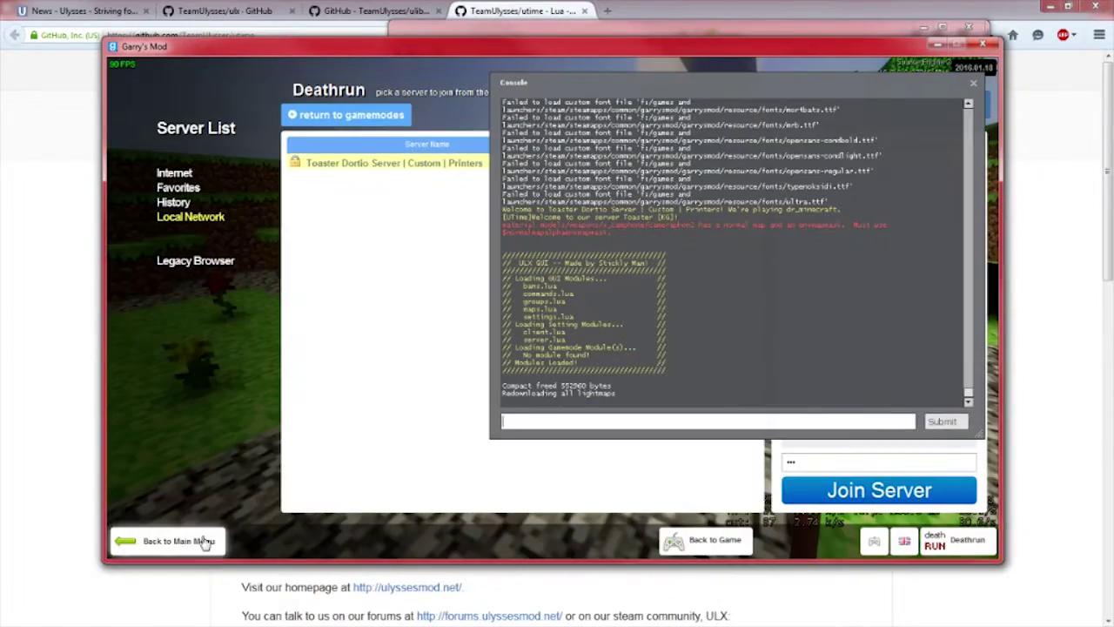
click(206, 541)
click(177, 351)
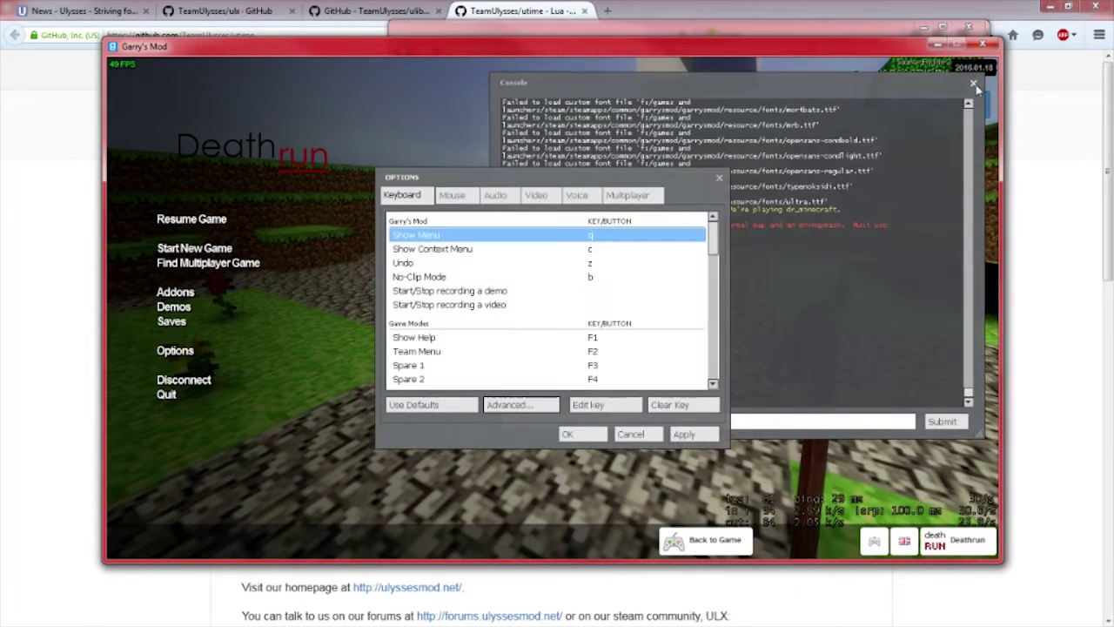
scroll(452, 366, down, 15)
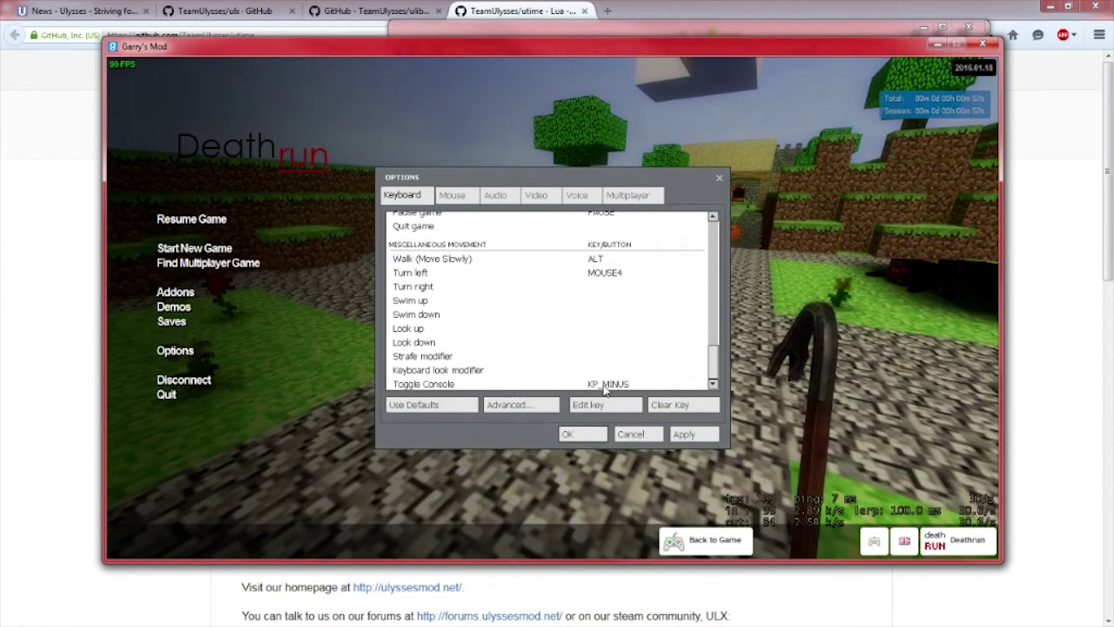
click(605, 383)
key(Escape)
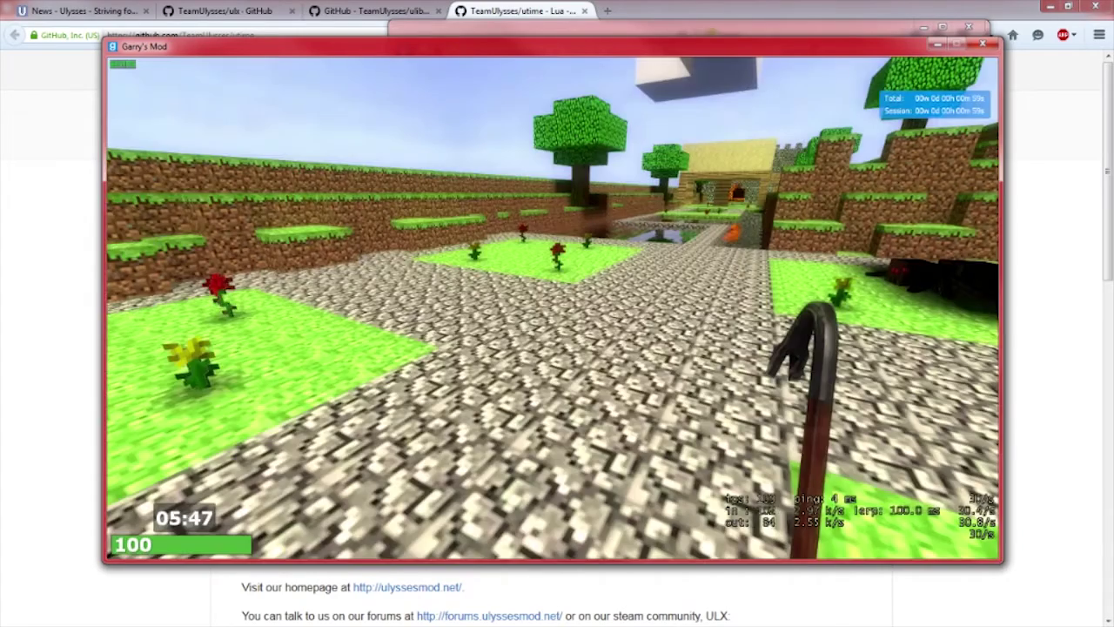
Run the xgui command in the developer console to open the ULX menu, and close the menu
key(grave)
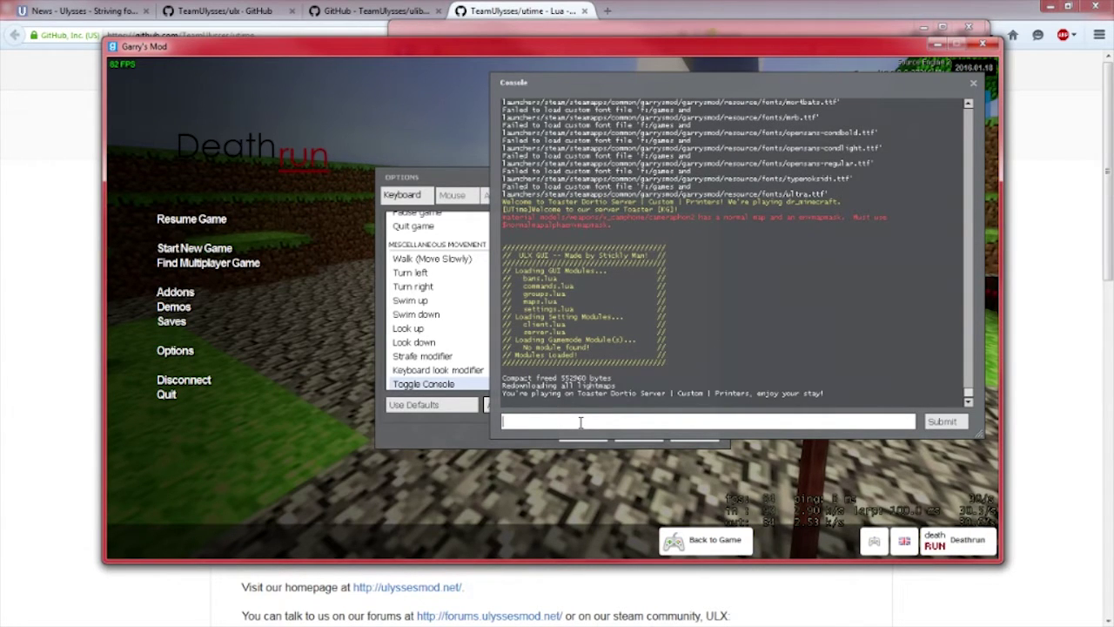
text(x)
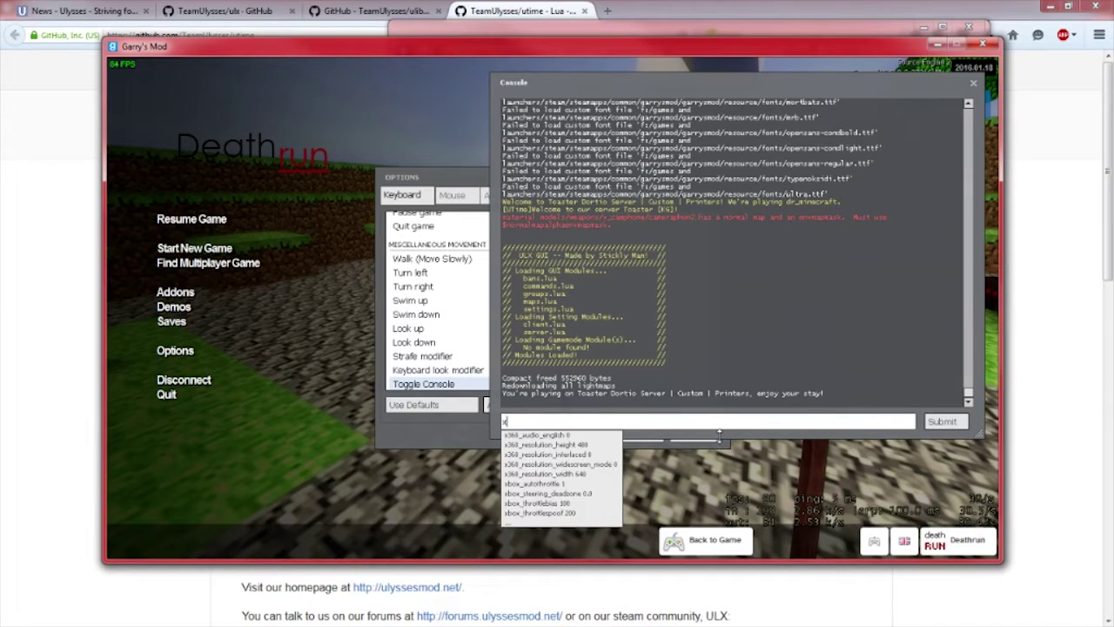
text(gui)
key(Return)
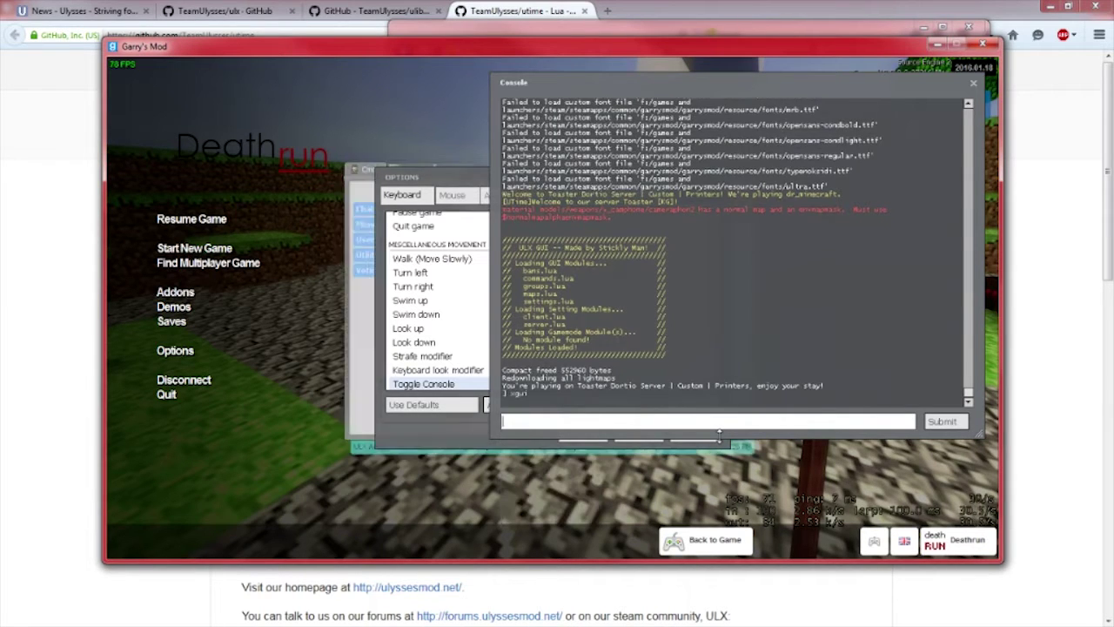
click(750, 187)
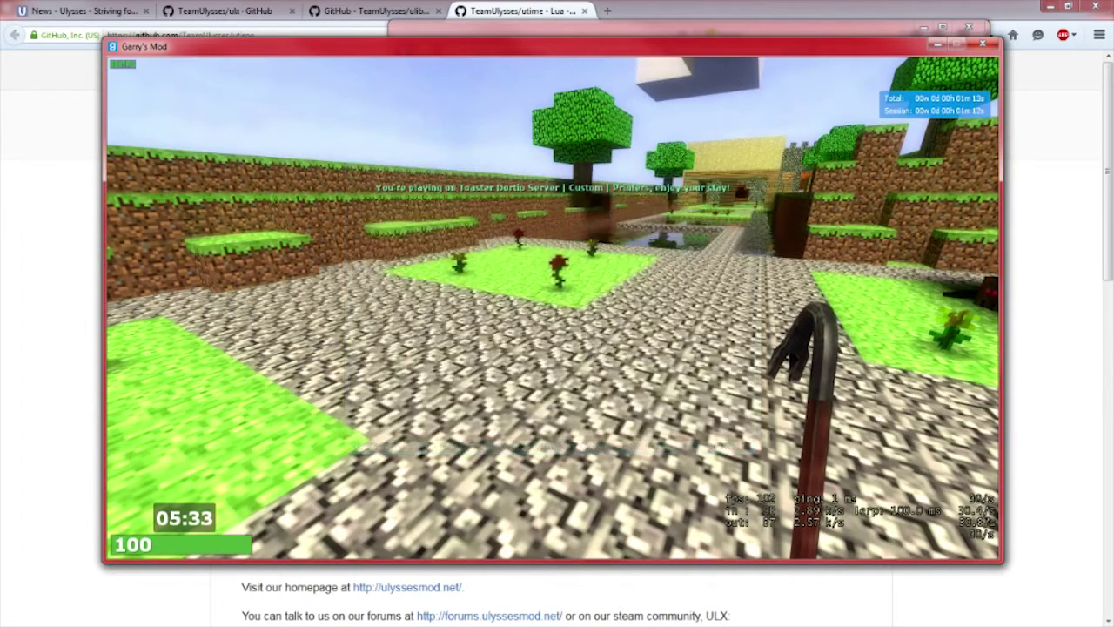
Open the ULX menu with the ulx menu console command, and close it again
key(grave)
text(ulx he)
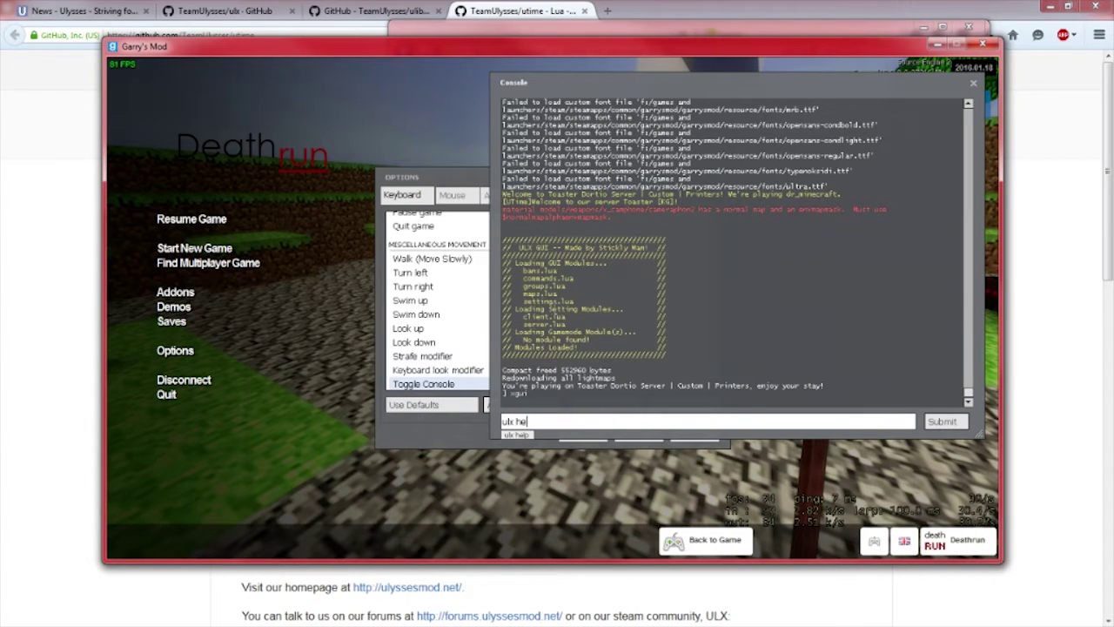
key(BackSpace)
text(menu)
key(Return)
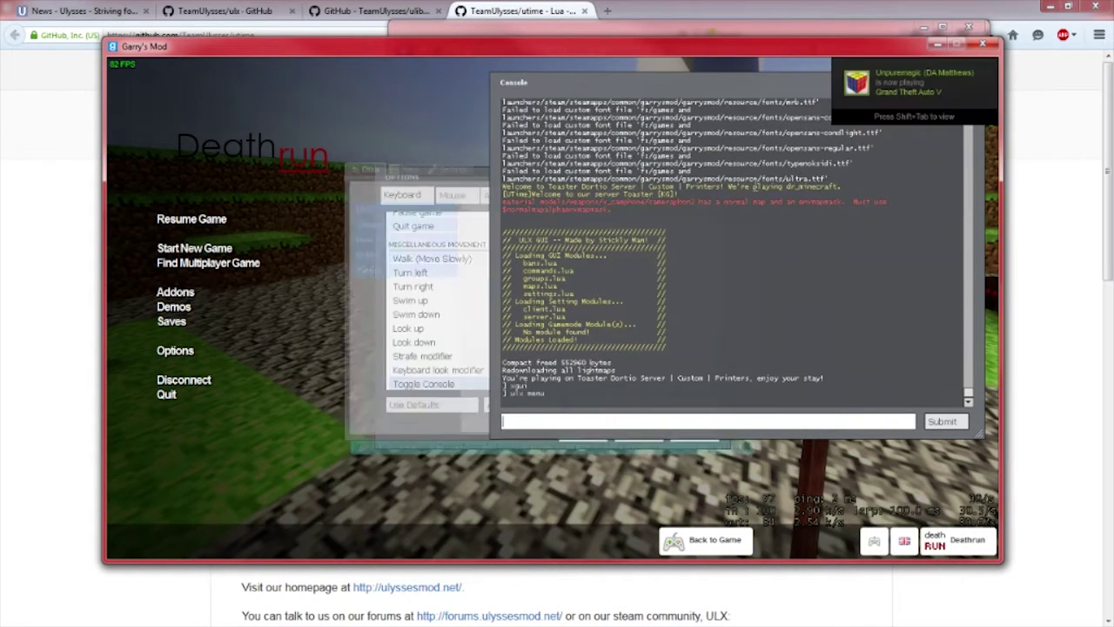
key(grave)
click(745, 187)
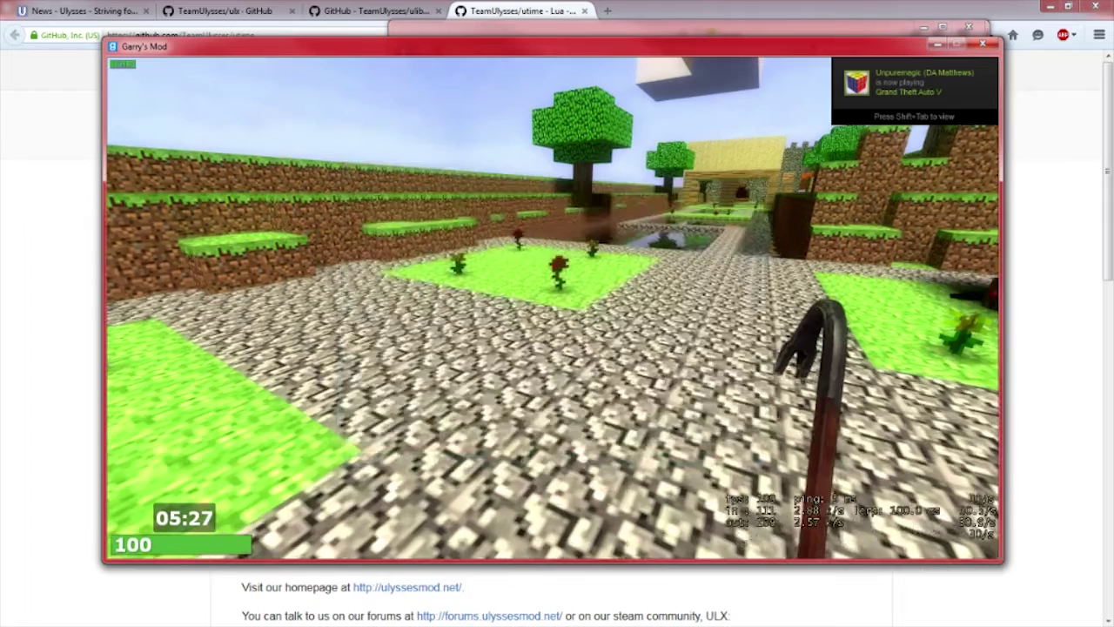
Write bind i "xgui" and bind i "ulx menu" in the console, discard them, and test the binding for i in the game
key(grave)
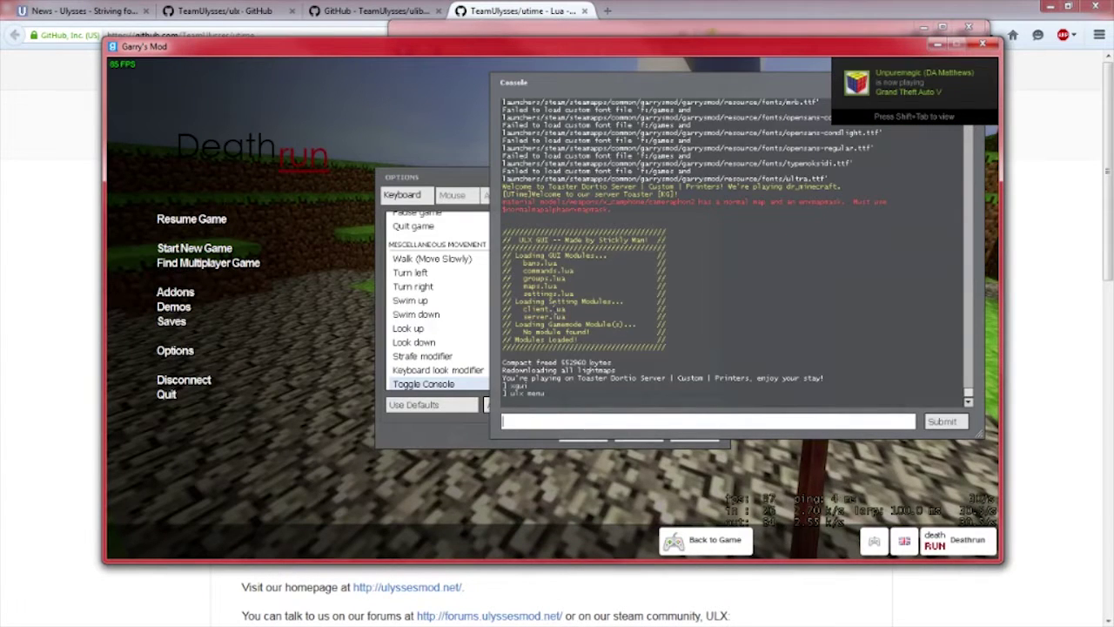
text(bind i "xgui"bind i "ulx menu)
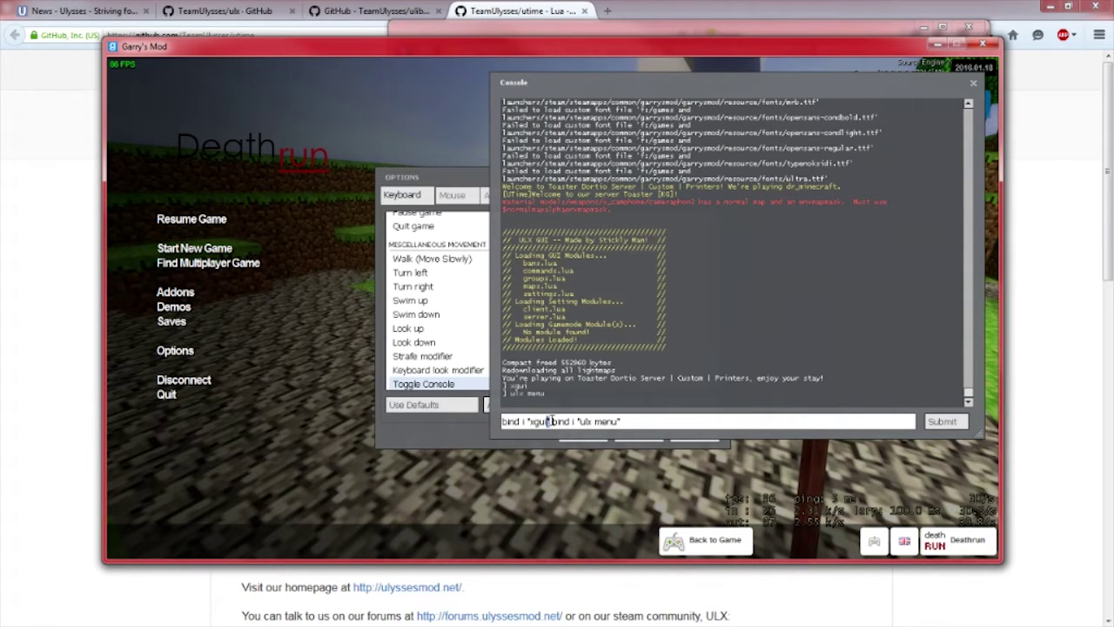
drag(550, 421, 501, 421)
shift+click(620, 421)
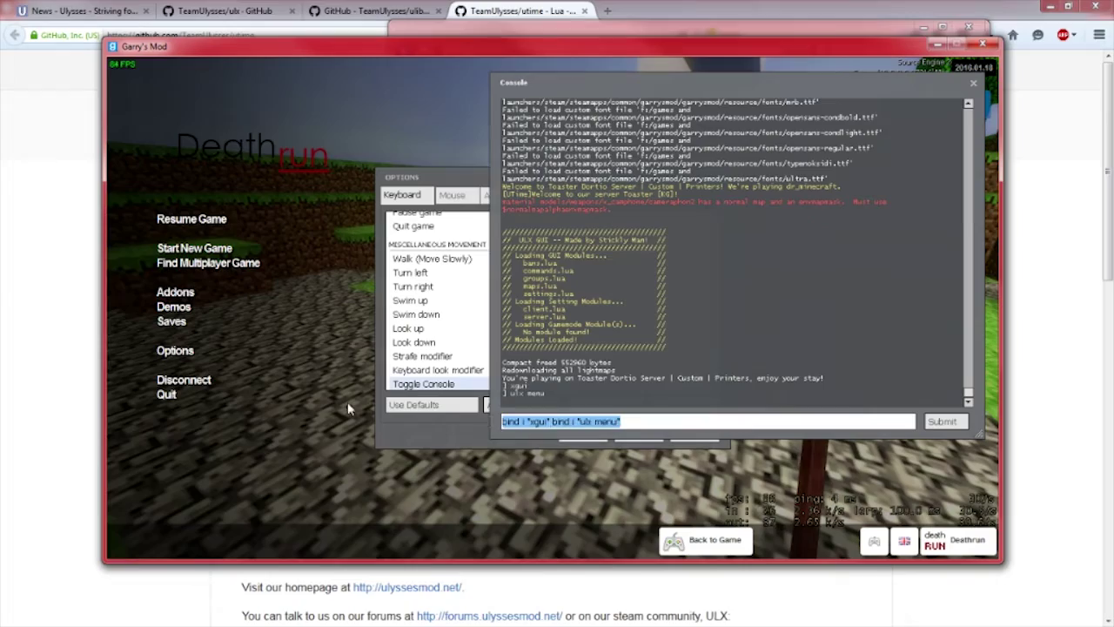
key(Return)
key(Escape)
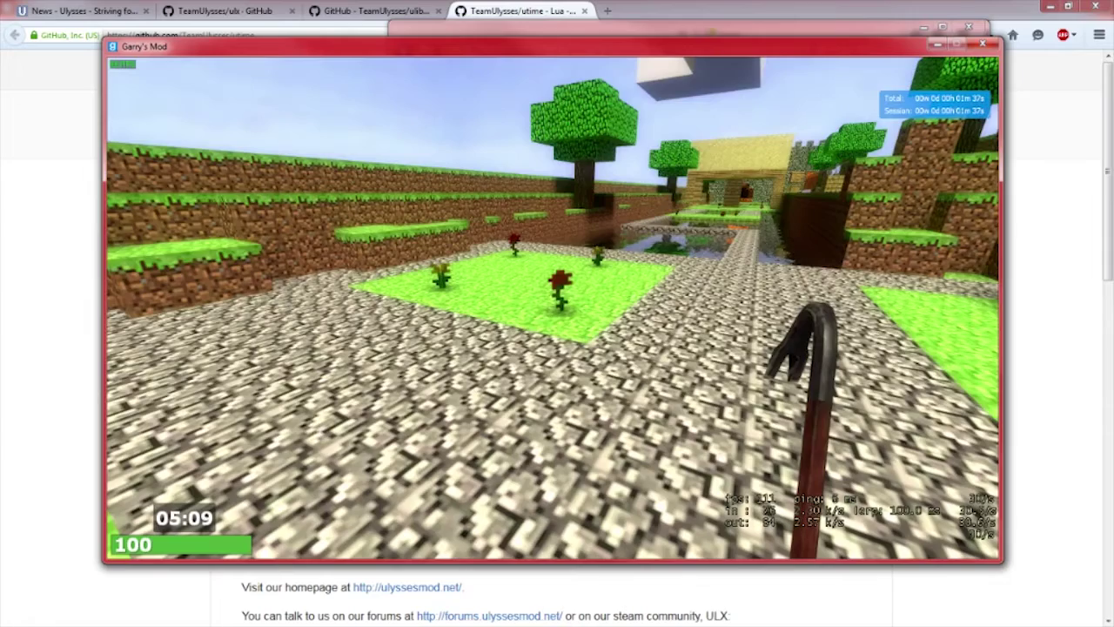
key(i)
key(i)
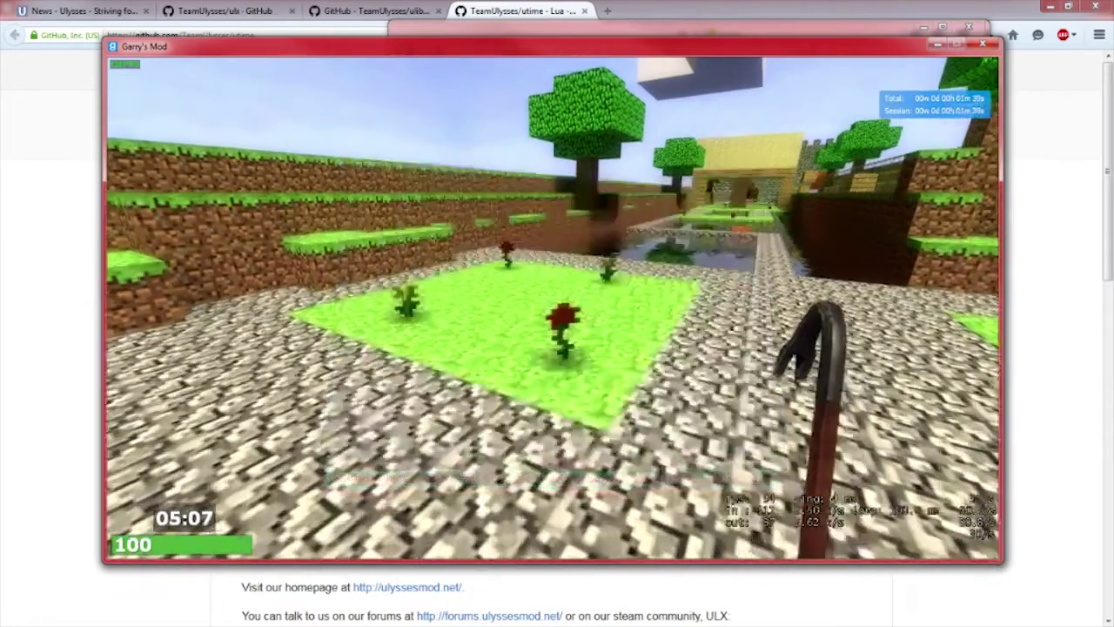
Reopen the console, enter the command bind i "say !menu", and return to the game
key(Escape)
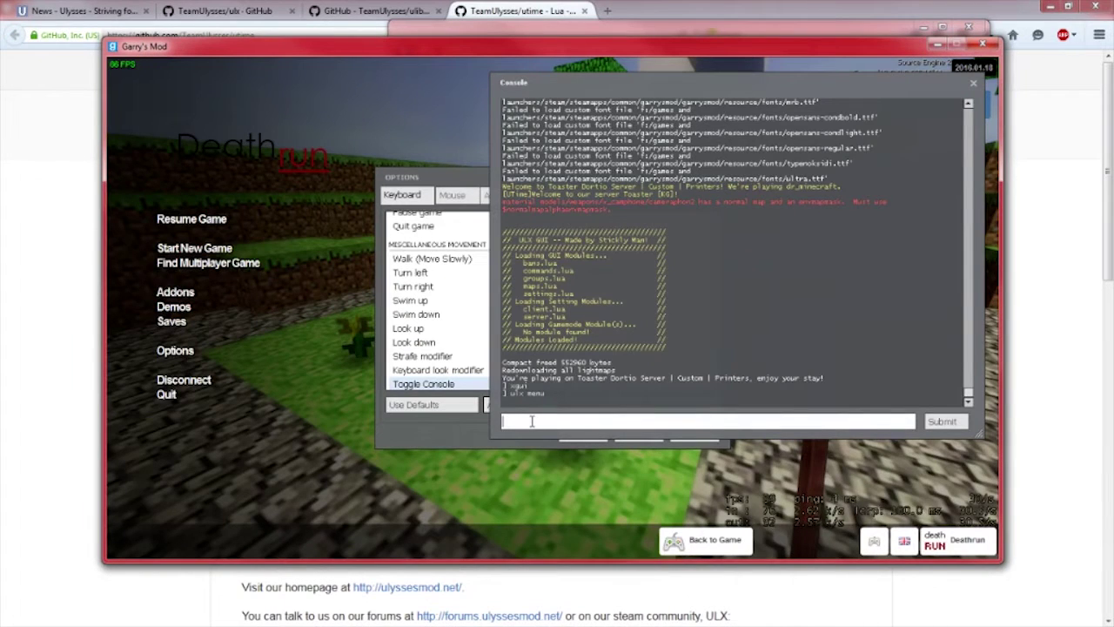
text(bind i ")
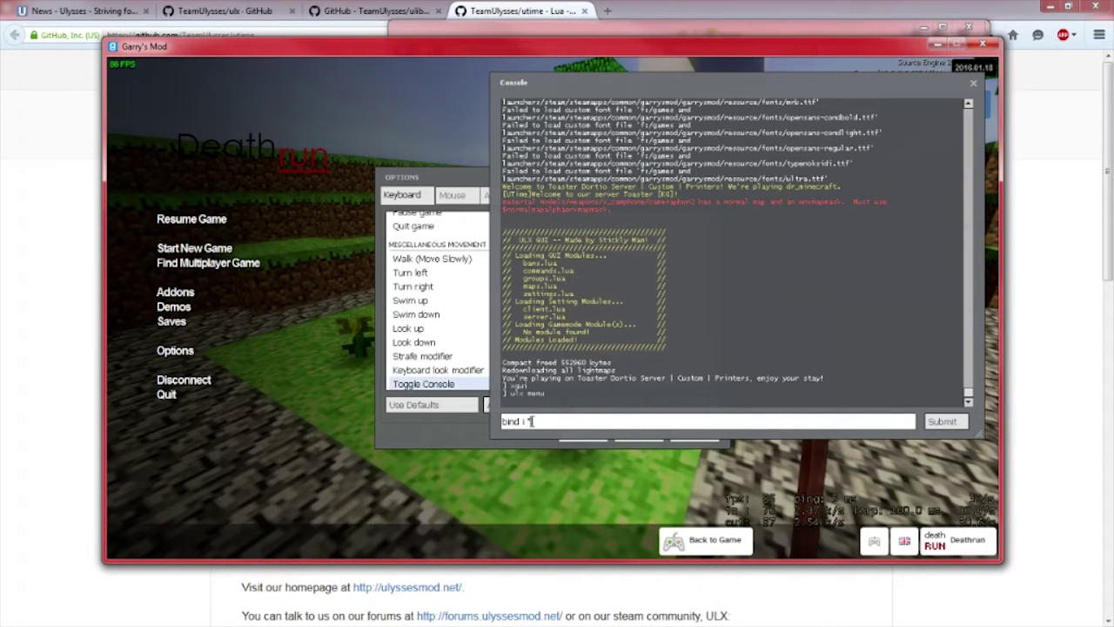
text(say )
text(!motd")
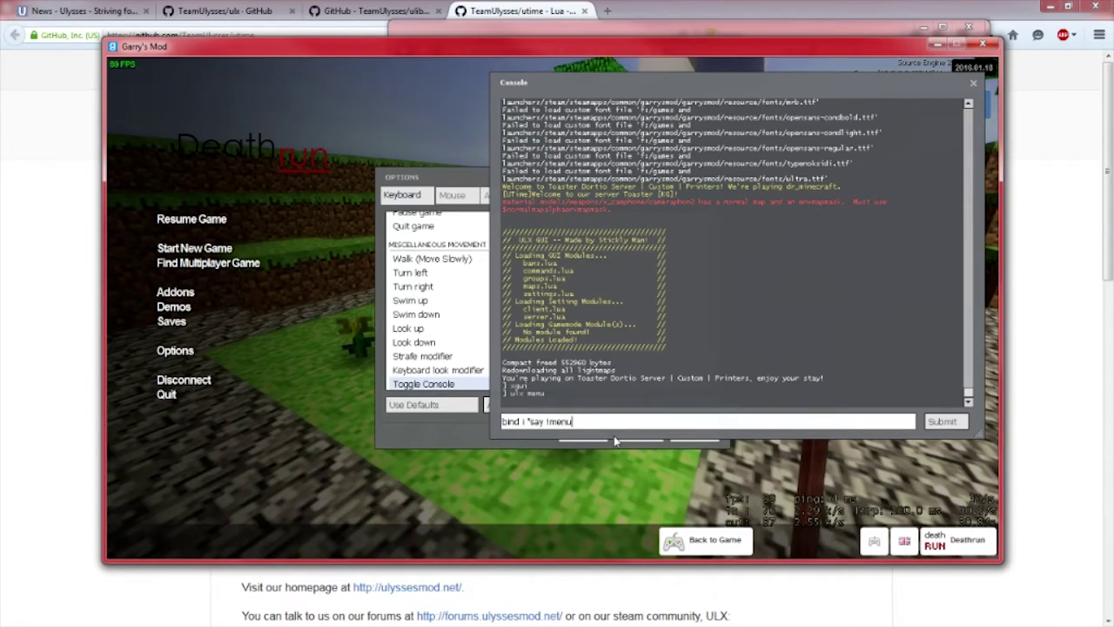
key(Return)
key(Escape)
Open the ULX menu by sending !menu in the game chat, and expand and collapse its Chat command category
text(wy!menu)
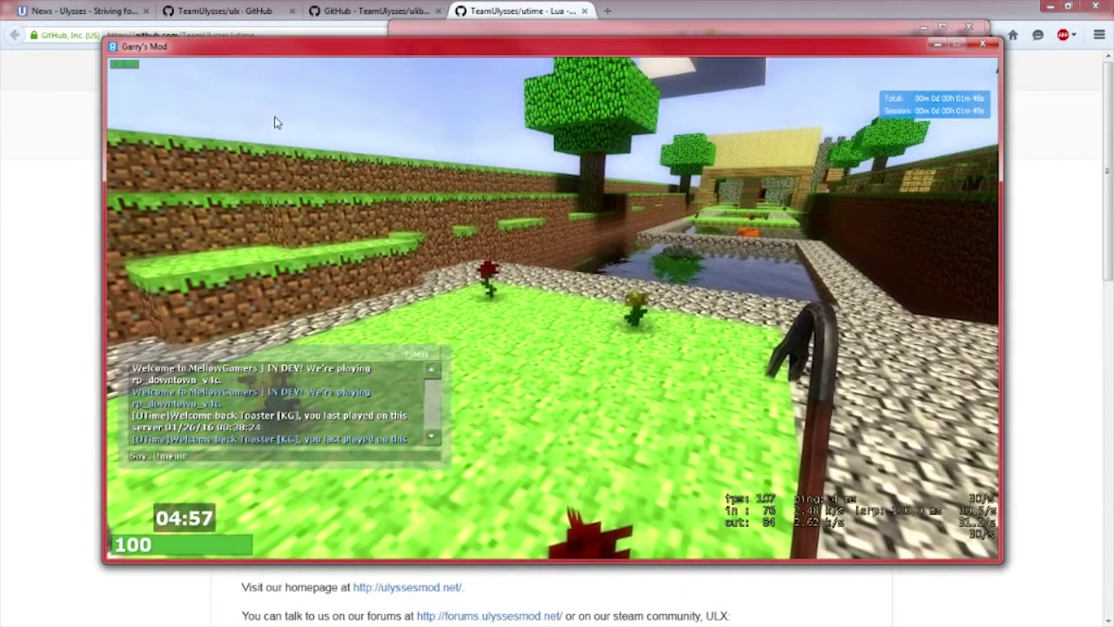
key(Return)
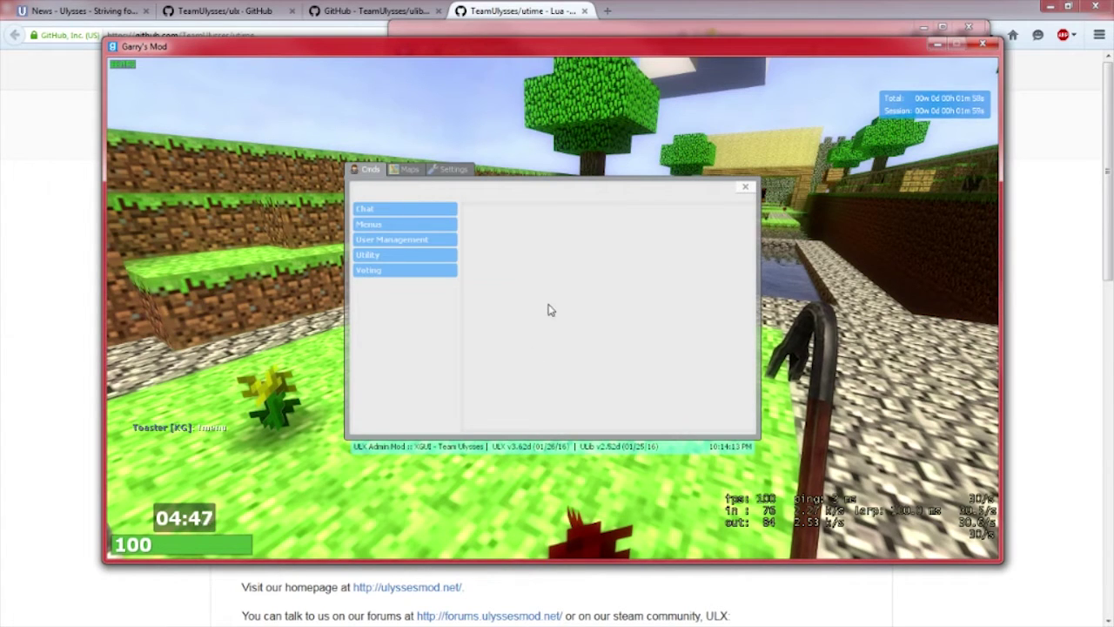
click(390, 211)
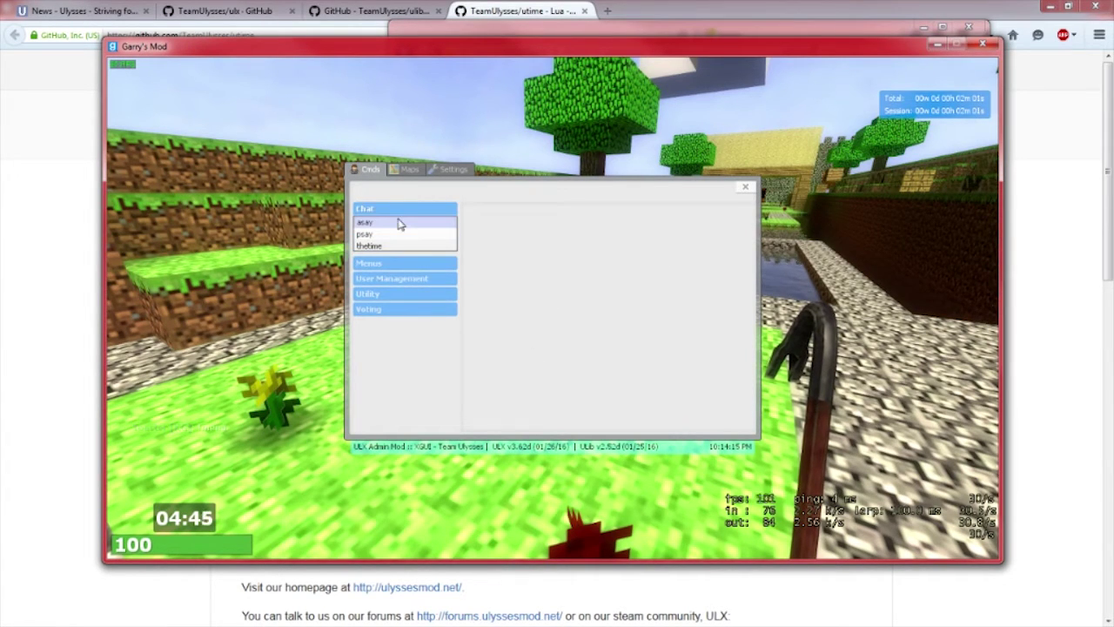
click(392, 209)
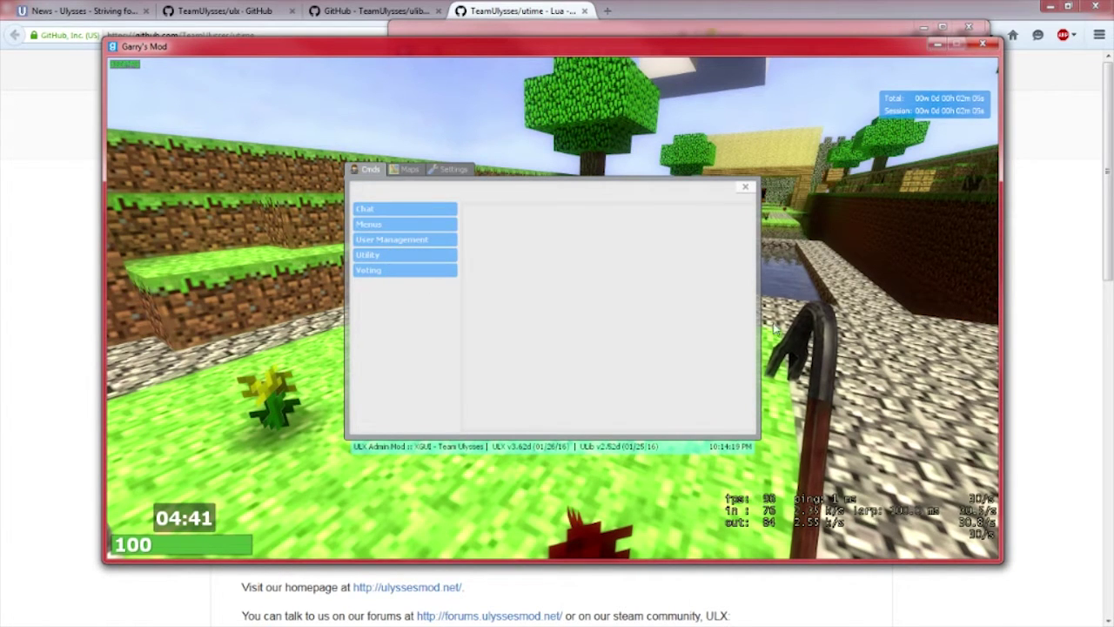
Look through the ULX menu's client settings and server votemap list, and return to the command categories
click(444, 170)
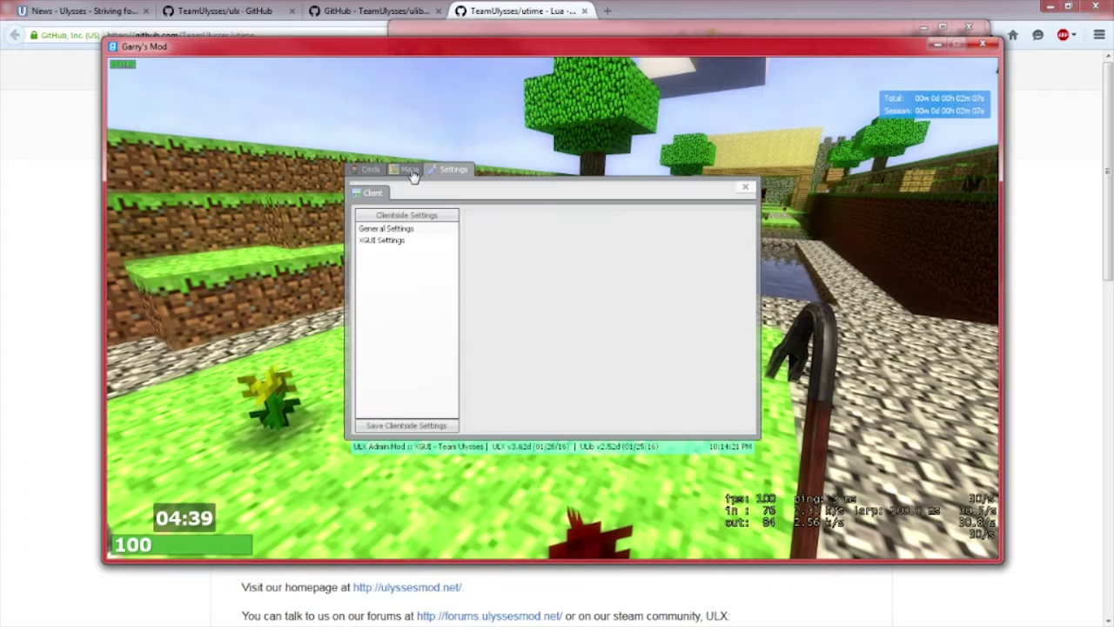
click(410, 170)
scroll(446, 283, down, 4)
scroll(448, 279, up, 4)
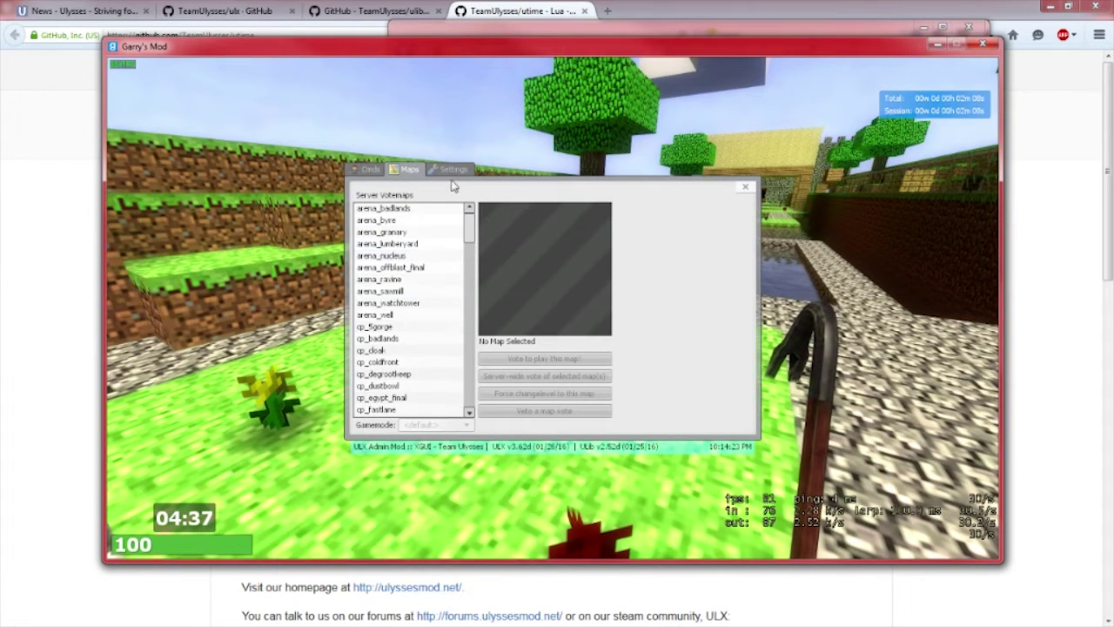
click(366, 172)
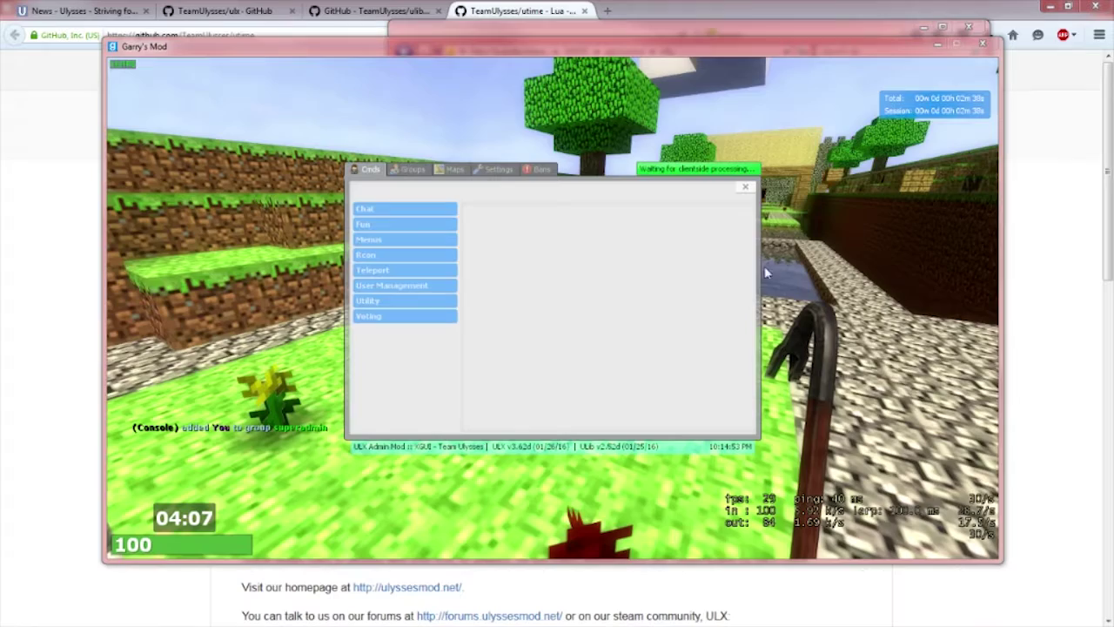
Close the ULX menu, dismiss the game chat without sending anything, and reopen the menu
click(745, 188)
key(y)
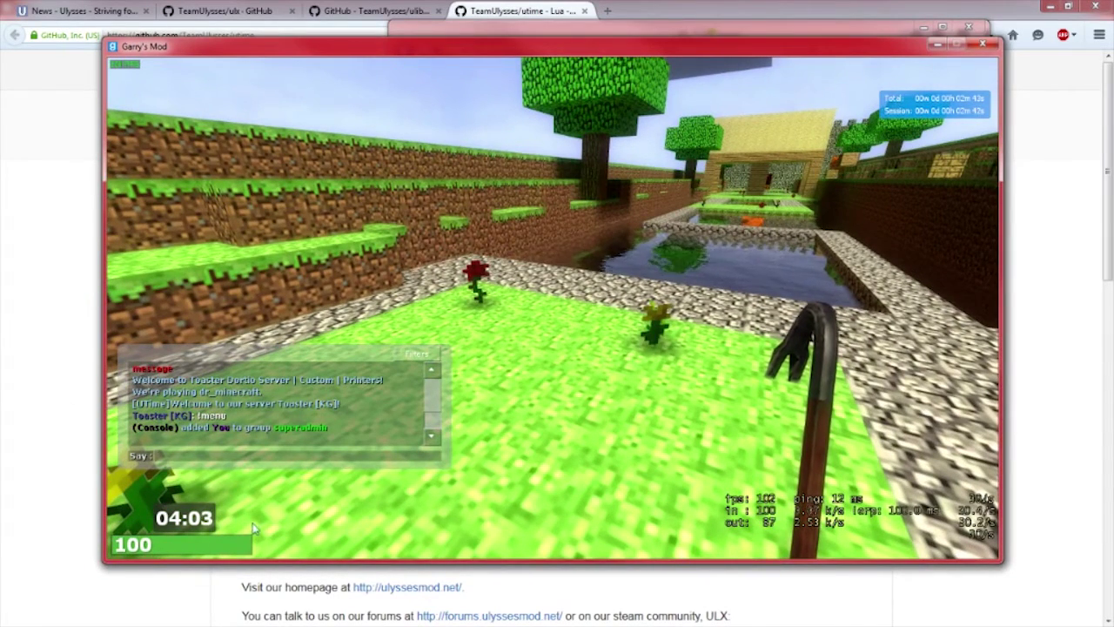
key(Escape)
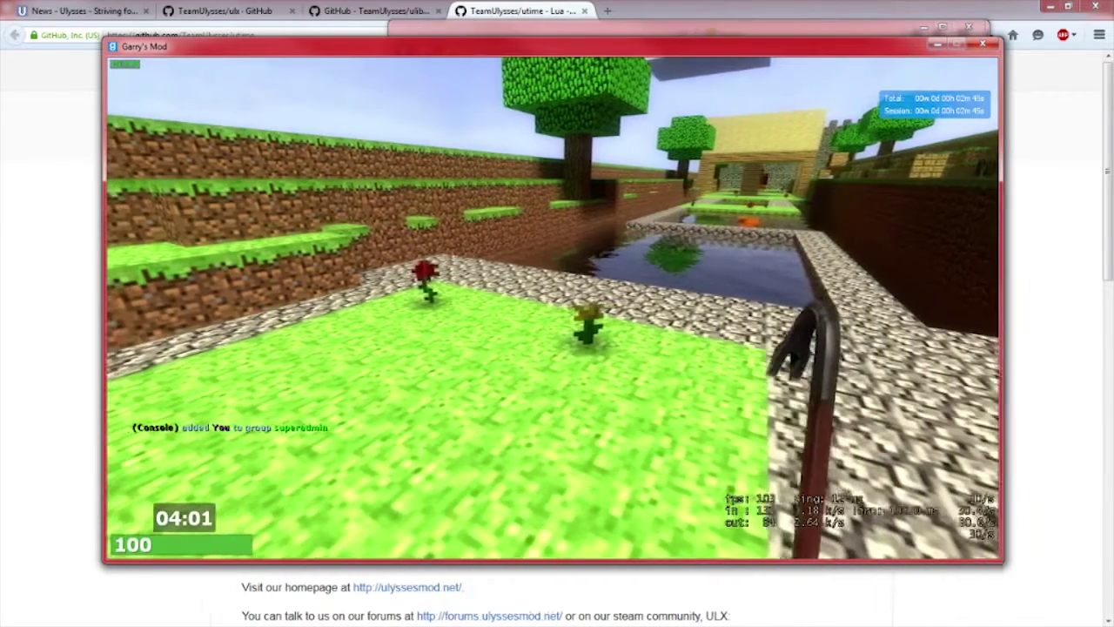
key(F3)
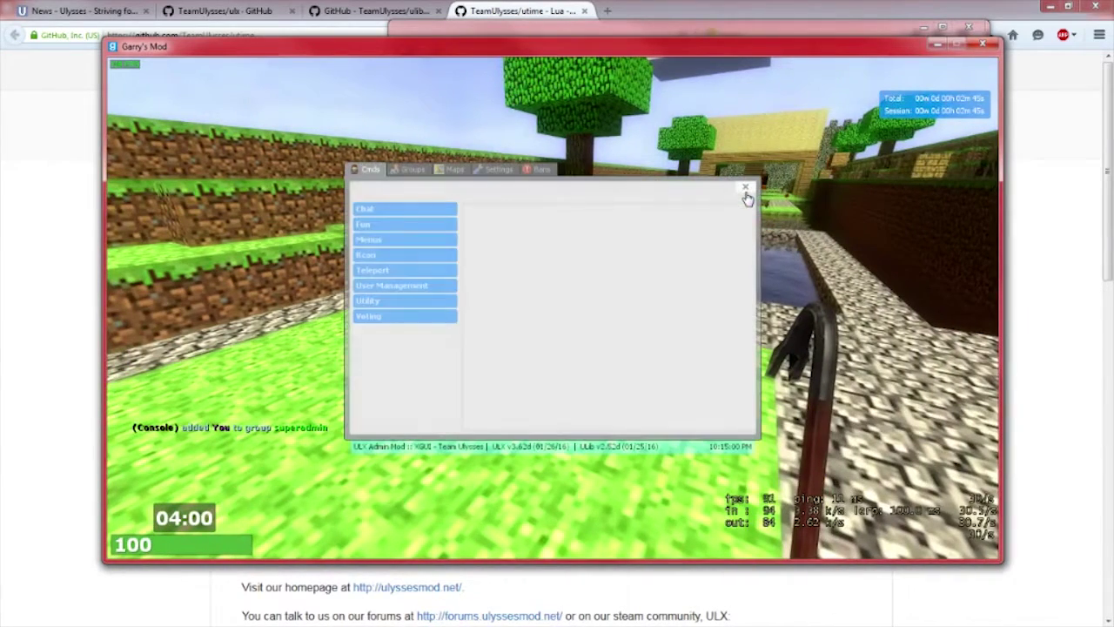
Open the group management page of the ULX menu and show the superadmin group's settings
click(414, 171)
click(414, 193)
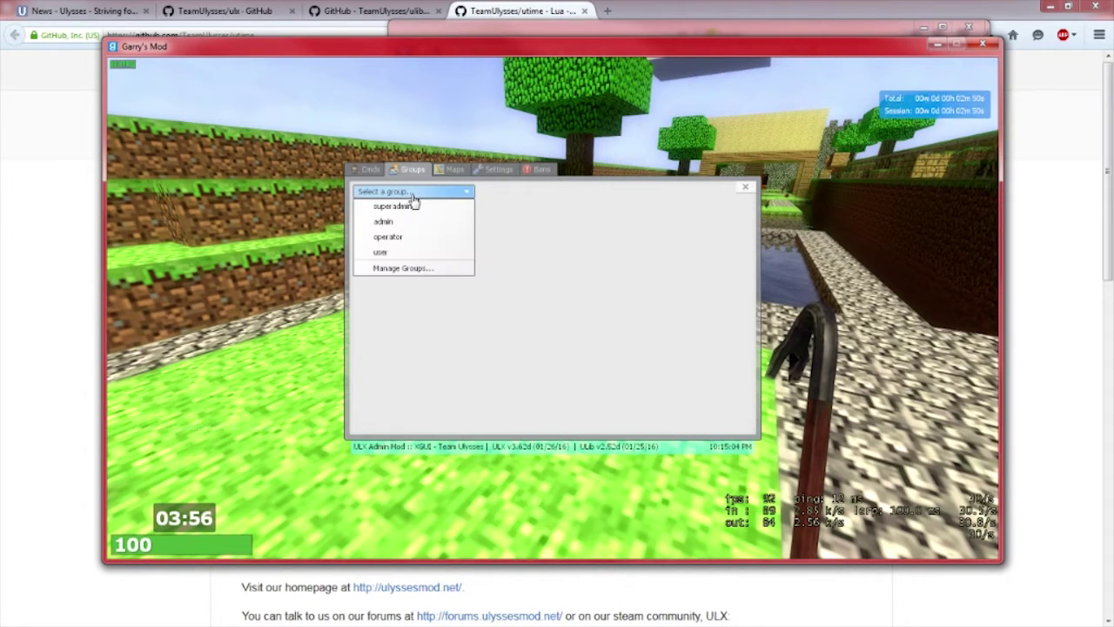
click(403, 269)
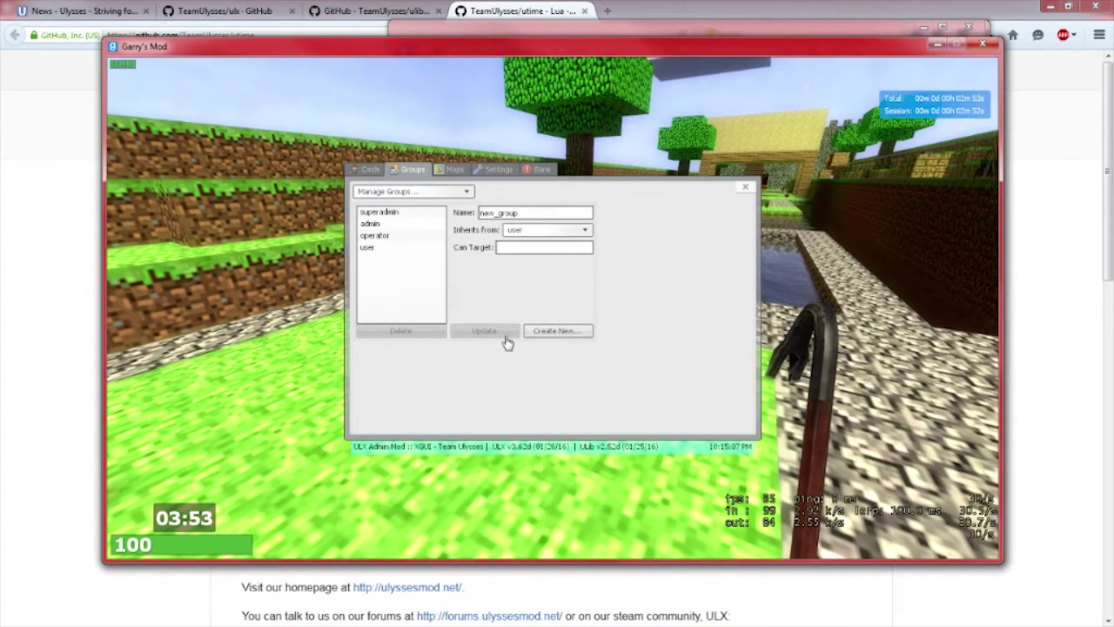
click(409, 212)
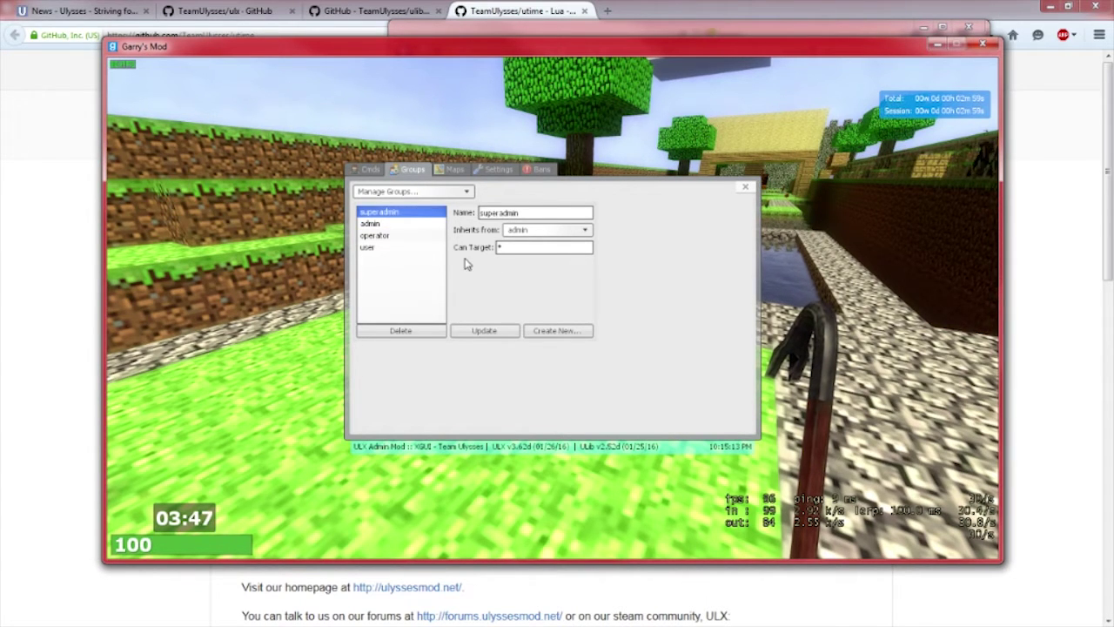
Return to the ULX commands and examine the Teleport, Rcon and Fun categories
click(366, 170)
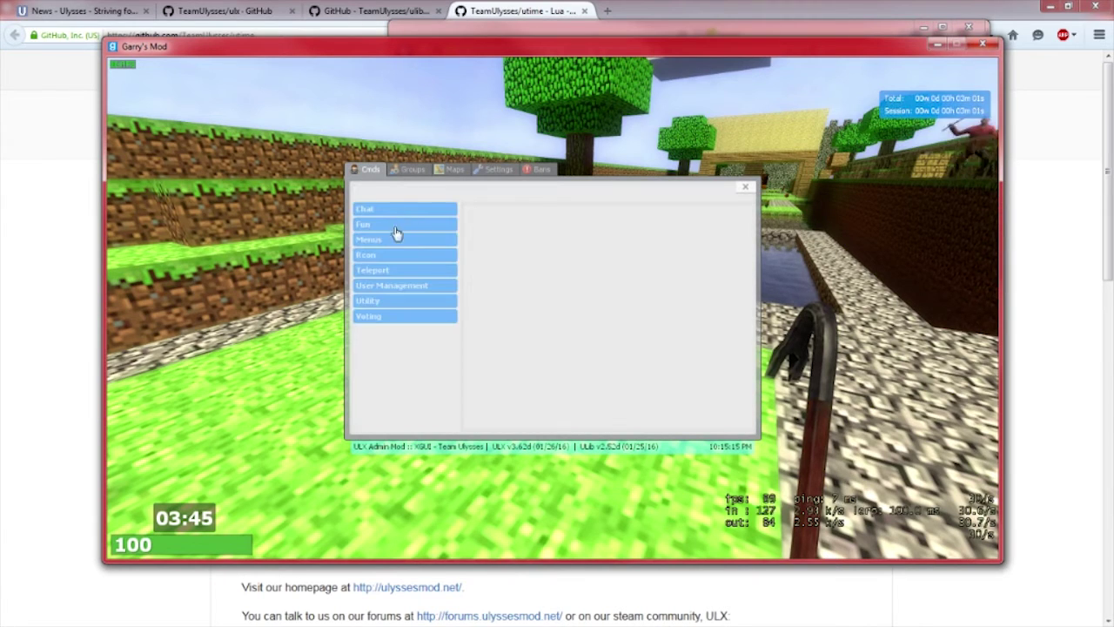
click(381, 271)
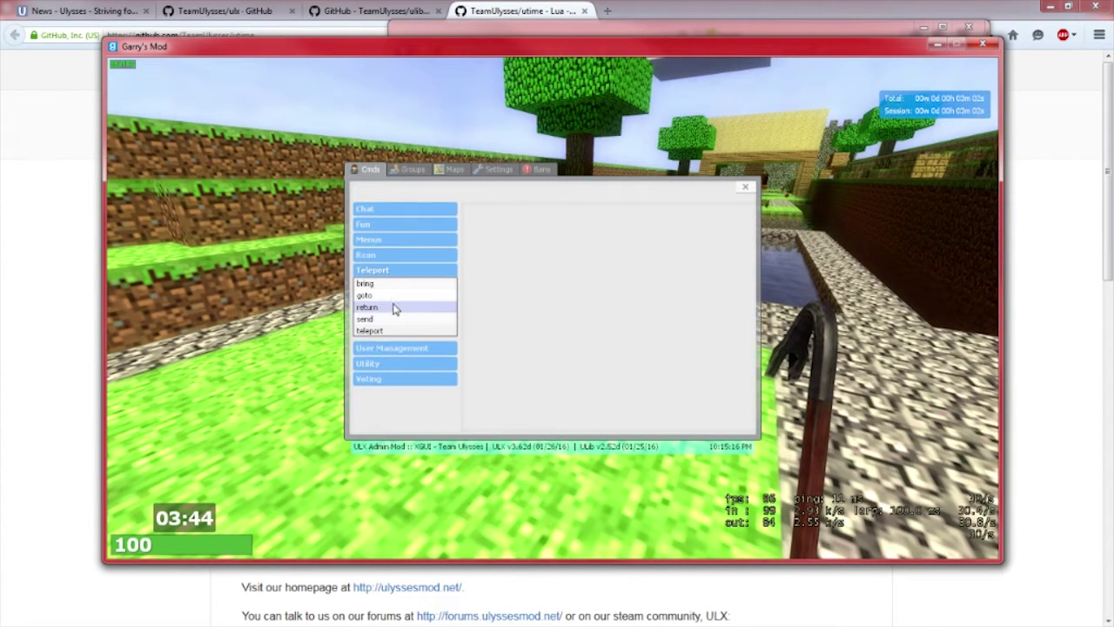
click(377, 256)
click(374, 227)
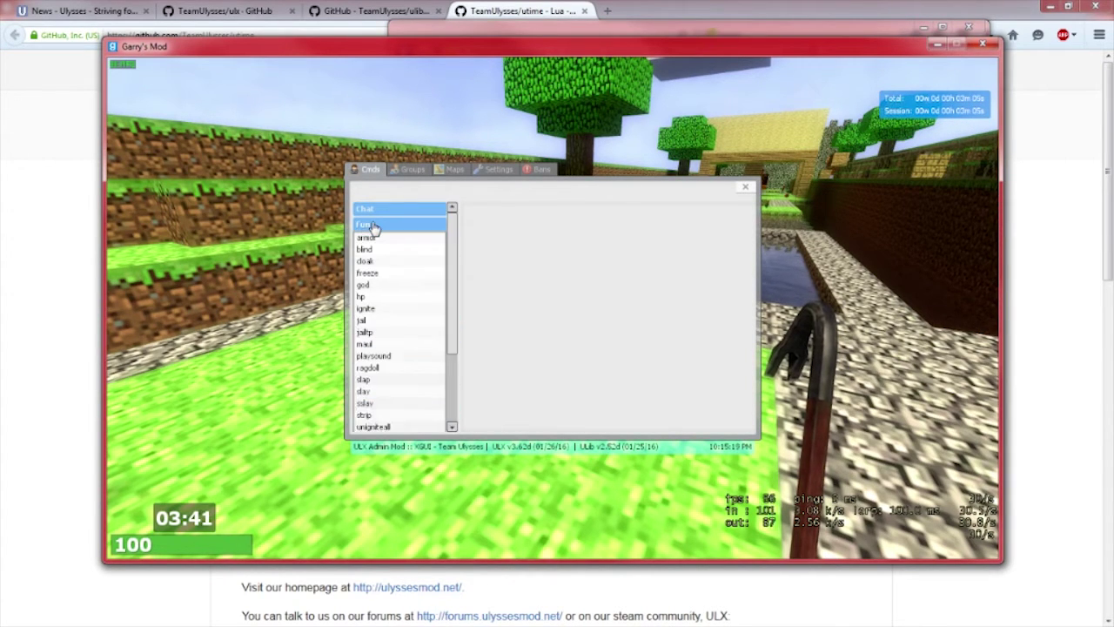
click(375, 228)
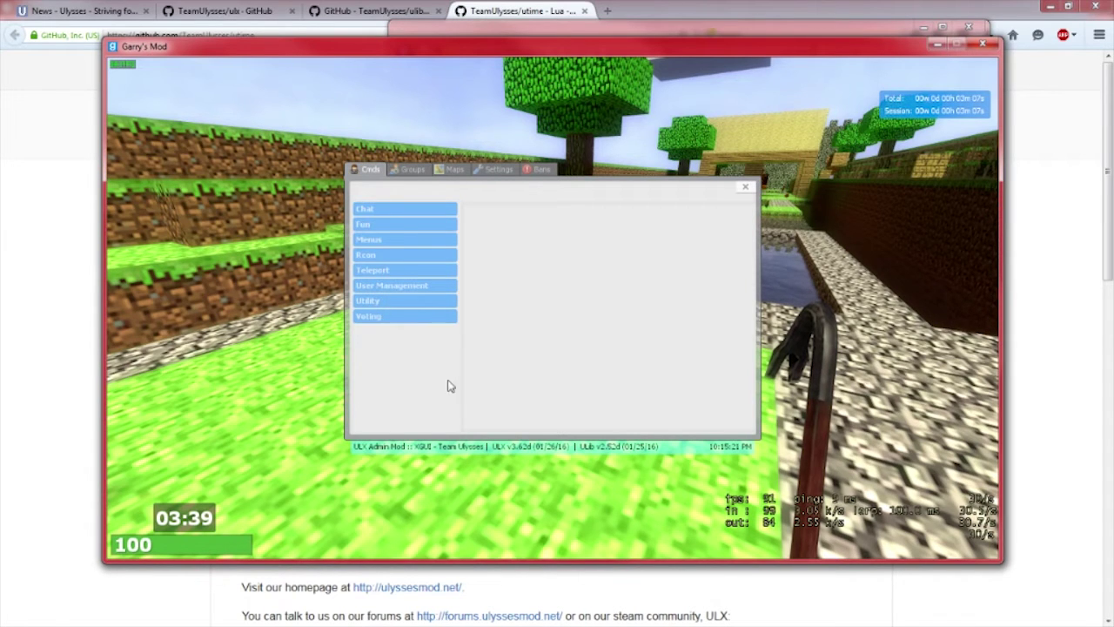
click(375, 225)
scroll(416, 290, down, 3)
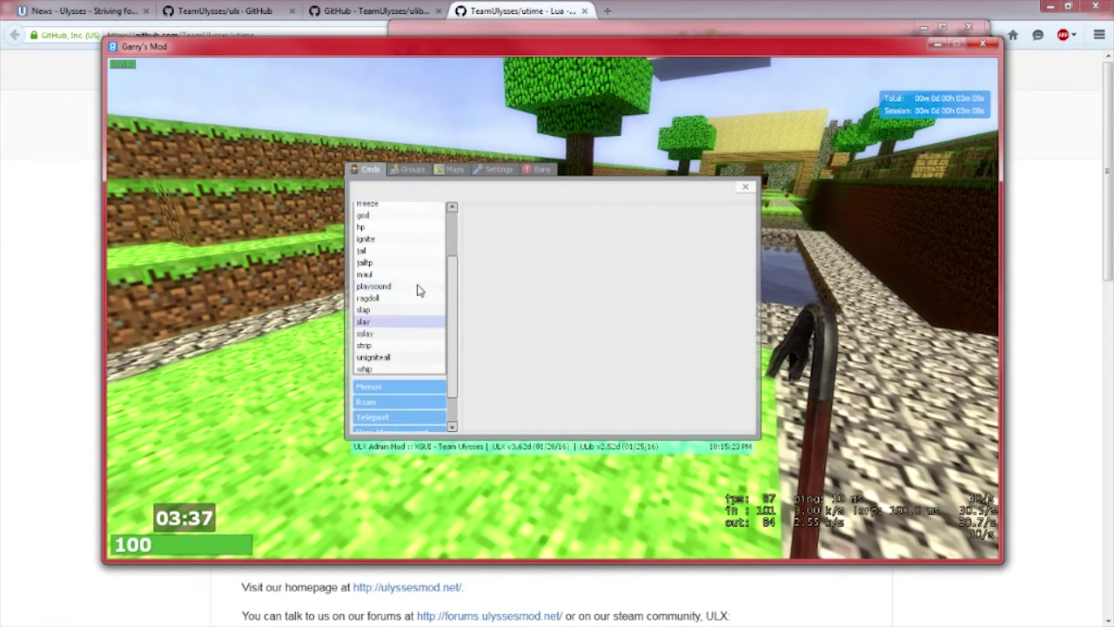
scroll(410, 291, up, 3)
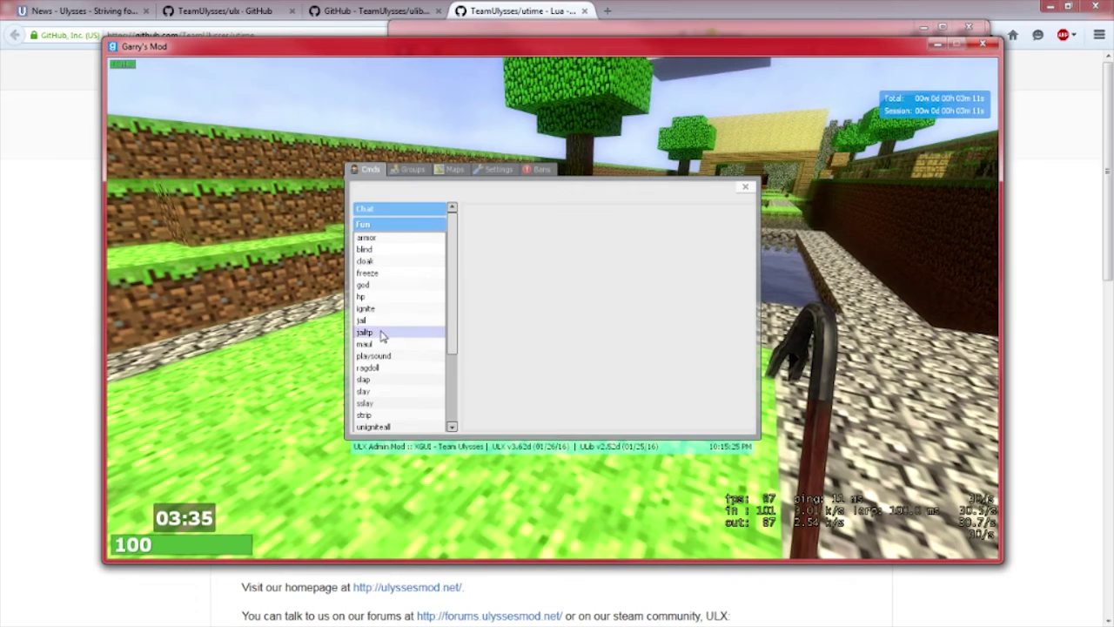
scroll(391, 349, down, 3)
scroll(402, 366, up, 3)
Freeze Bot01 with the freeze command of the Fun category, and unfreeze it again
click(387, 277)
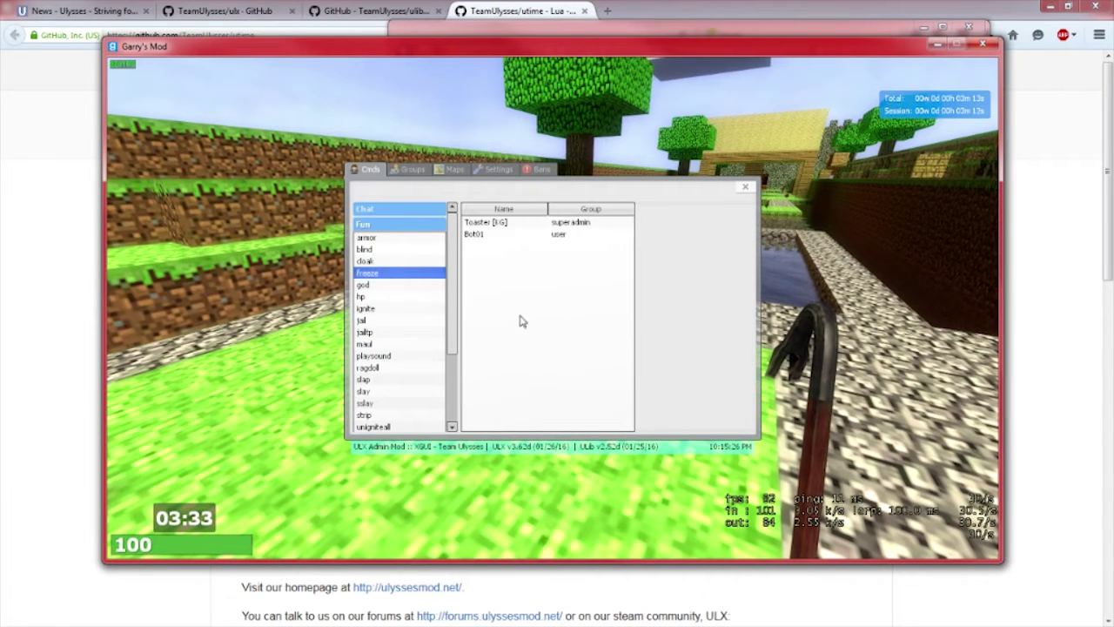
click(475, 234)
click(694, 209)
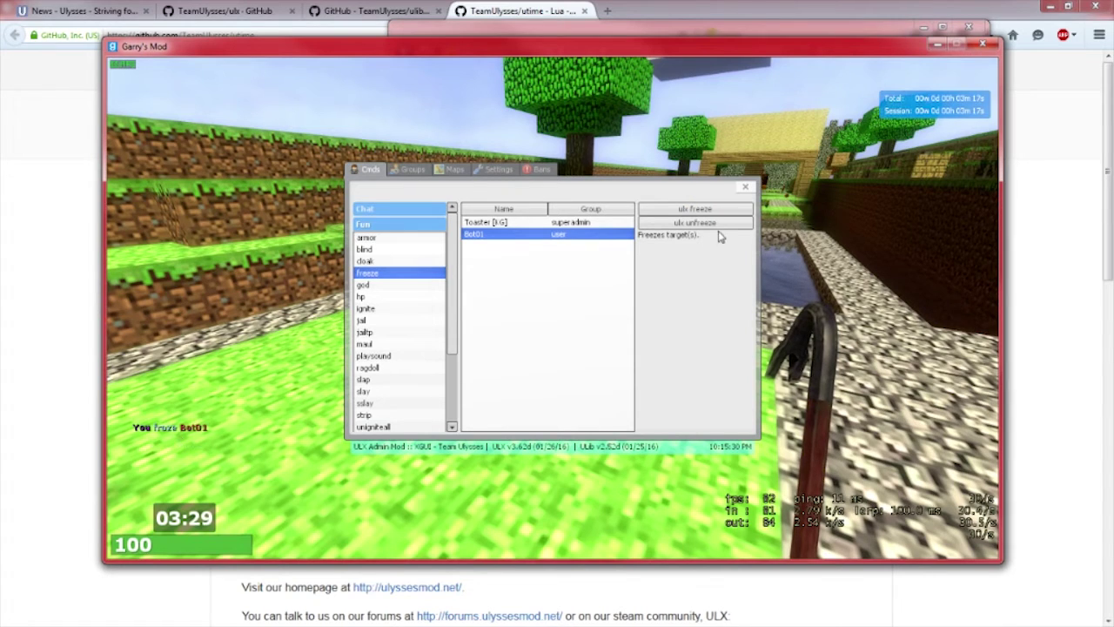
click(717, 224)
Set Bot01's armor to 50 with the armor command, and try to raise it to 500
click(373, 238)
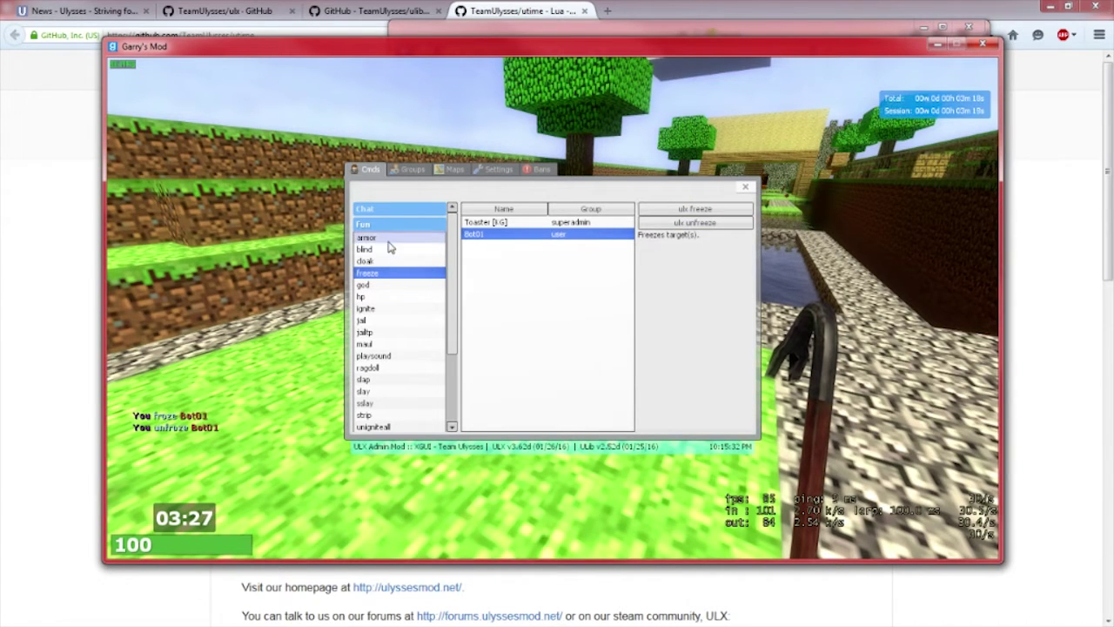
drag(738, 219, 589, 218)
text(50)
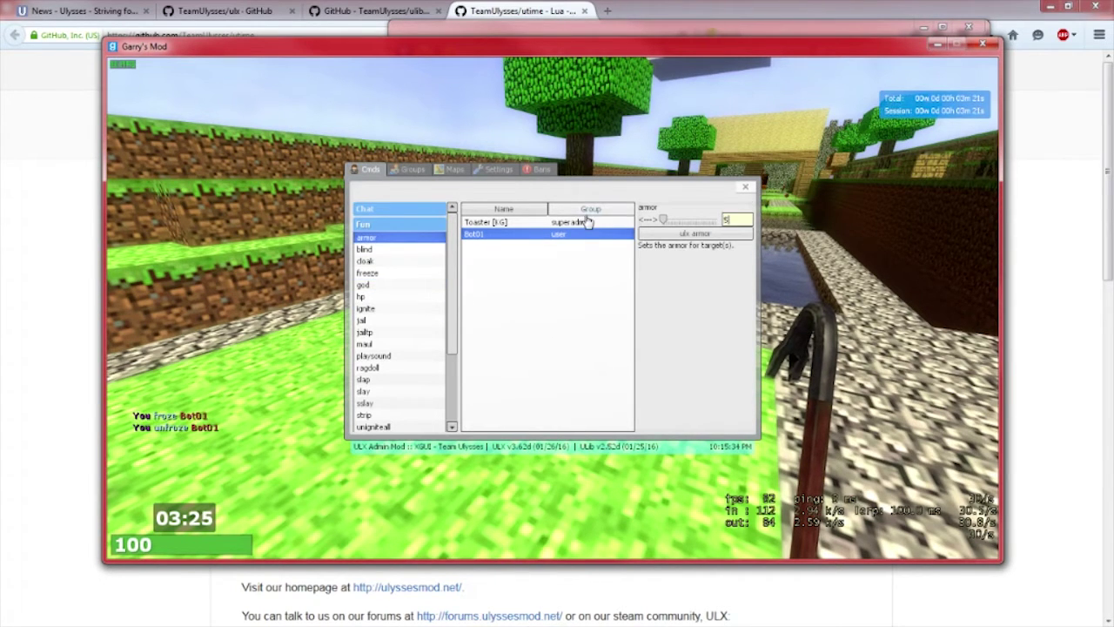
click(679, 234)
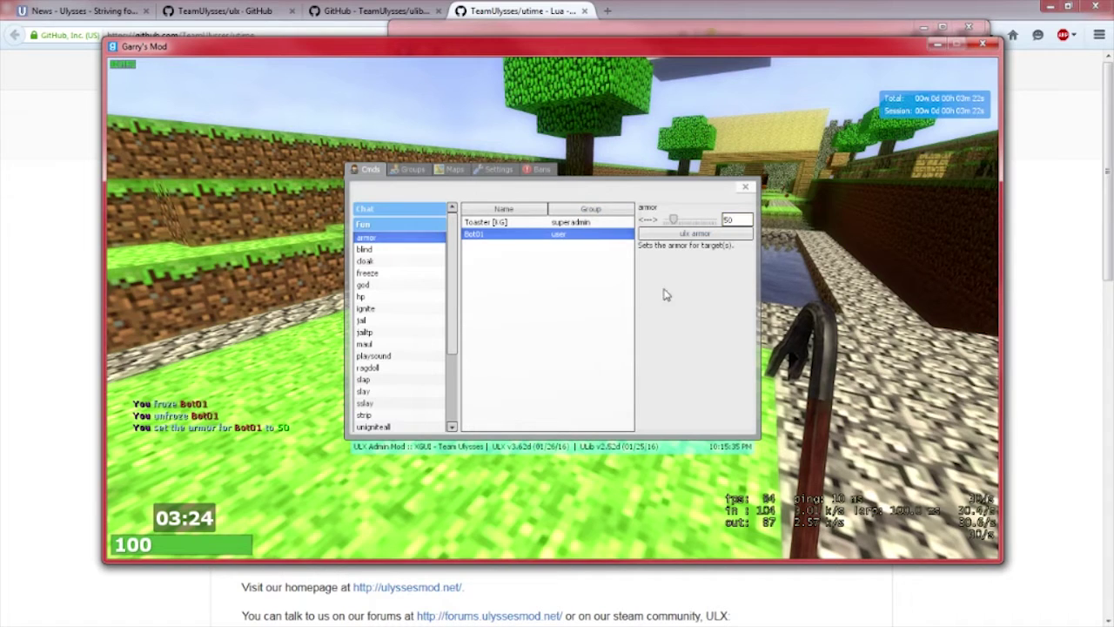
text(0)
click(726, 236)
Set Bot01's armor to 0 with the armor command
drag(742, 219, 615, 223)
text(0)
click(704, 235)
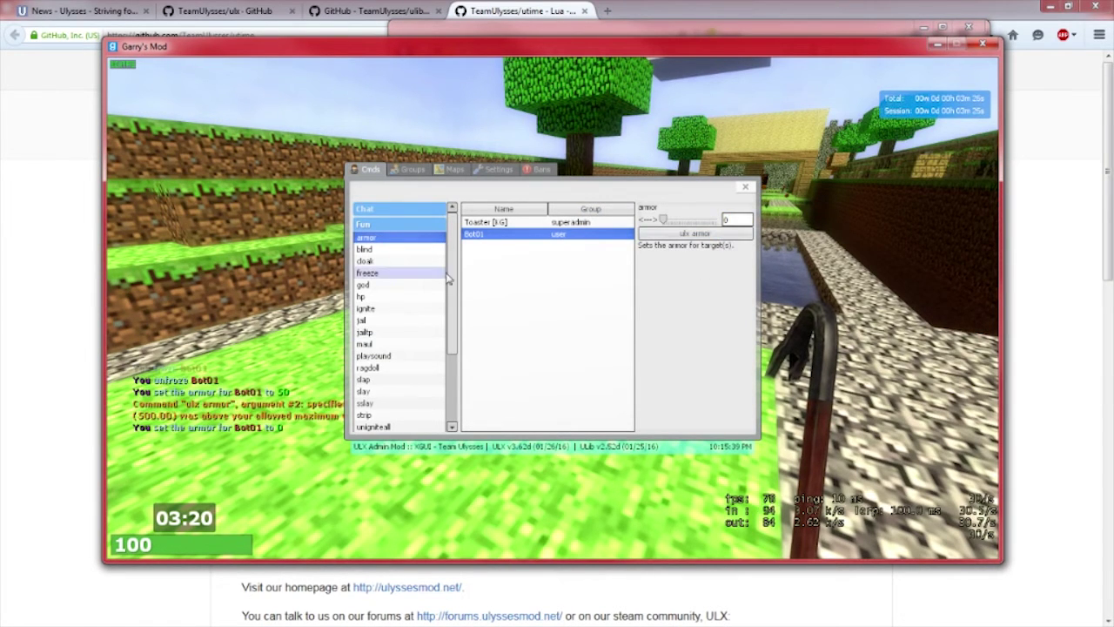
Jail your own superadmin player for 5 seconds with the jail command
click(397, 320)
click(503, 223)
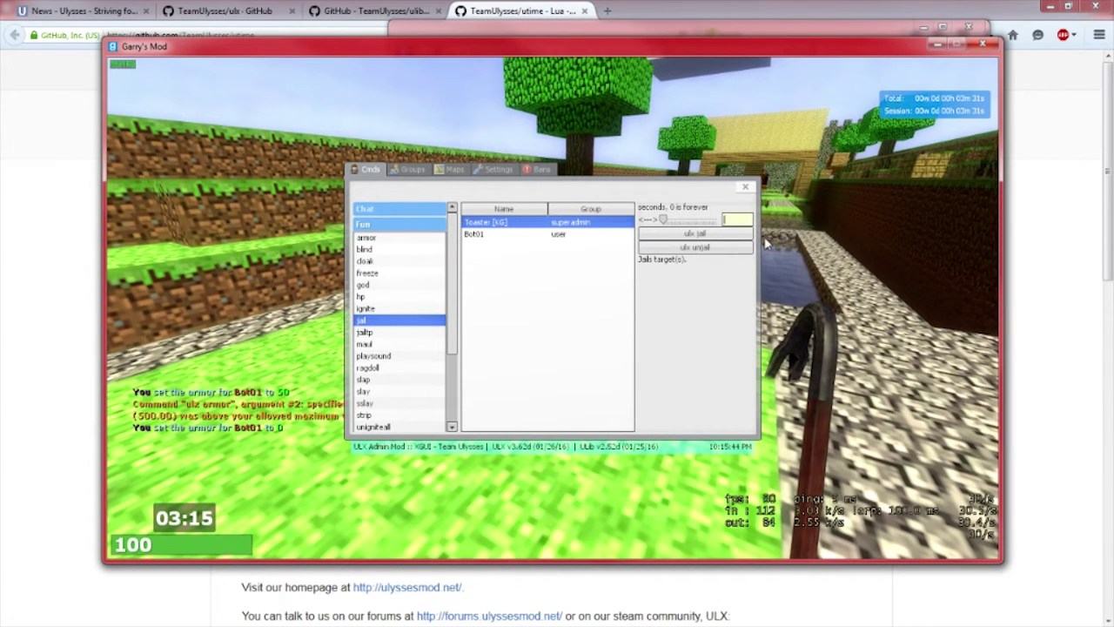
text(5)
click(738, 233)
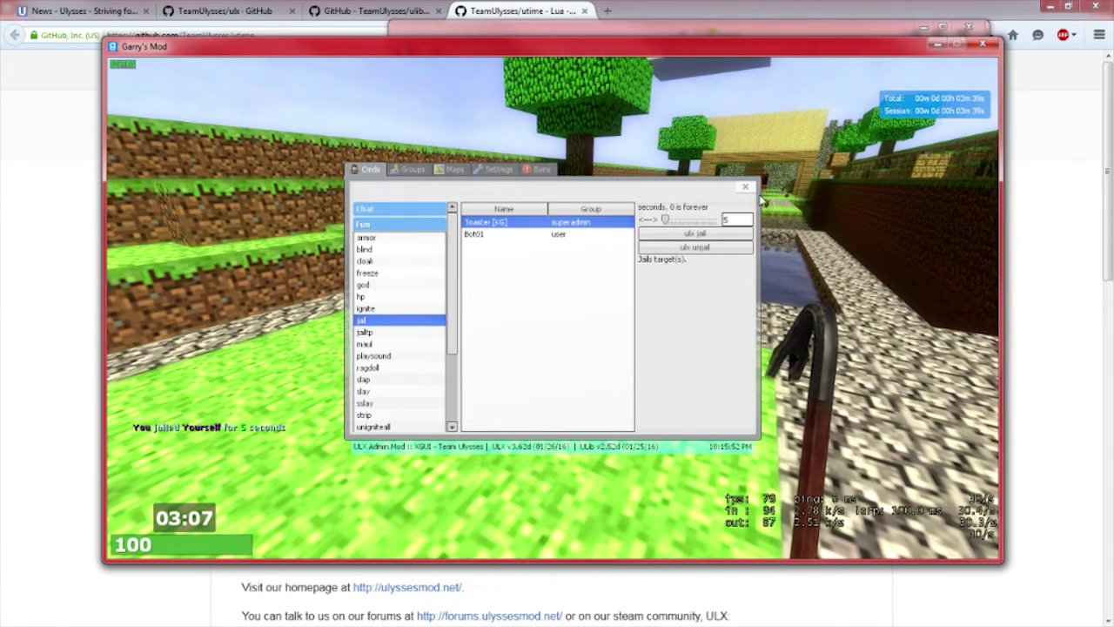
Try to whip your own player with the whip command, using 1 time and 0 damage
scroll(413, 369, down, 3)
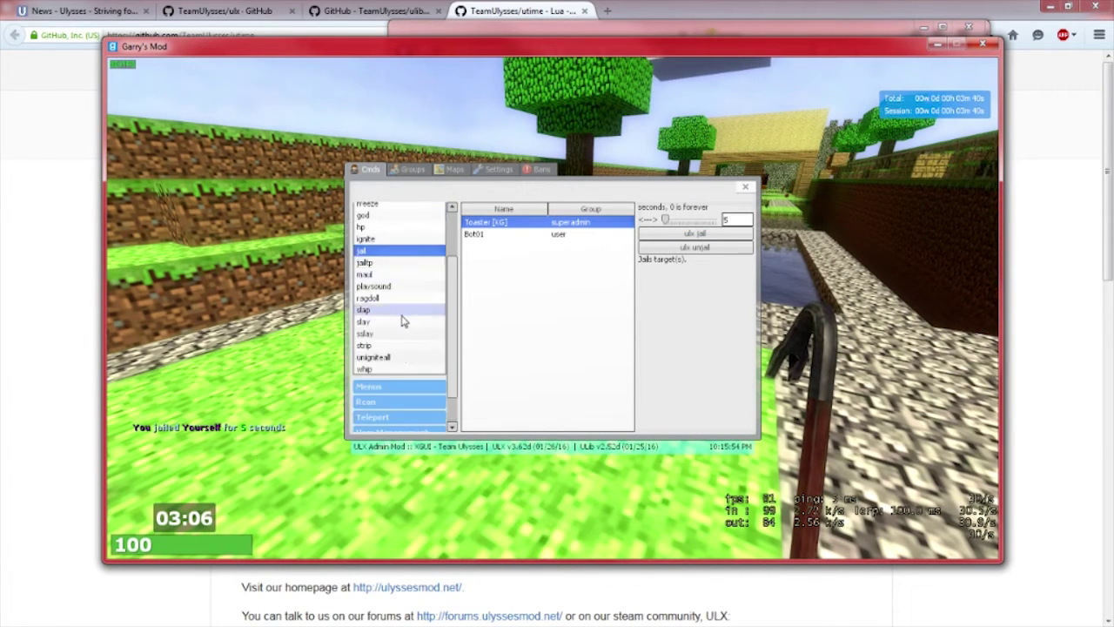
click(395, 369)
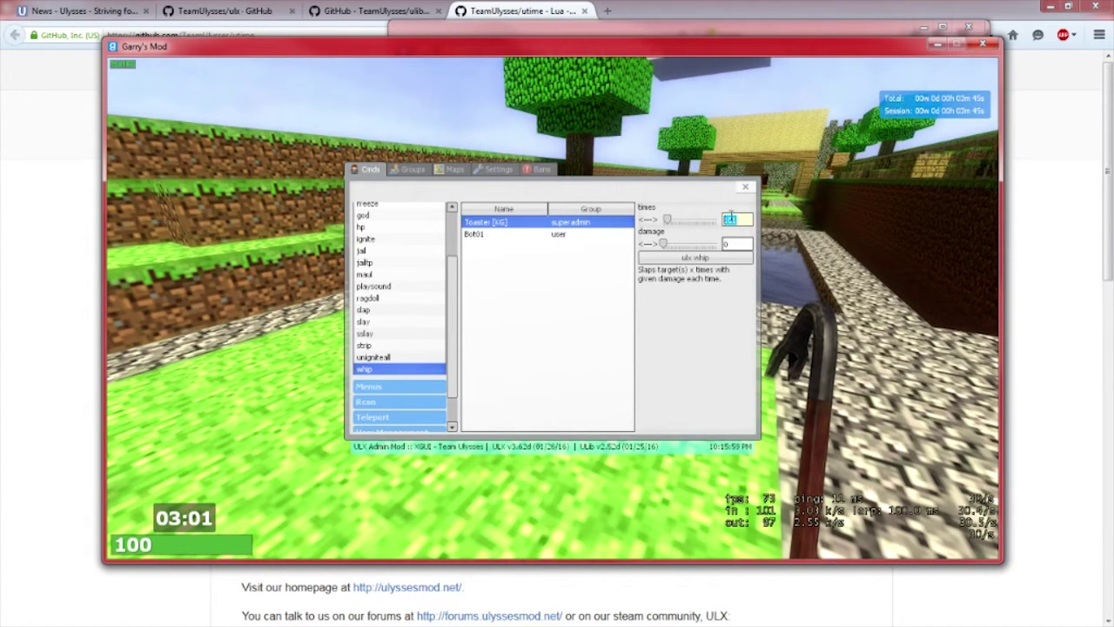
click(702, 259)
click(701, 259)
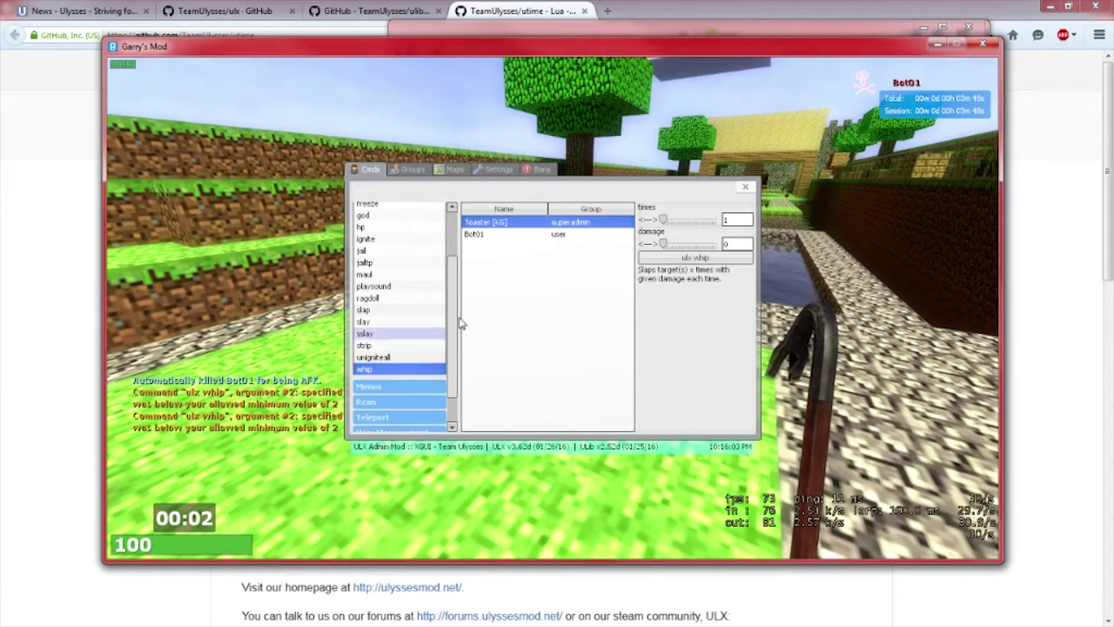
Teleport to Bot01 with the goto command of the Teleport category, and close the ULX menu
scroll(385, 383, down, 2)
click(389, 349)
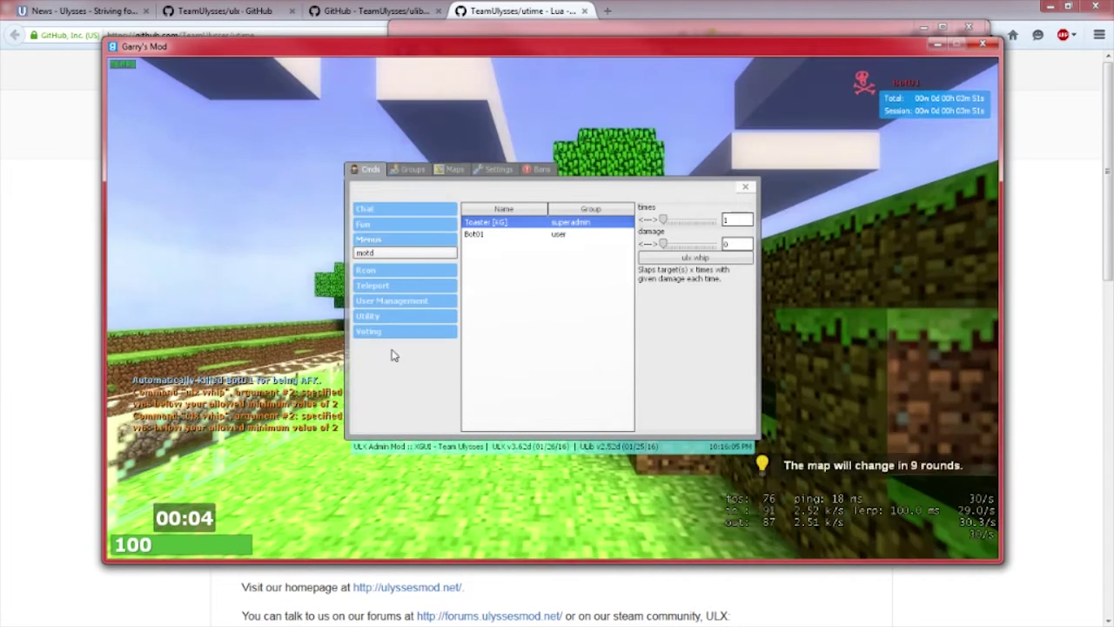
click(372, 284)
click(374, 295)
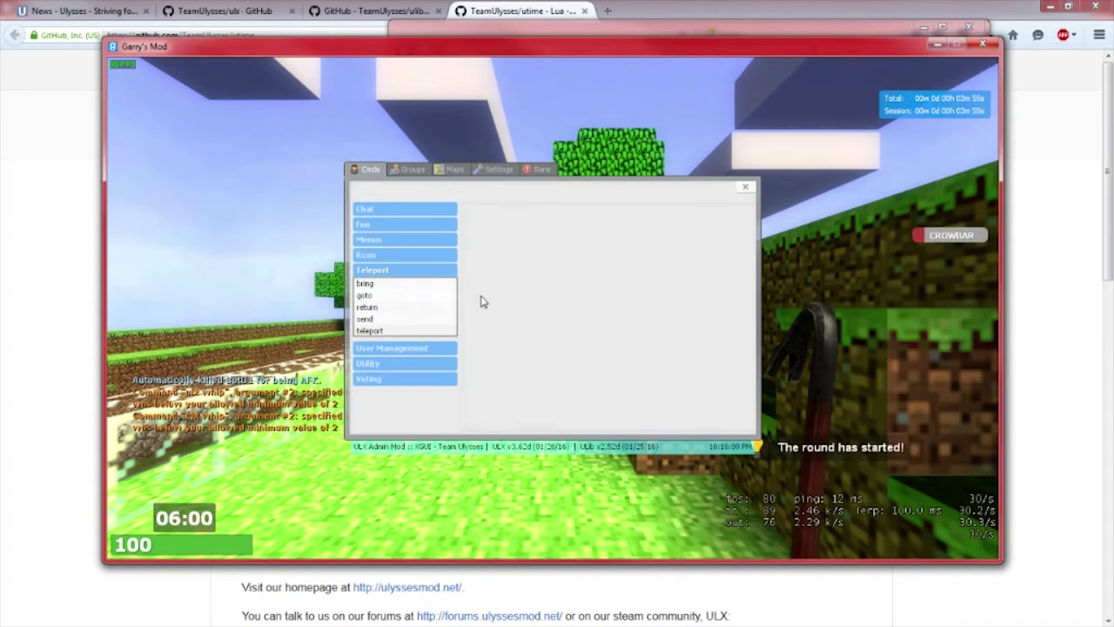
click(391, 295)
click(520, 225)
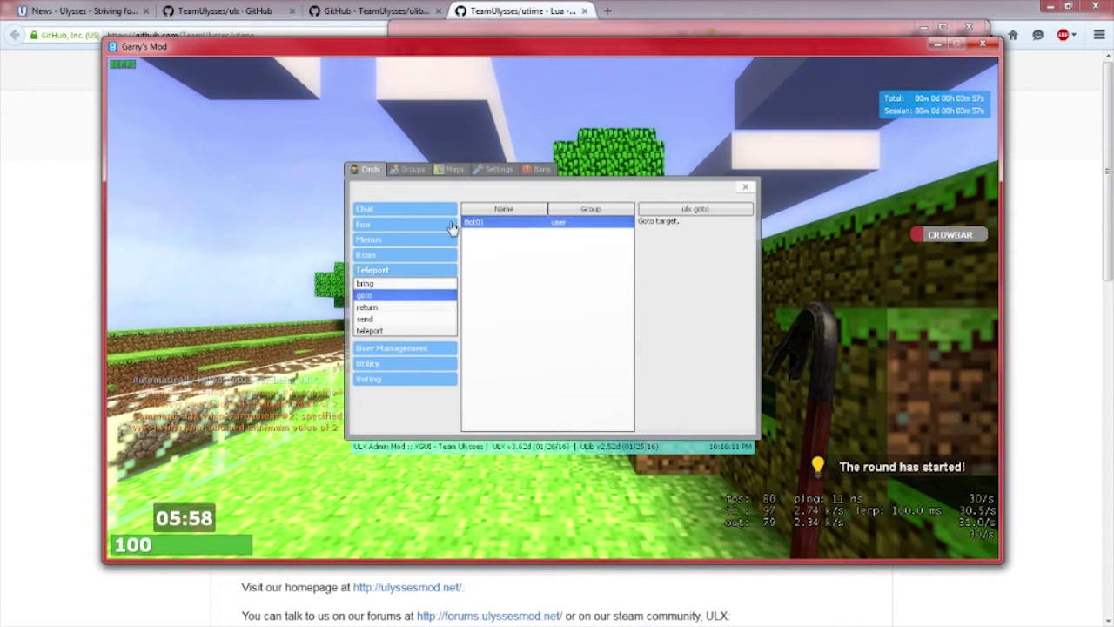
click(675, 212)
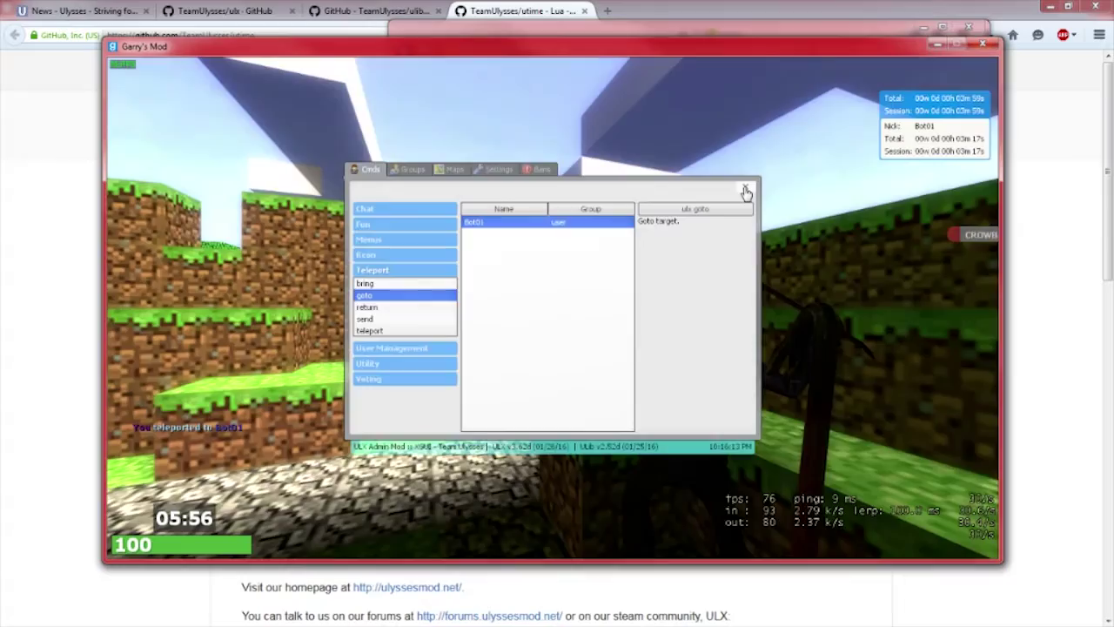
click(746, 192)
Move away from the bot and teleport back to it by sending !goto bot in the game chat
key(s)
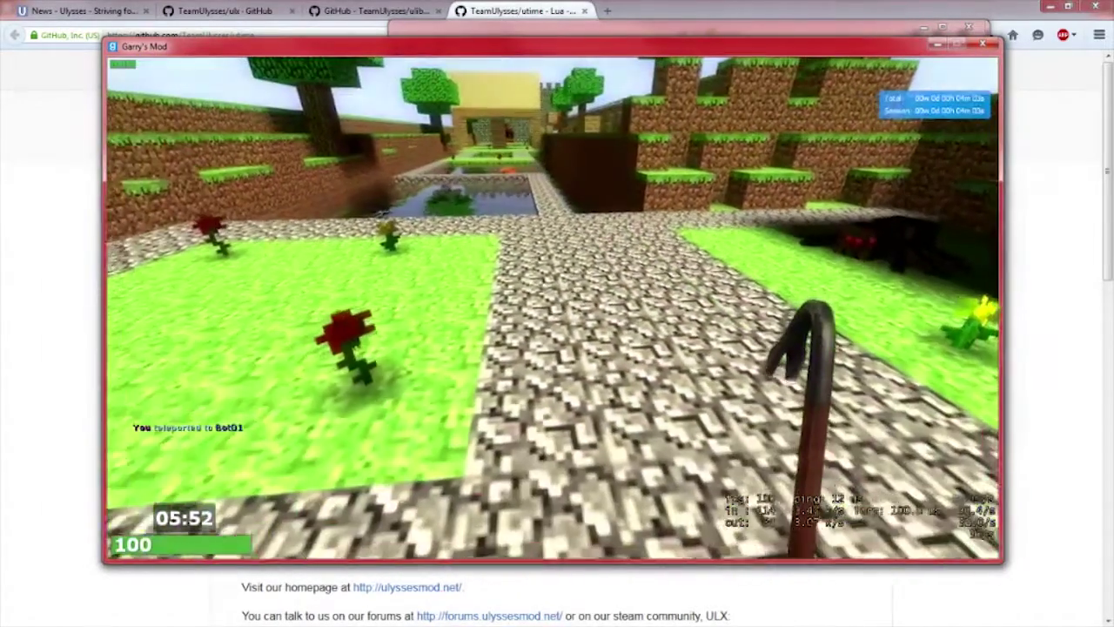
text(y!goto)
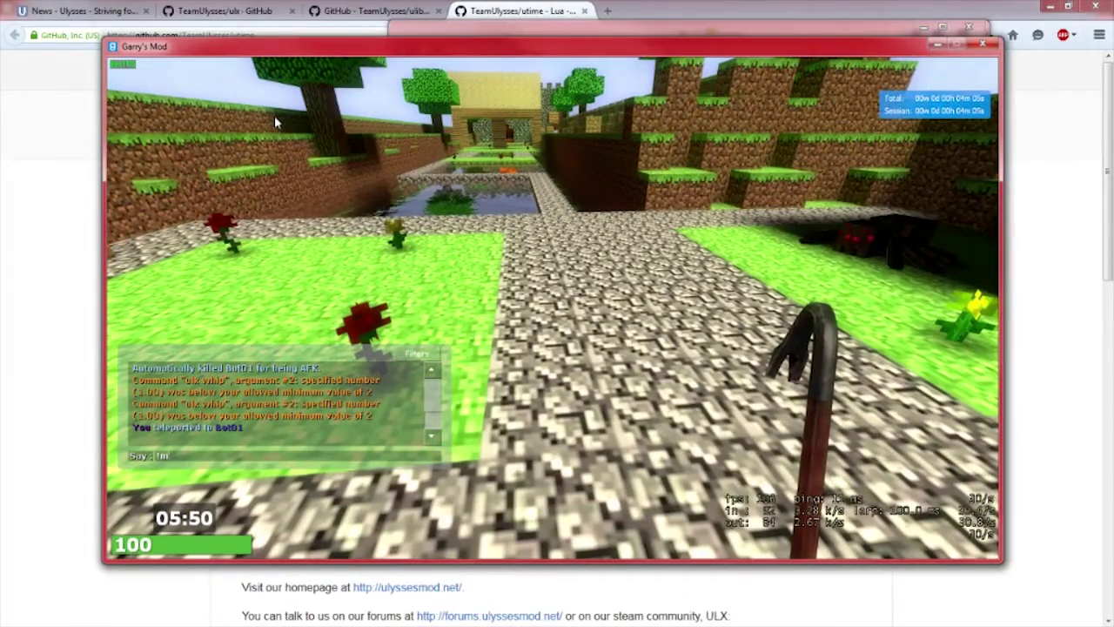
text( bot)
key(Return)
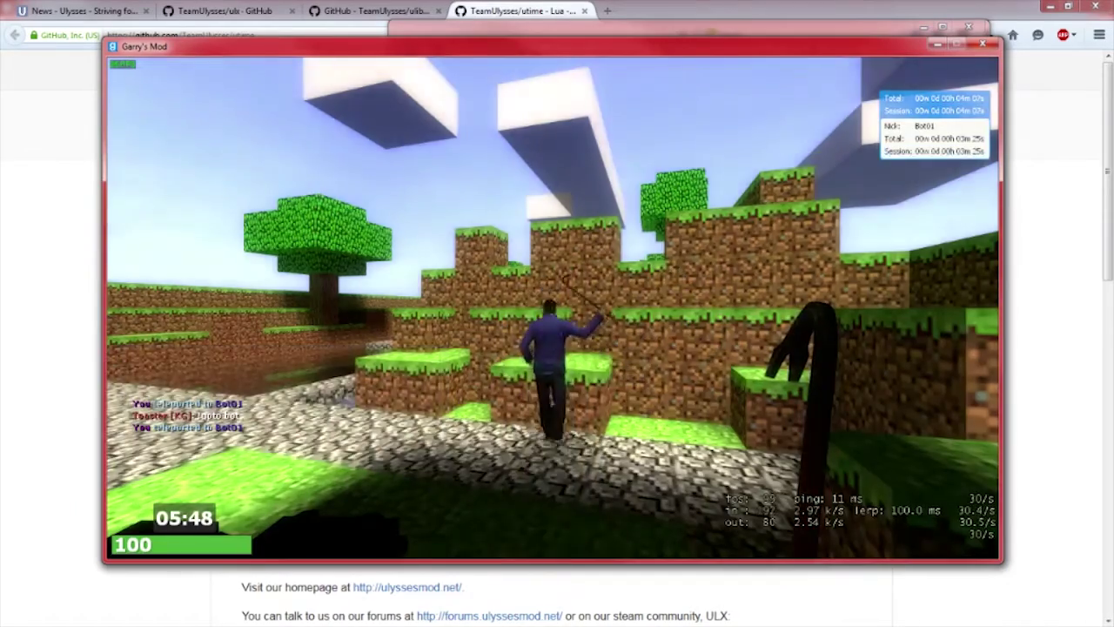
Try to teleport the bot by sending !teleport bot in the game chat
text(y!telepor)
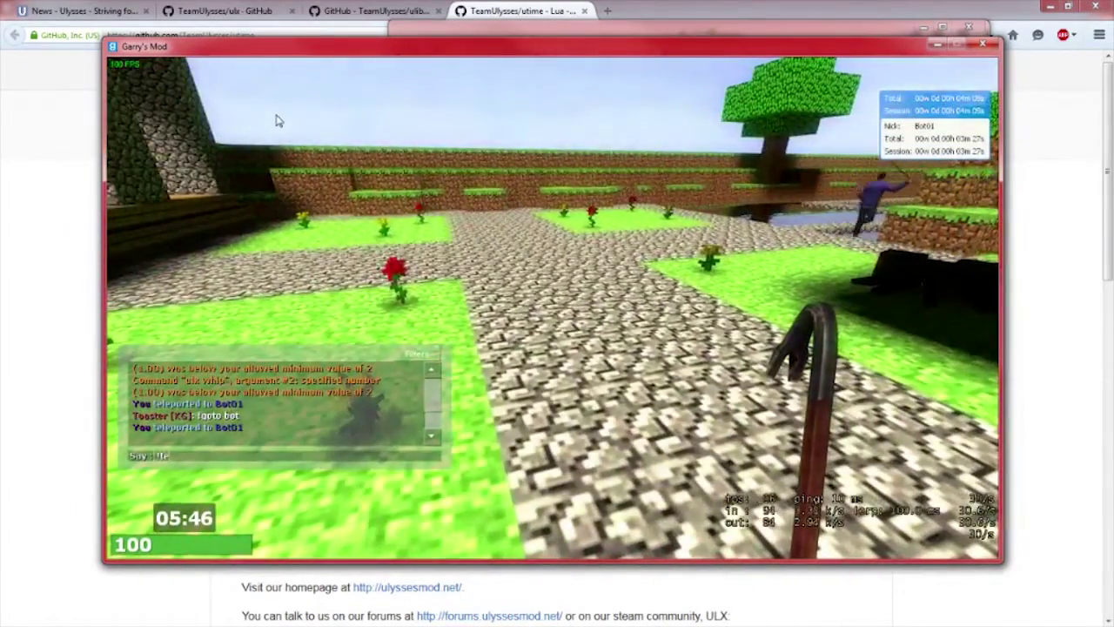
text(t bot)
key(Return)
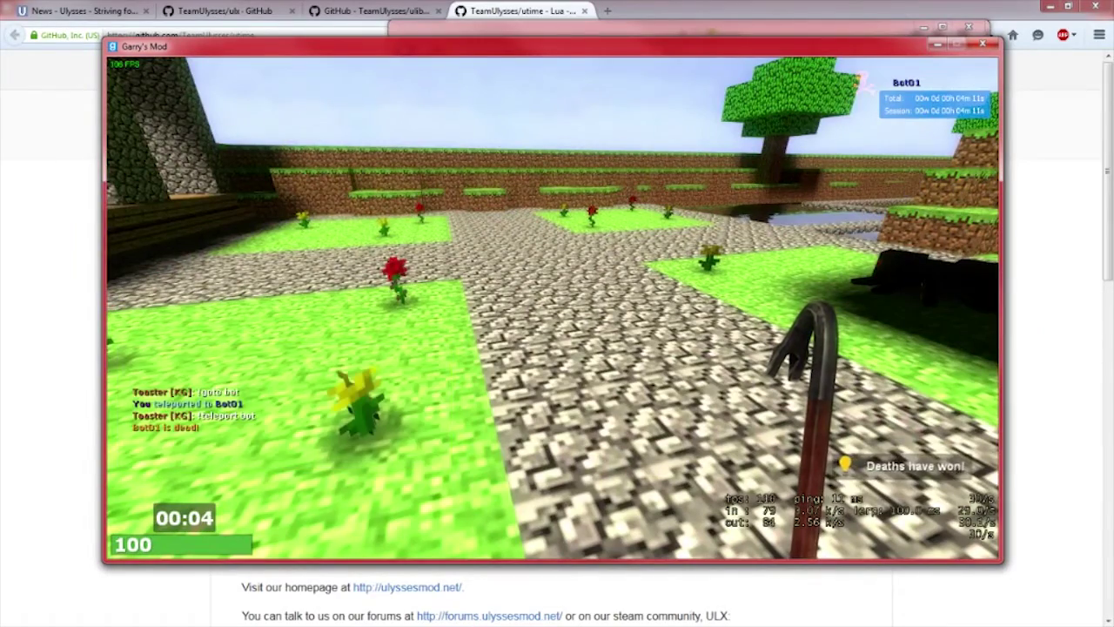
key(Tab)
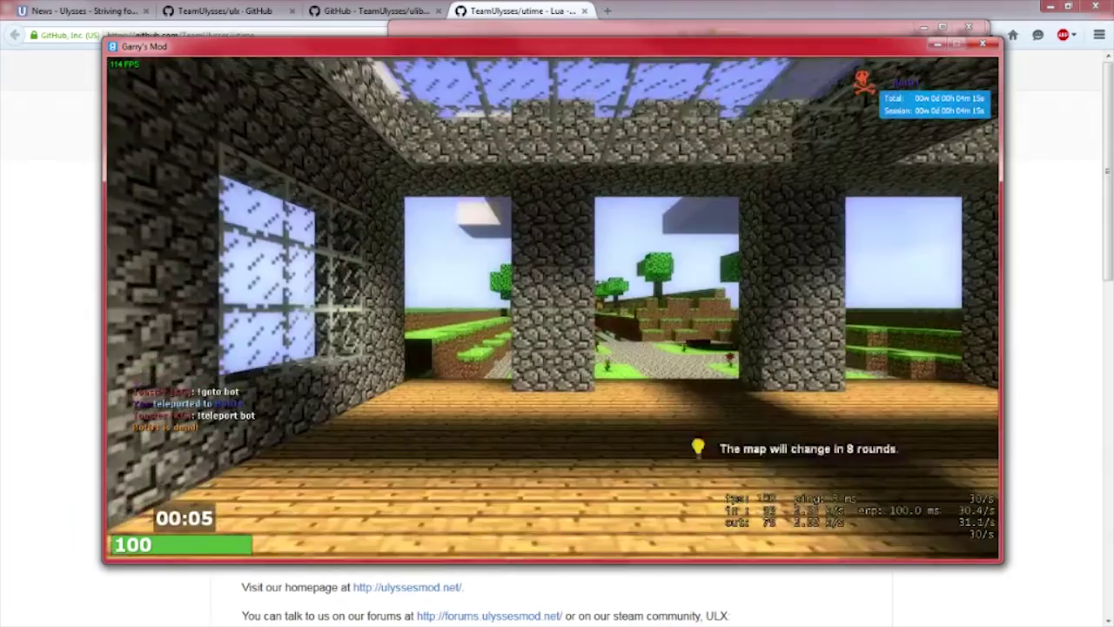
key(Tab)
key(Tab)
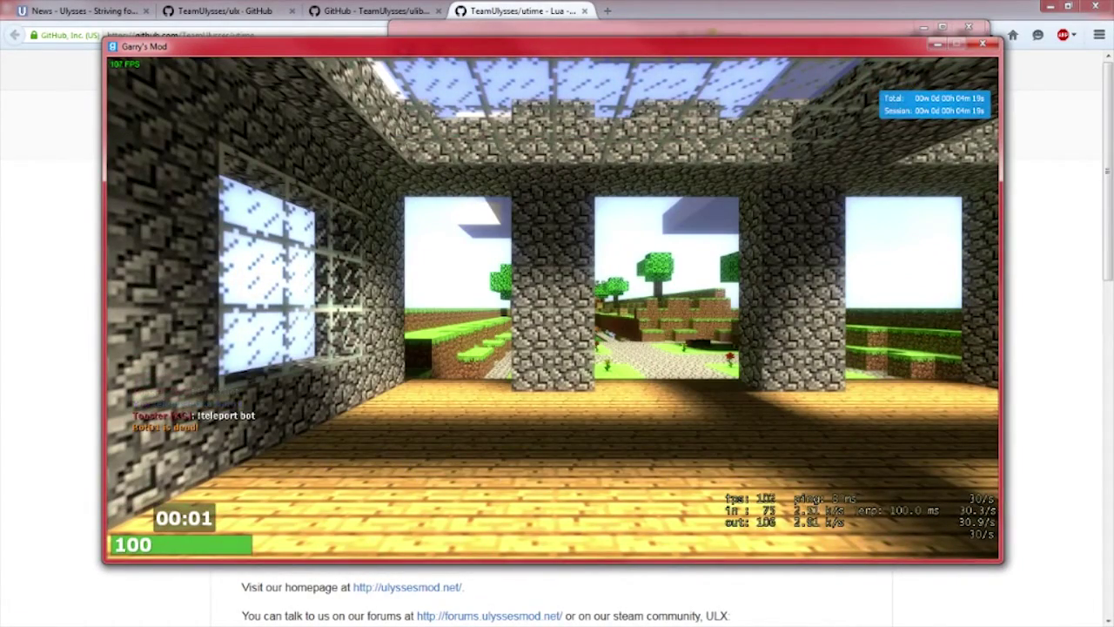
Teleport the bot to your own player in the new round by sending !teleport bot in the game chat
text(y)
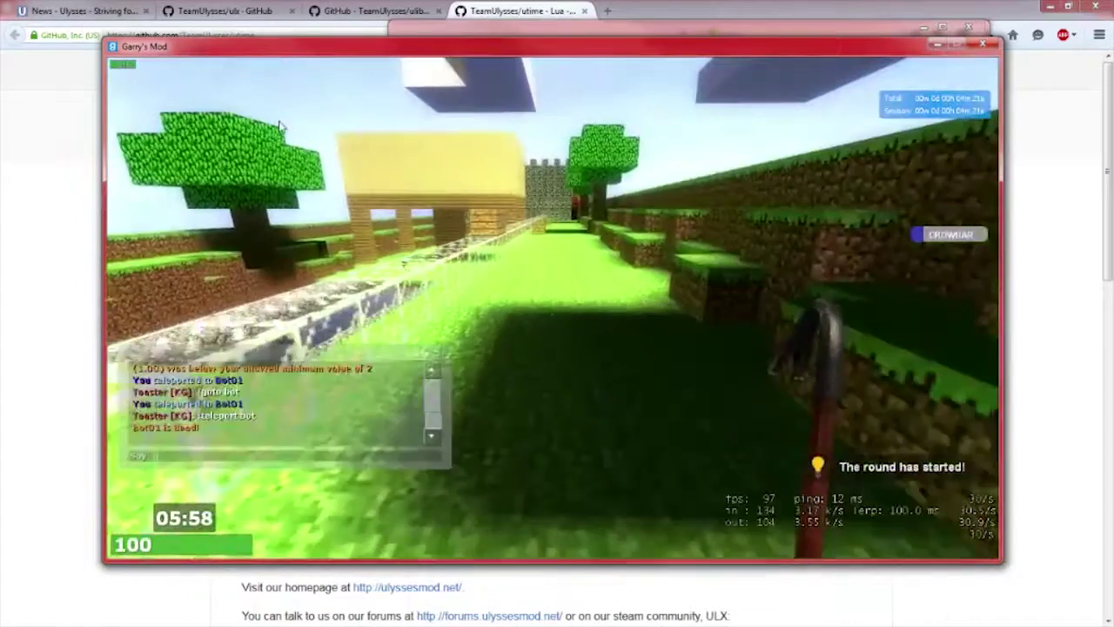
text(!teleport)
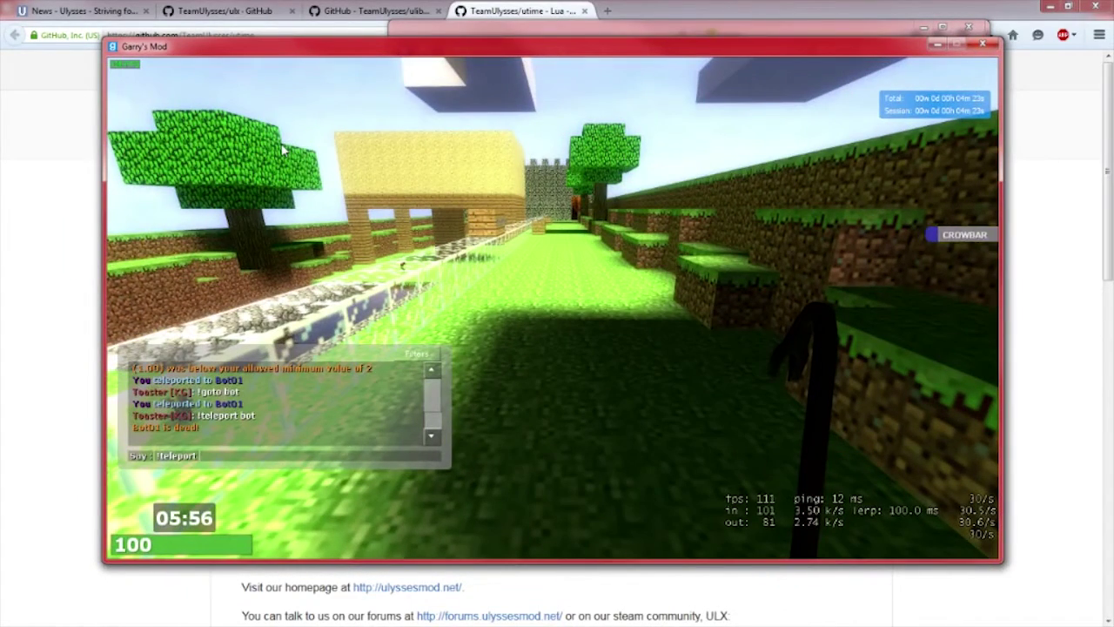
text( bot)
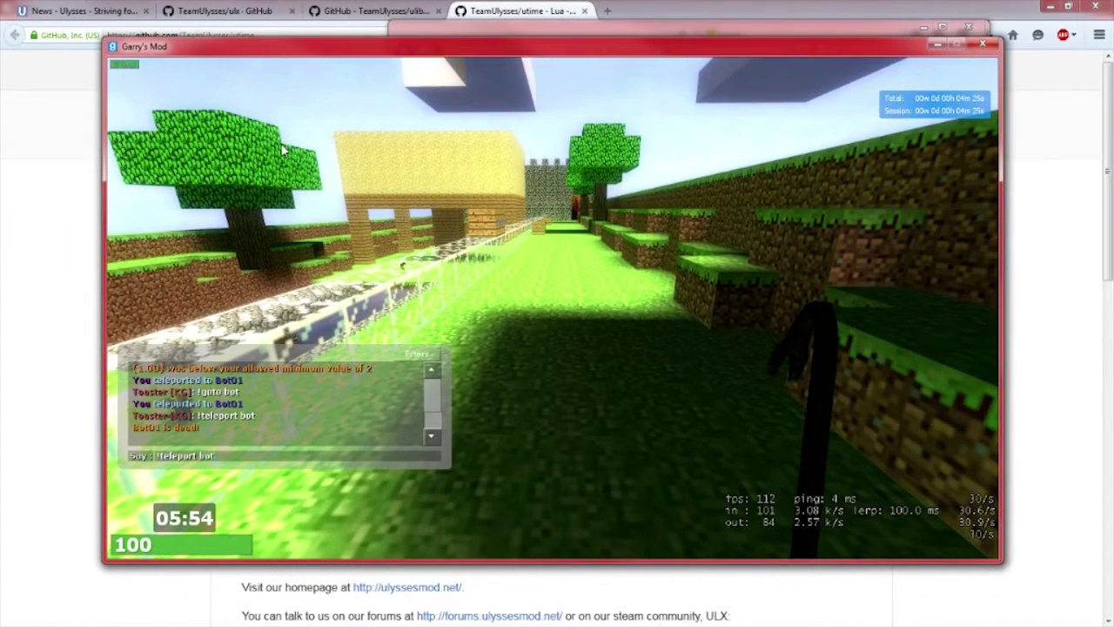
key(Return)
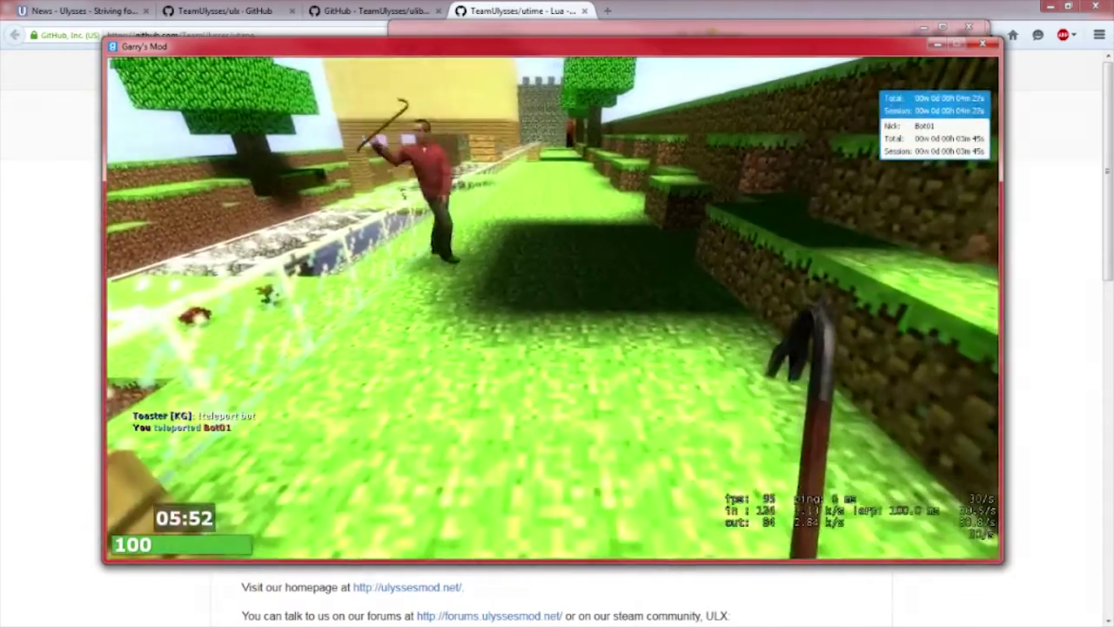
key(1)
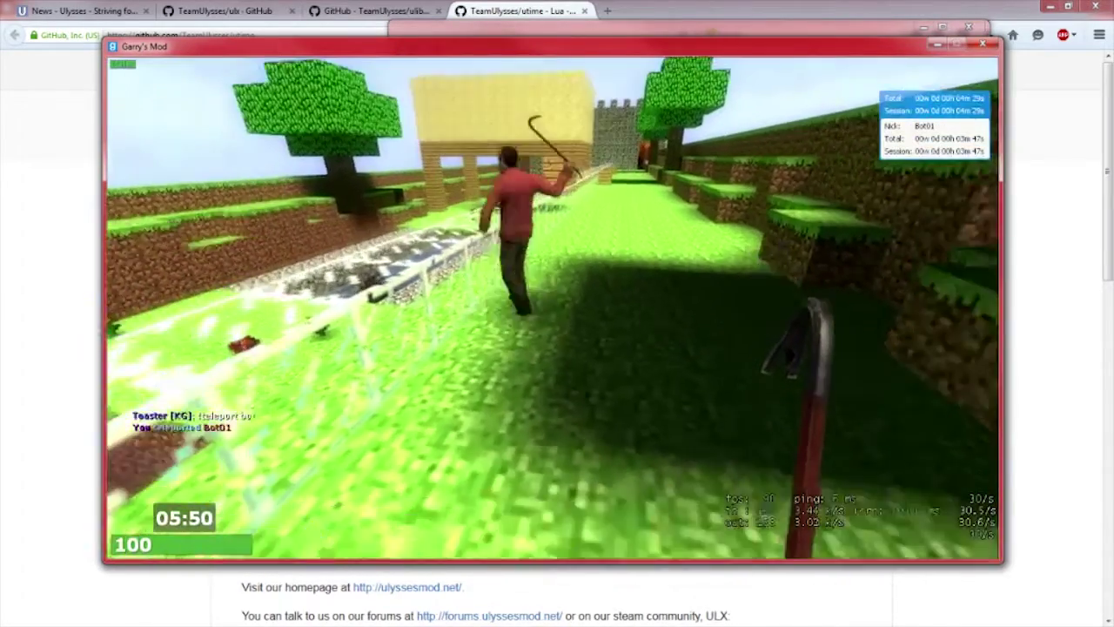
Look through the commands of the Fun category in the ULX menu, and close the menu
key(s)
key(d)
key(F4)
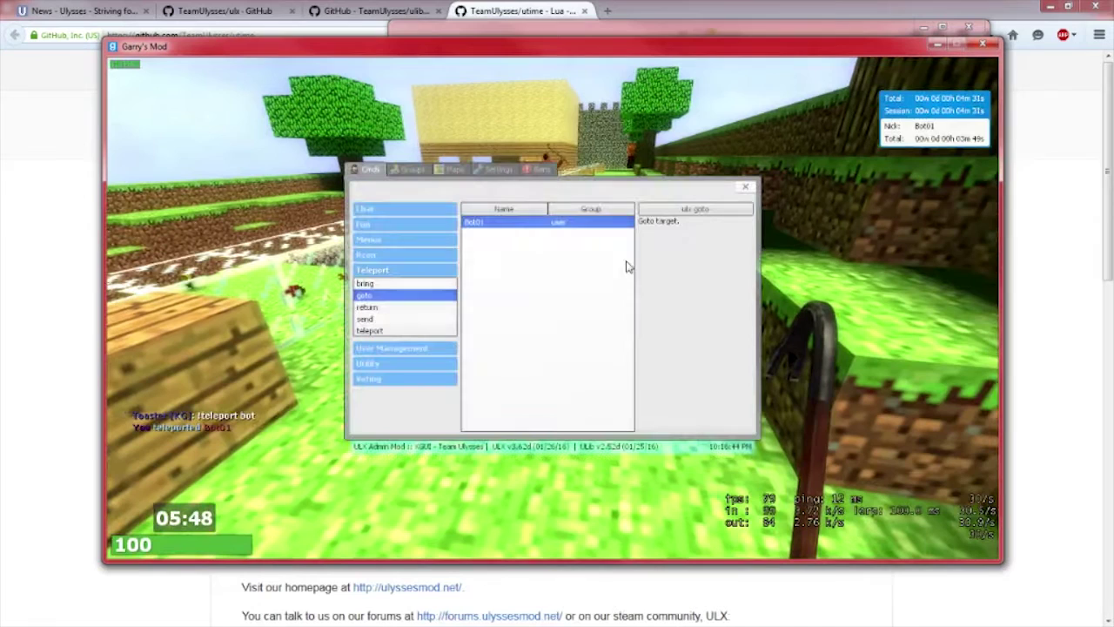
click(396, 225)
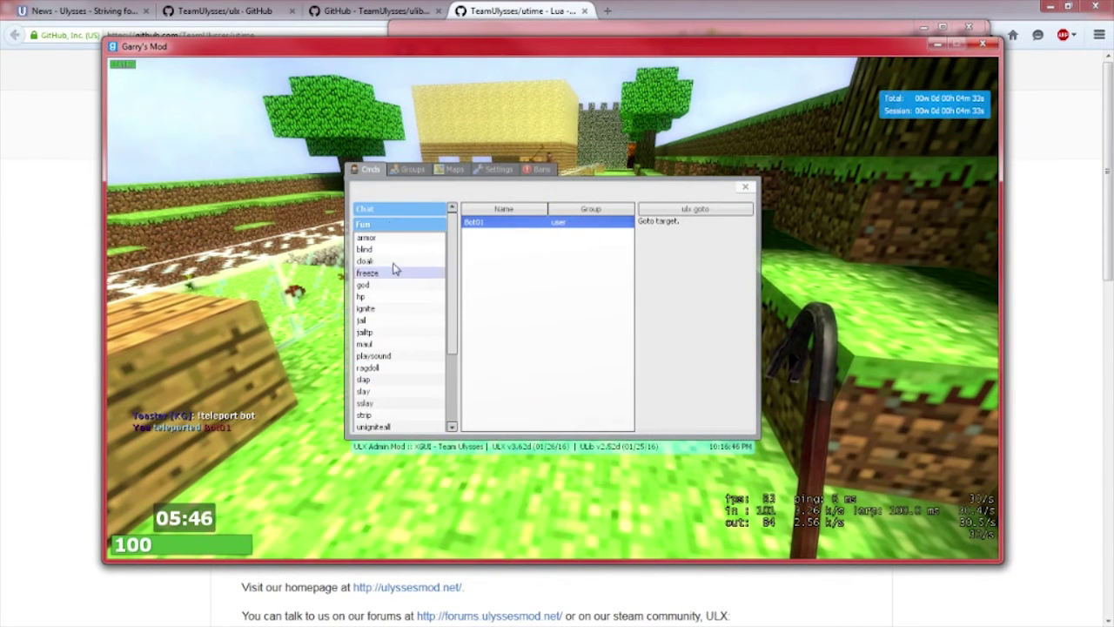
scroll(401, 332, down, 5)
click(745, 187)
Set your own player's armor to 100 with the !armor command in the game chat
key(y)
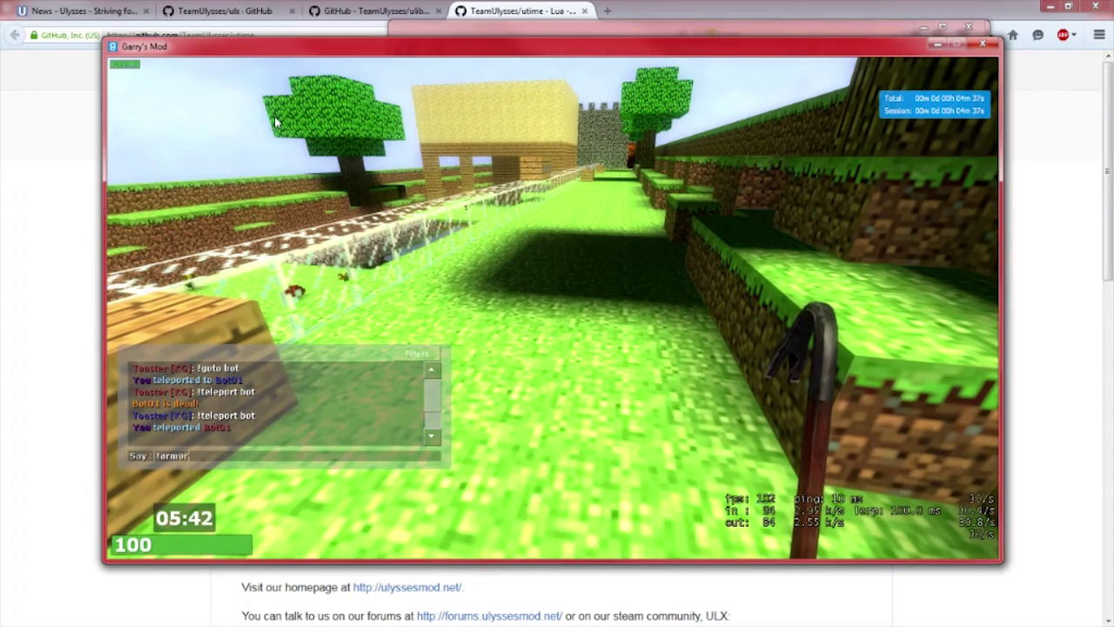
text(!armor toast 100)
key(Return)
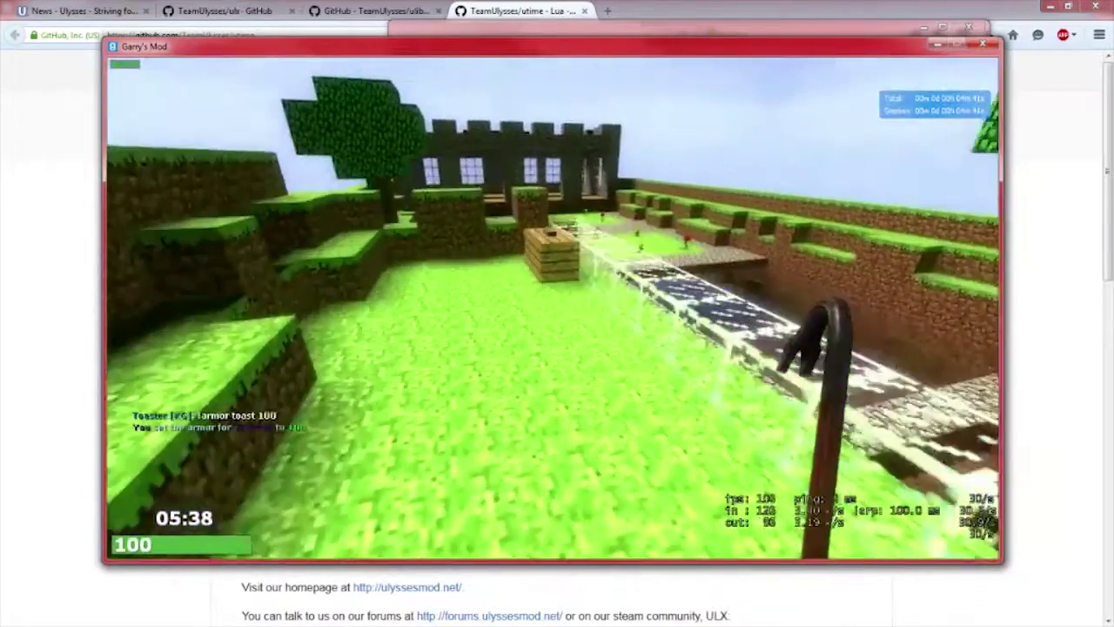
Set your own player's health to 555 with the !hp command in the game chat
text(y!hp)
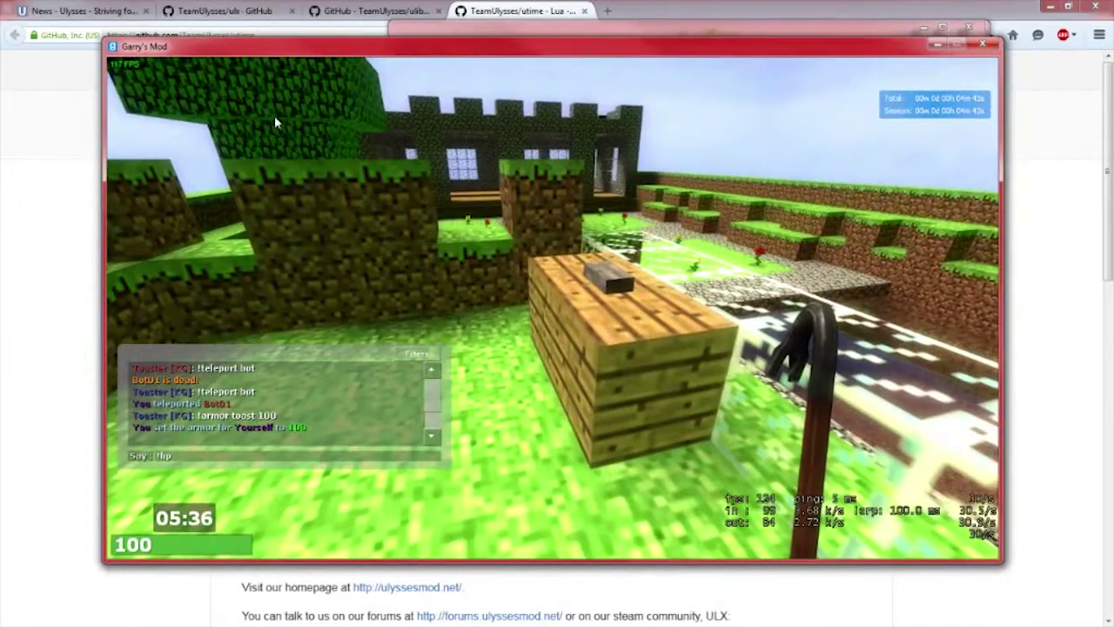
text( toast 55)
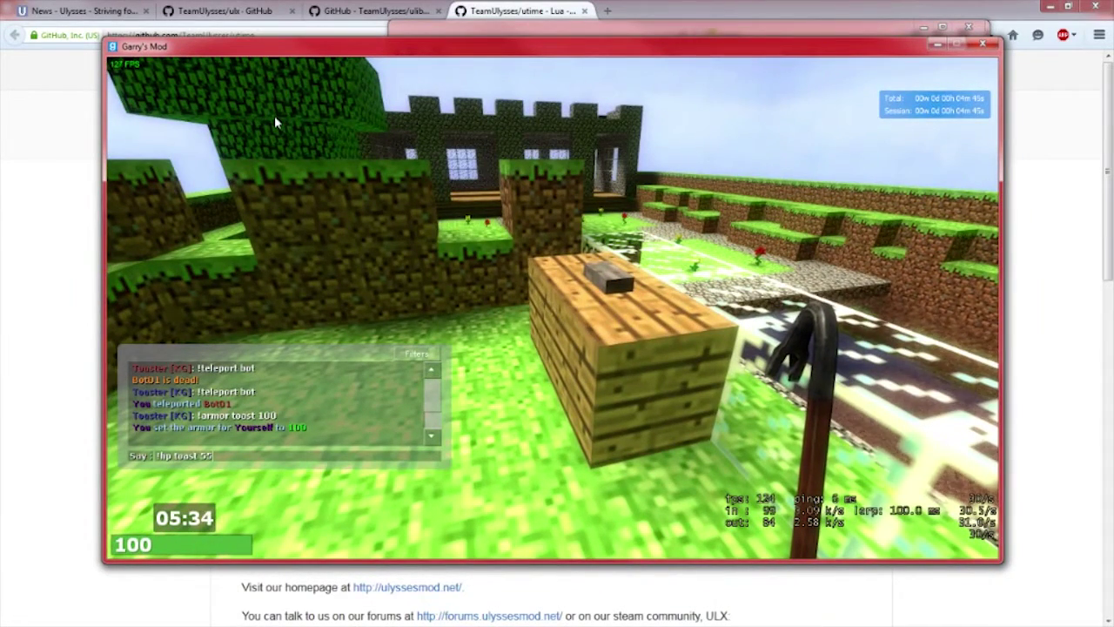
text(5)
key(Return)
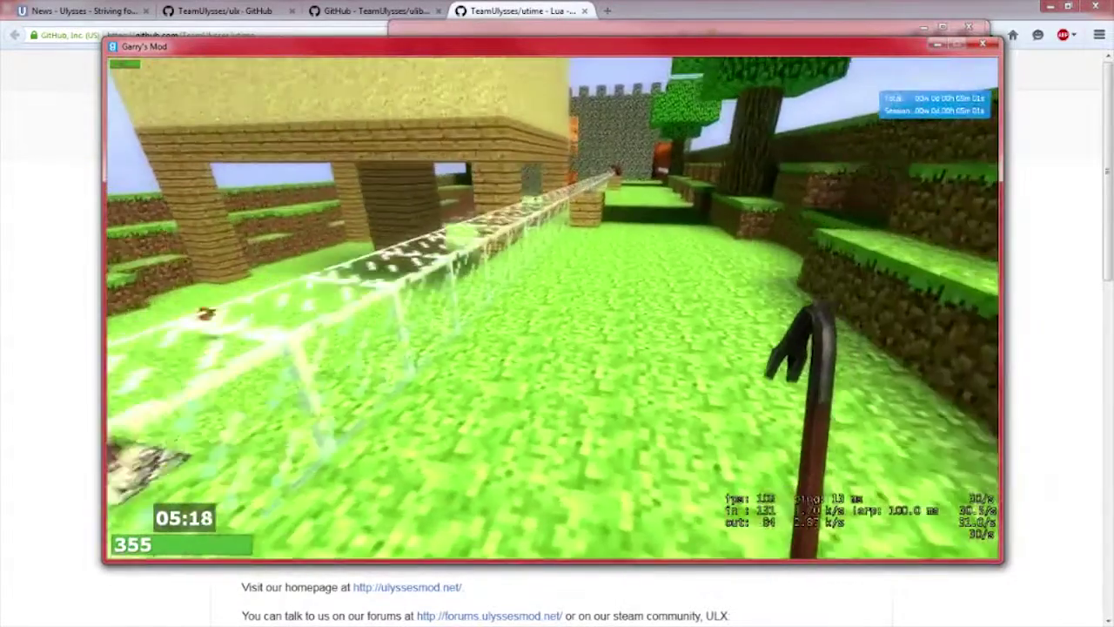
Browse the list of server maps in the ULX menu
key(y)
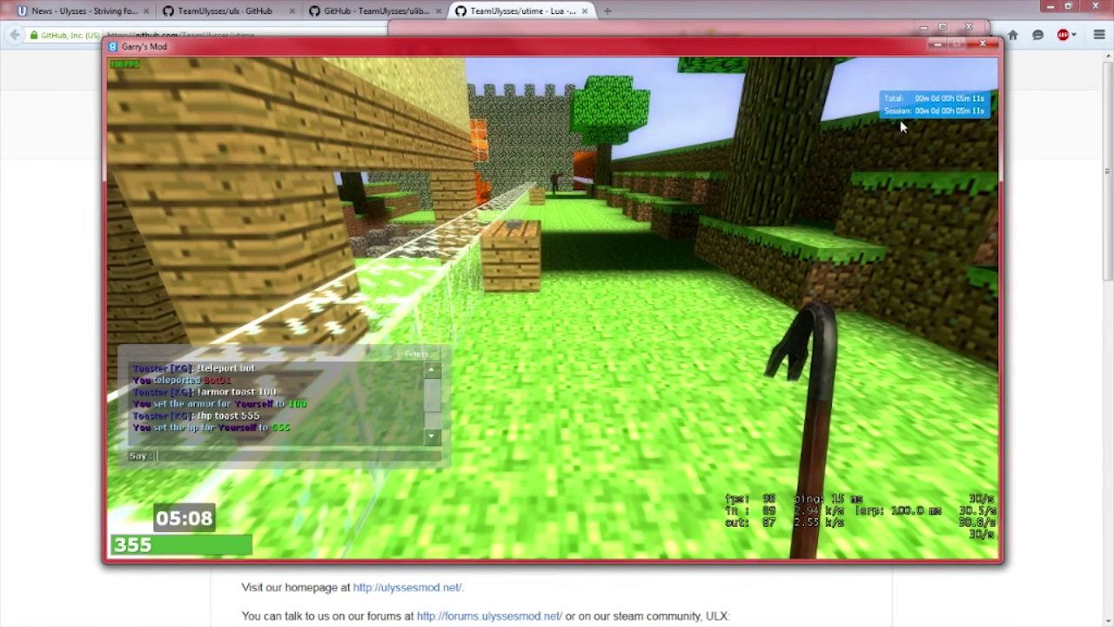
key(Return)
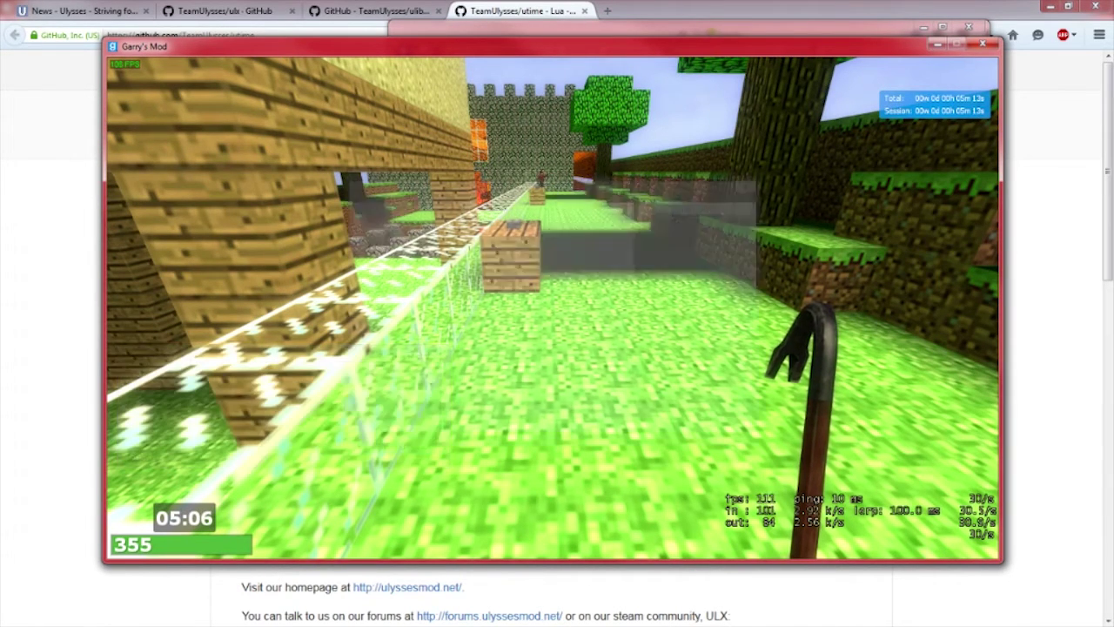
click(418, 173)
click(453, 169)
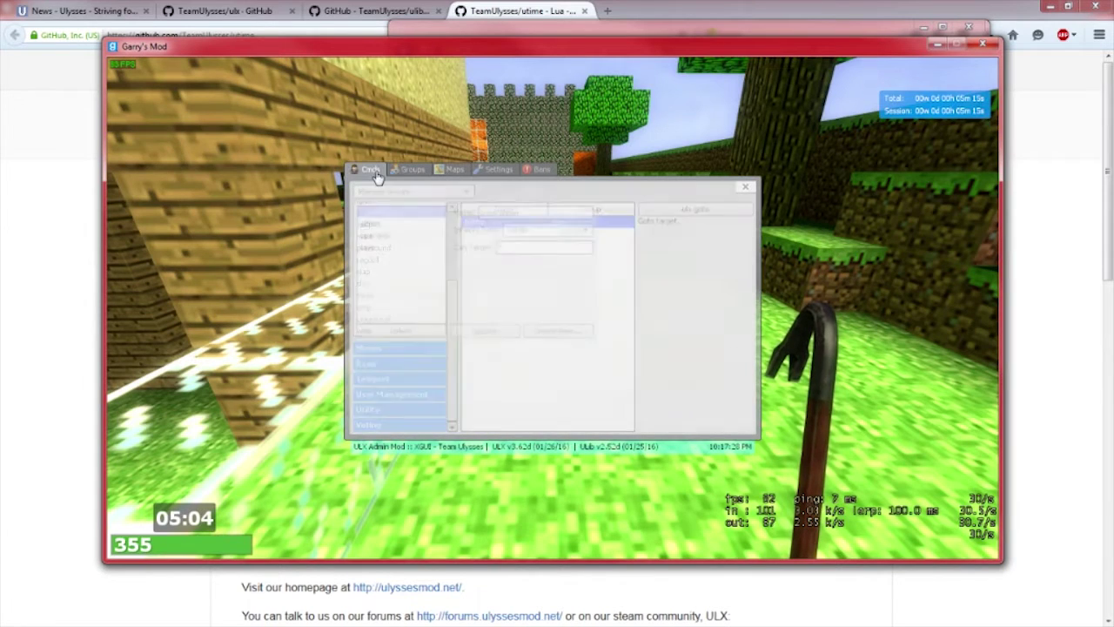
scroll(409, 367, down, 10)
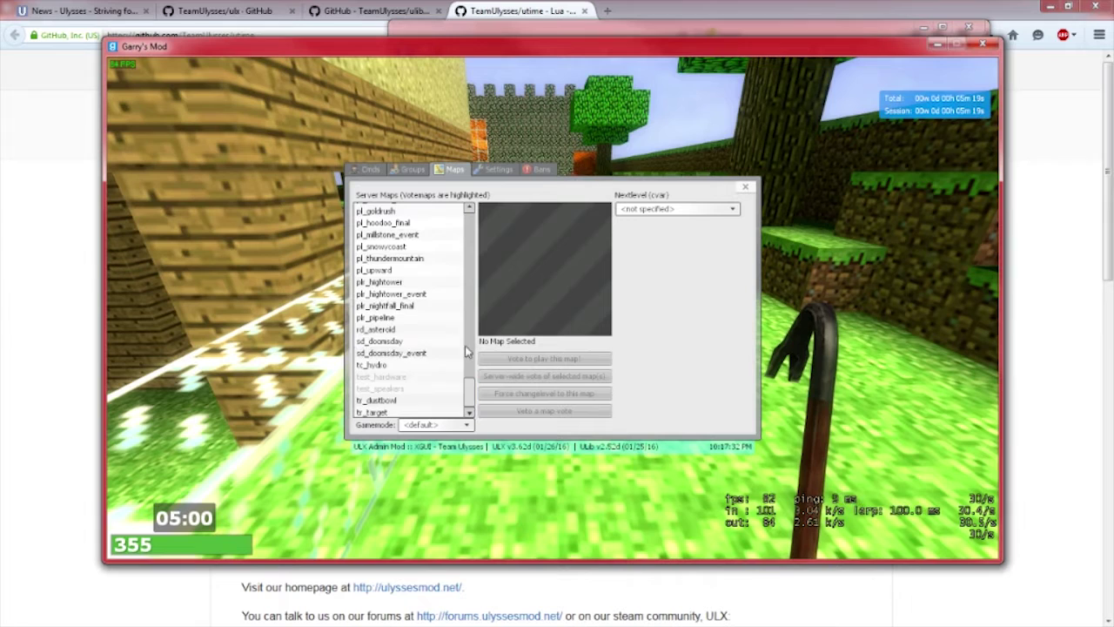
scroll(404, 351, up, 4)
scroll(437, 352, down, 3)
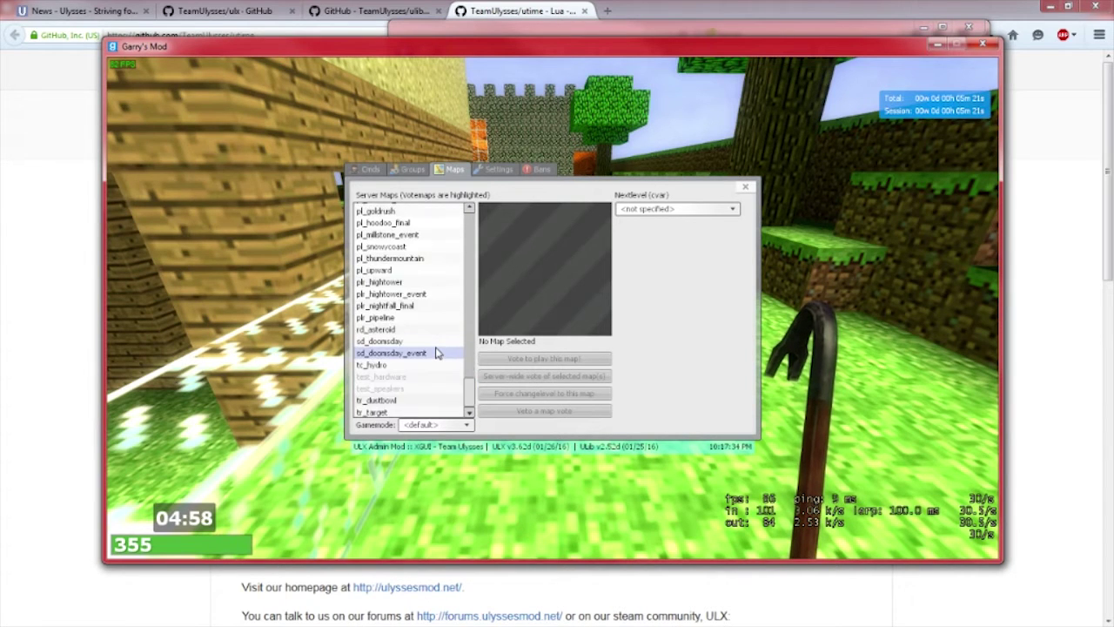
scroll(438, 353, up, 10)
scroll(436, 353, down, 3)
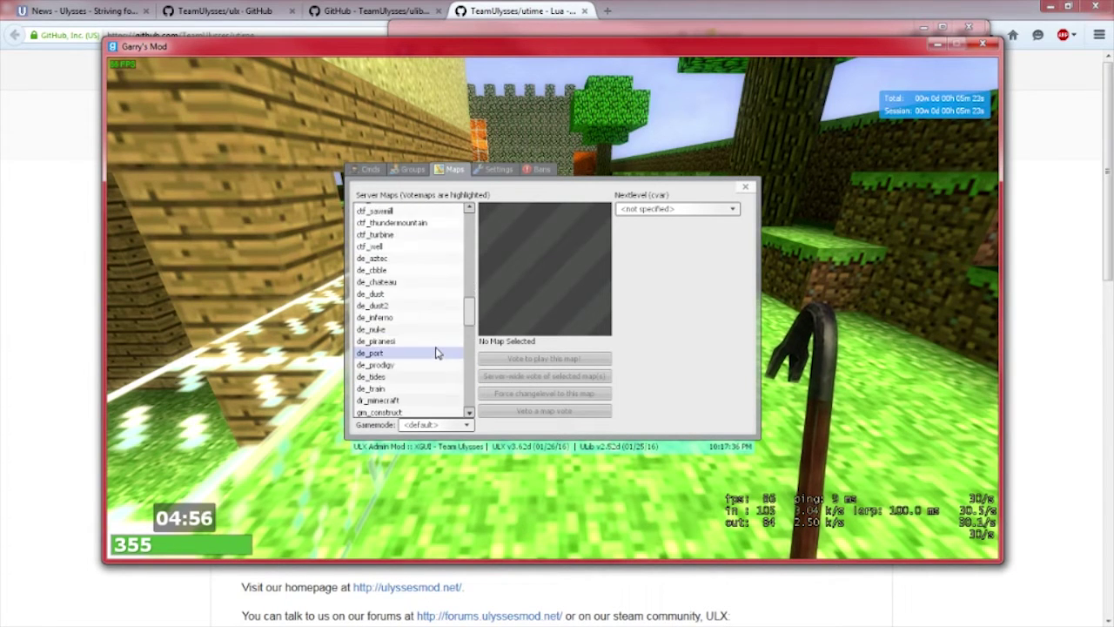
Select the dr_minecraft map, view the available gamemodes for it, and close the ULX menu
click(418, 367)
click(437, 426)
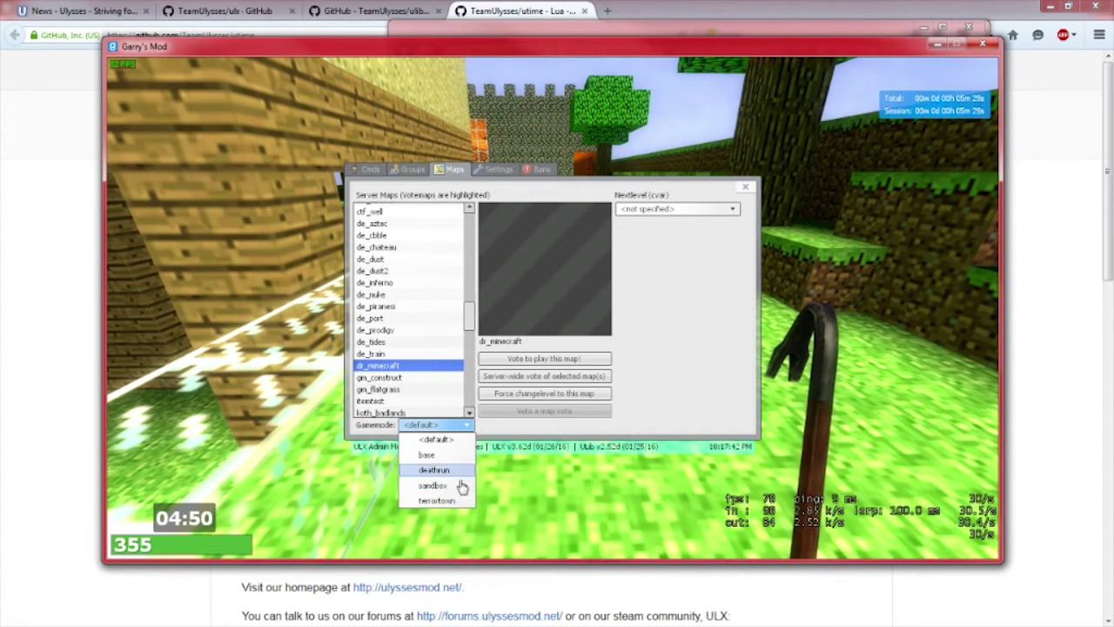
click(747, 188)
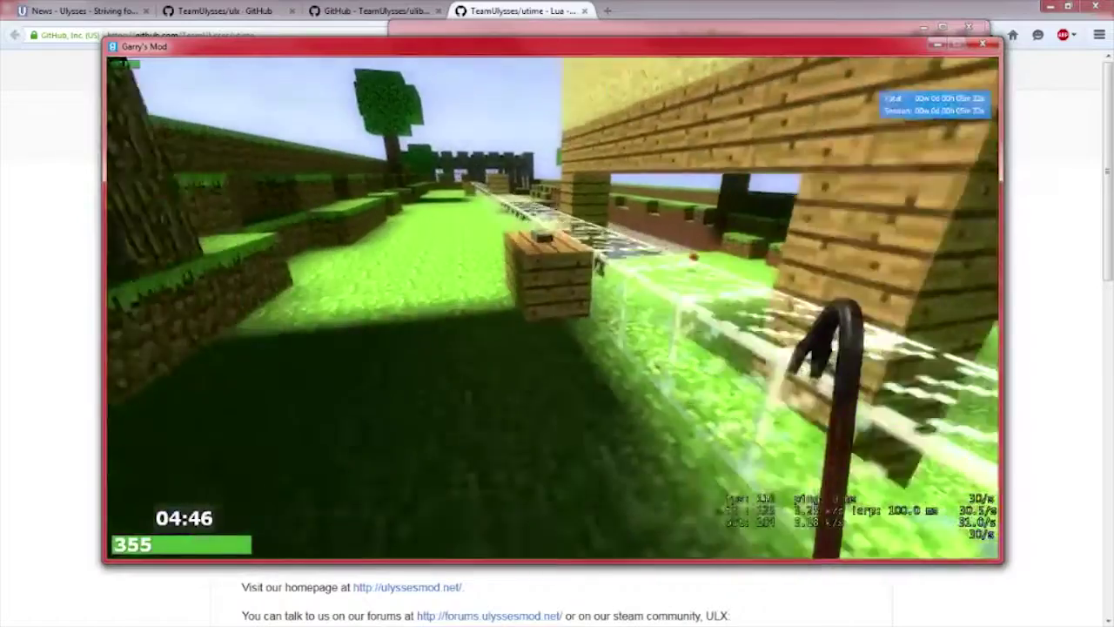
Run through the deathrun course past the water, the wooden house and the stone pillars into the lava hall
key(w)
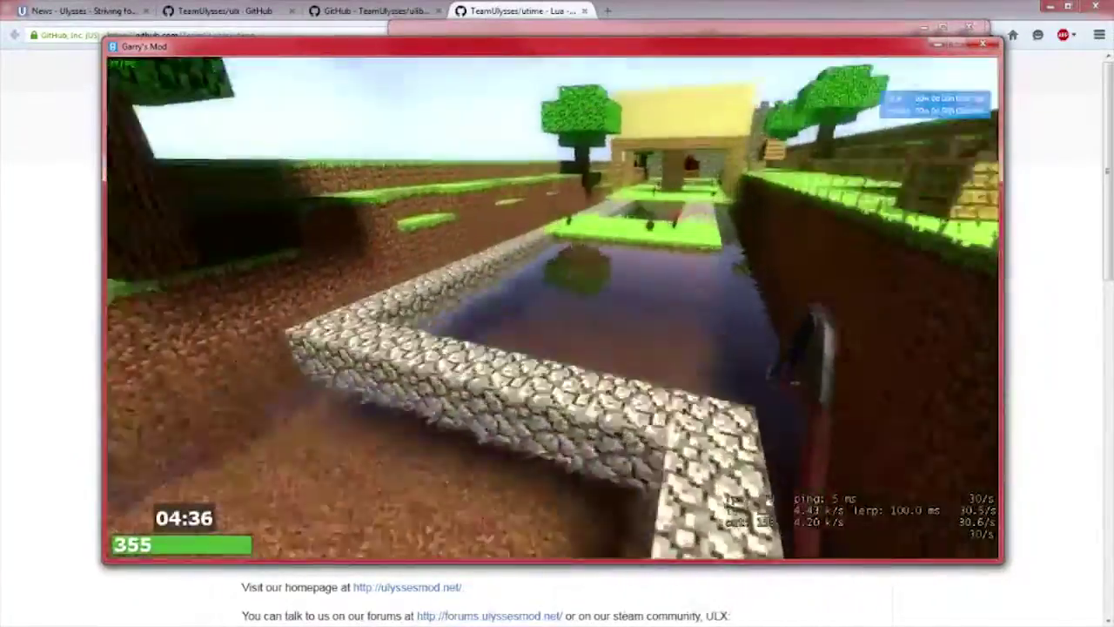
key(w)
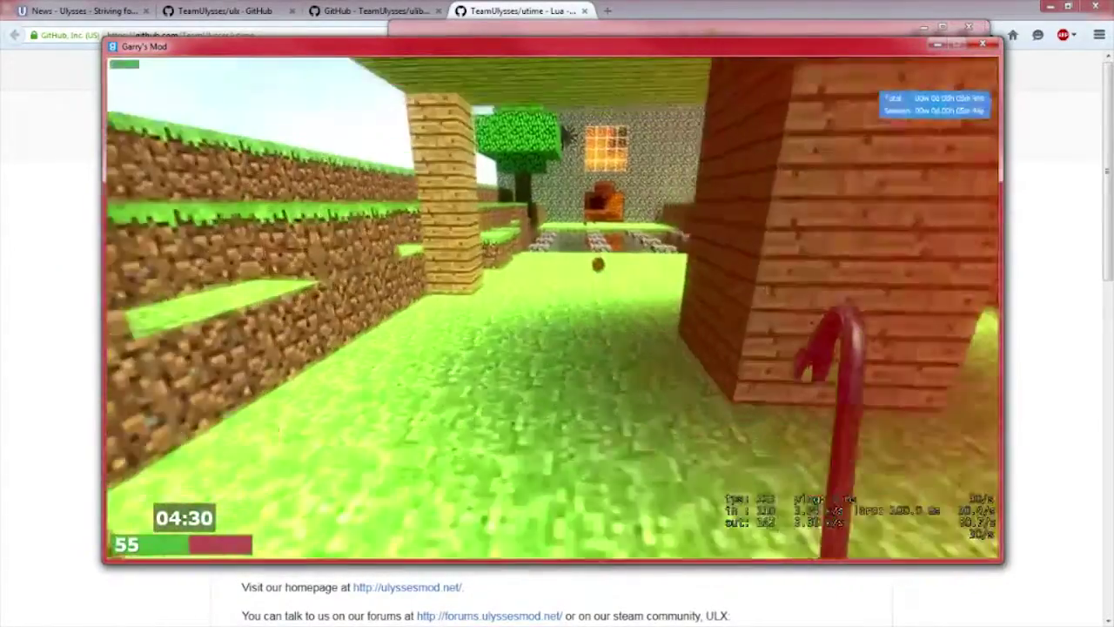
key(w)
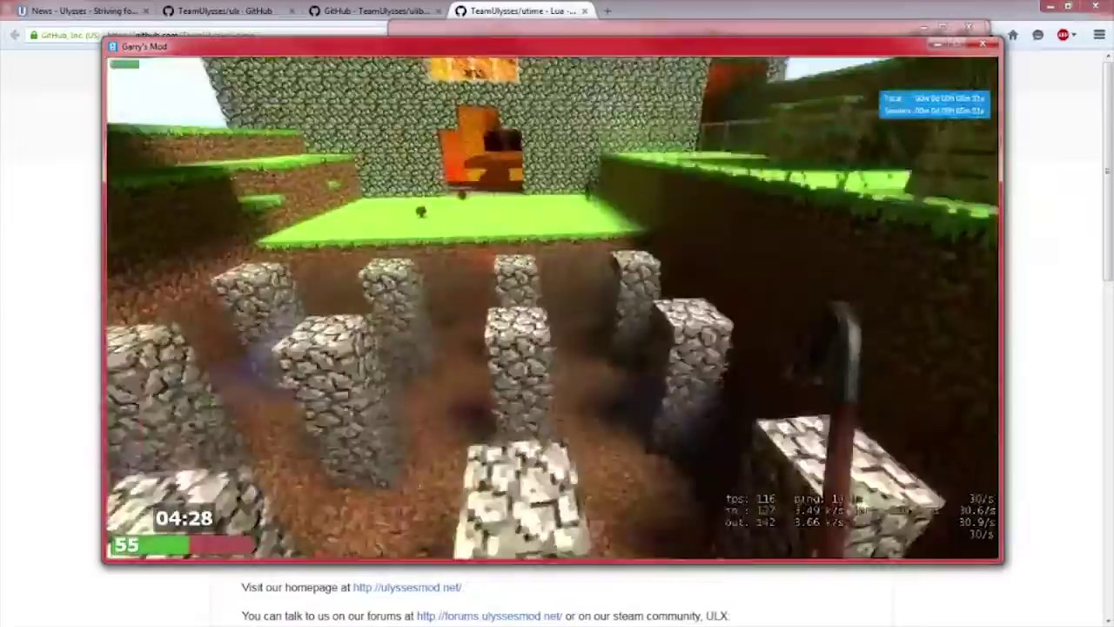
key(w)
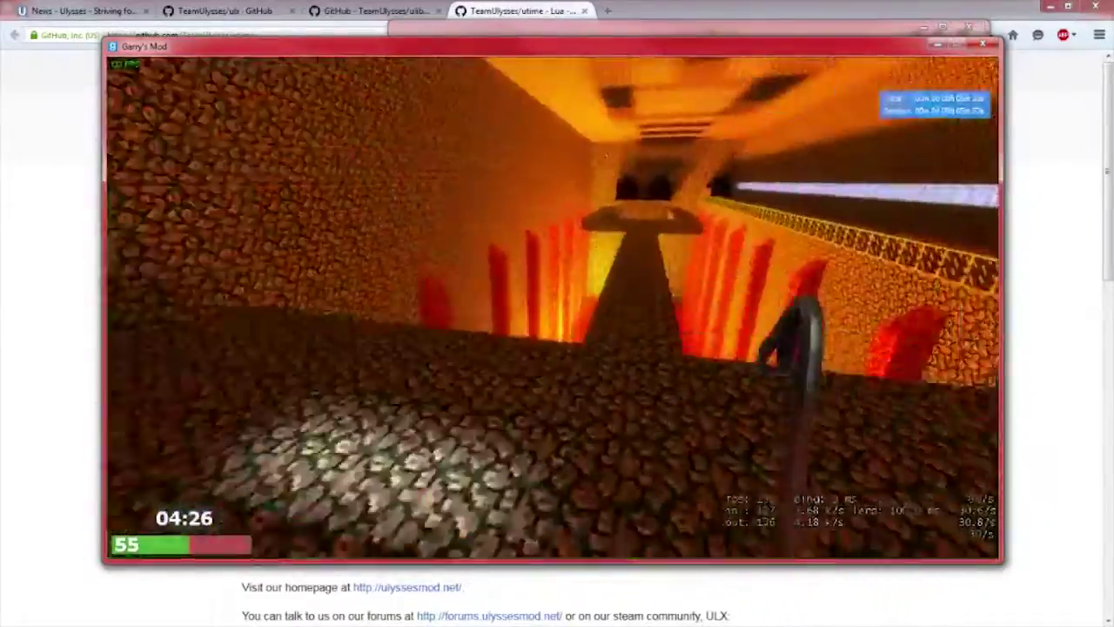
key(w)
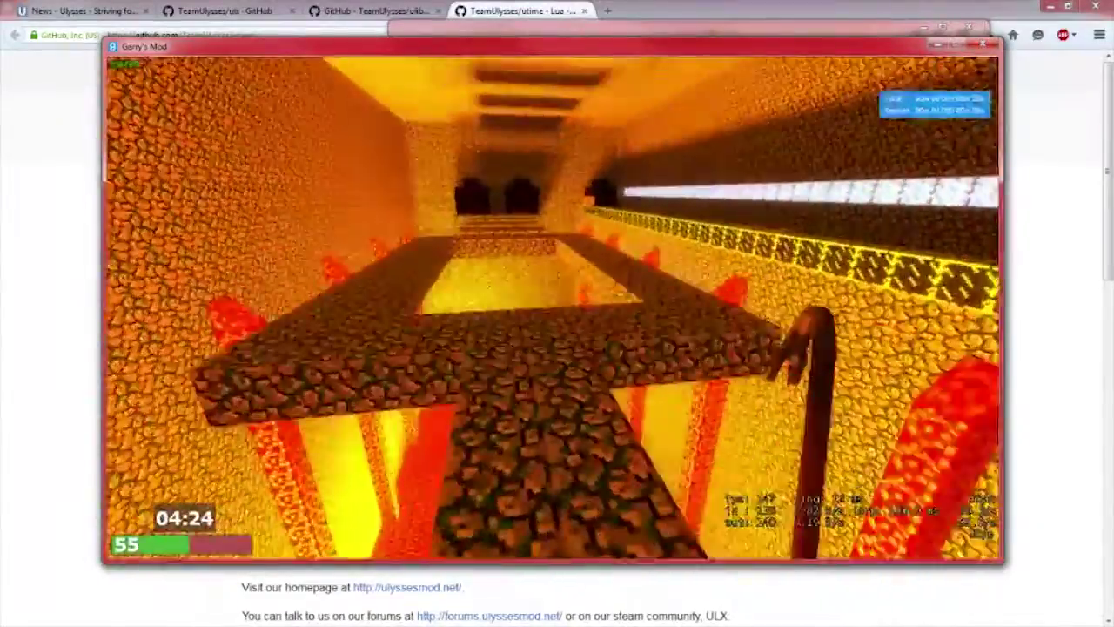
key(w)
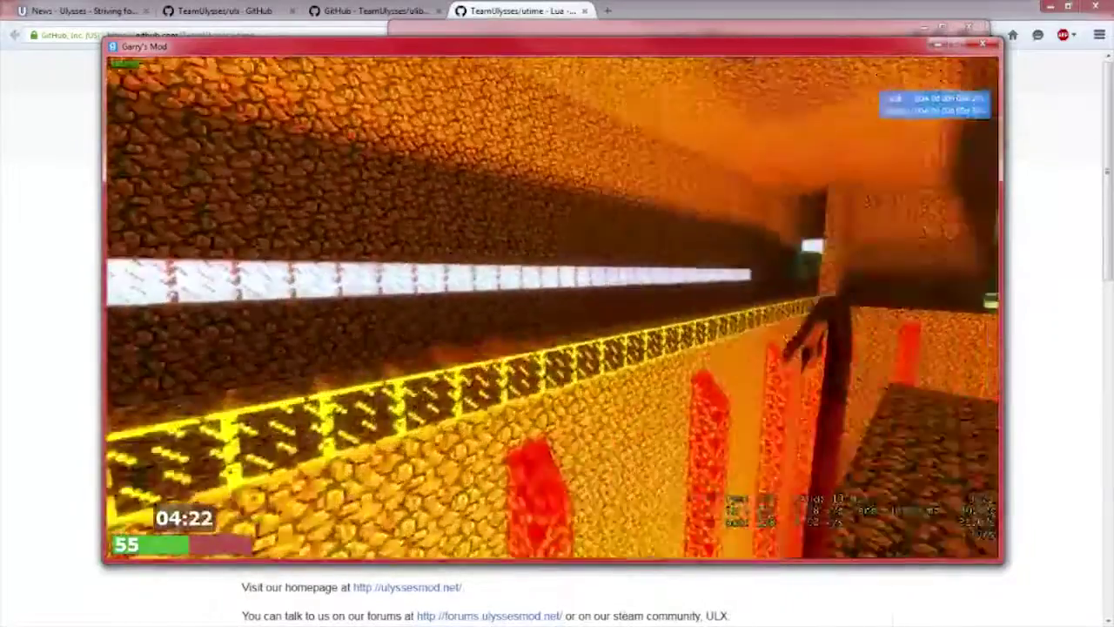
key(w)
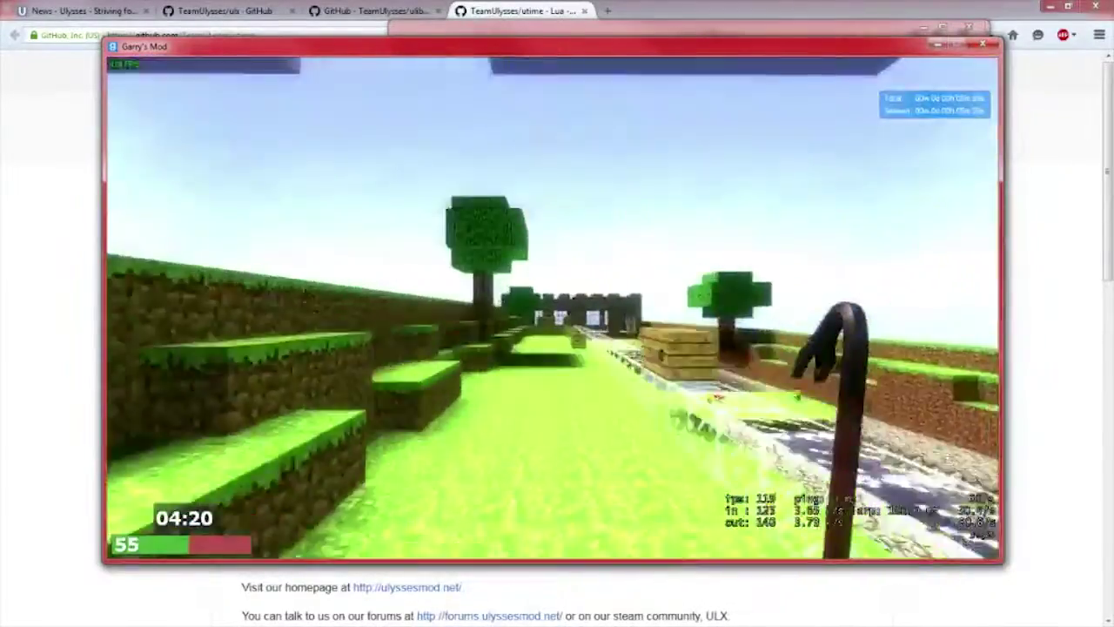
Teleport to the bot by sending !goto bot in the game chat
key(Tab)
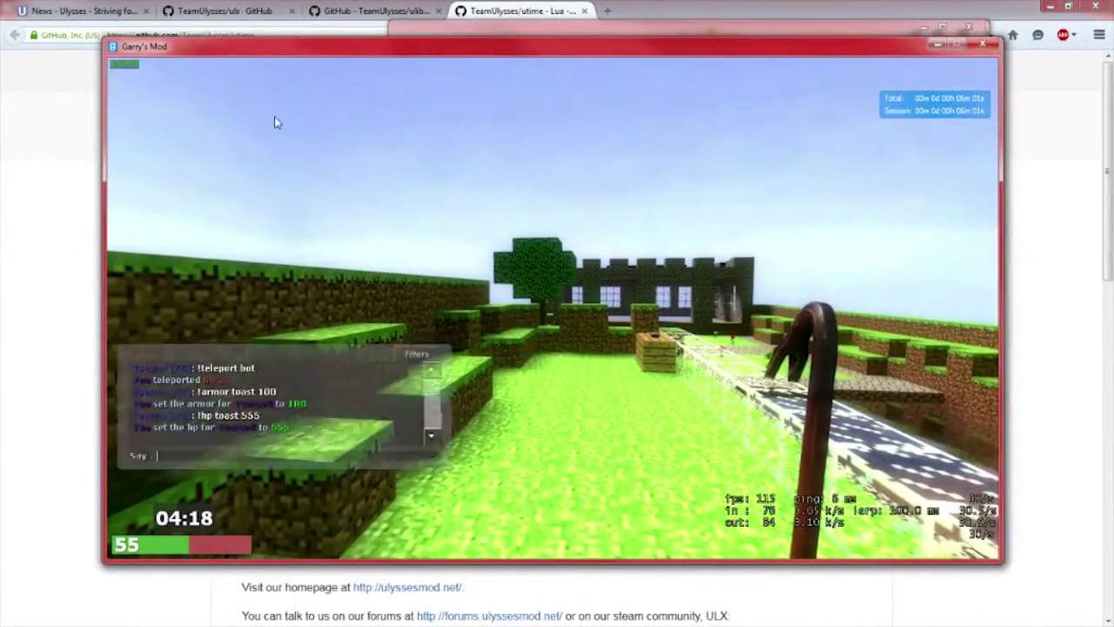
text(oto b)
key(Return)
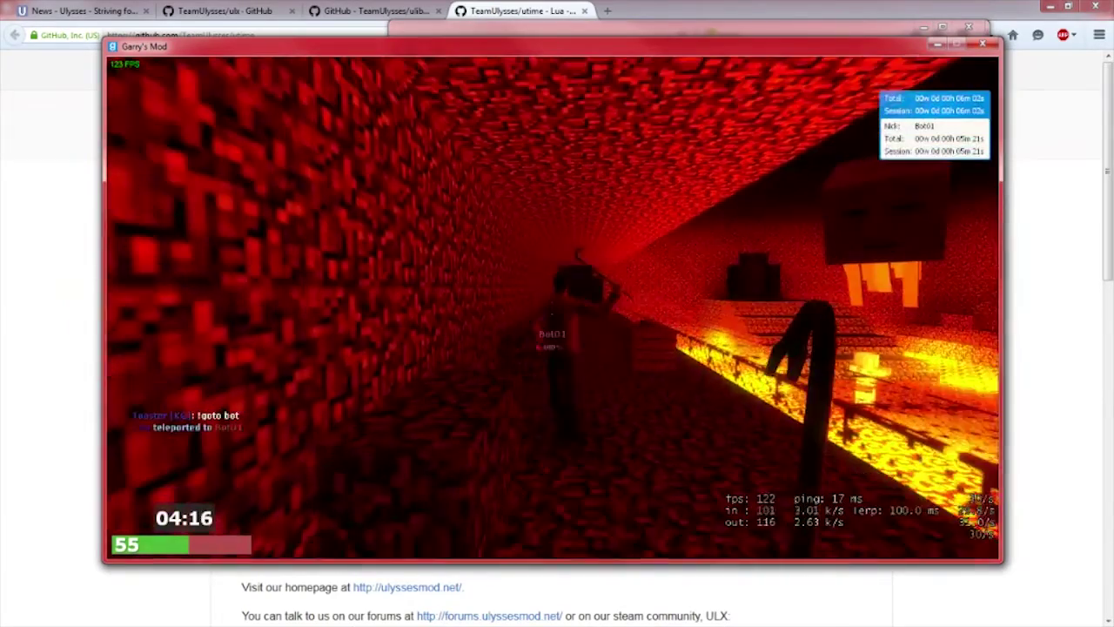
Move around the bot to view its playtime in the UTime display, and open the game chat
key(w)
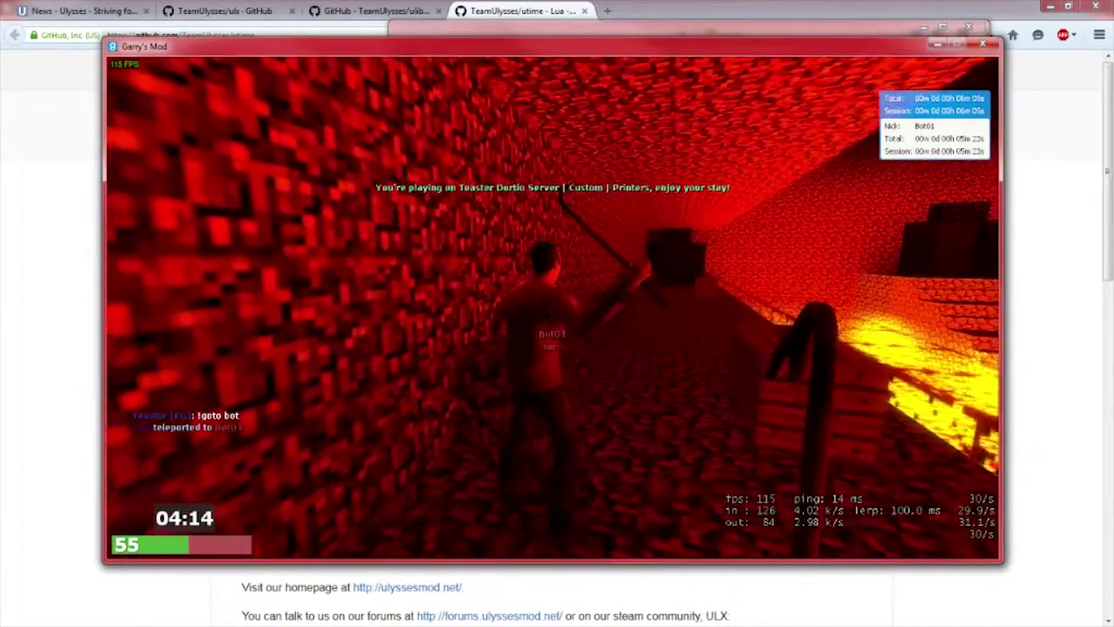
key(w)
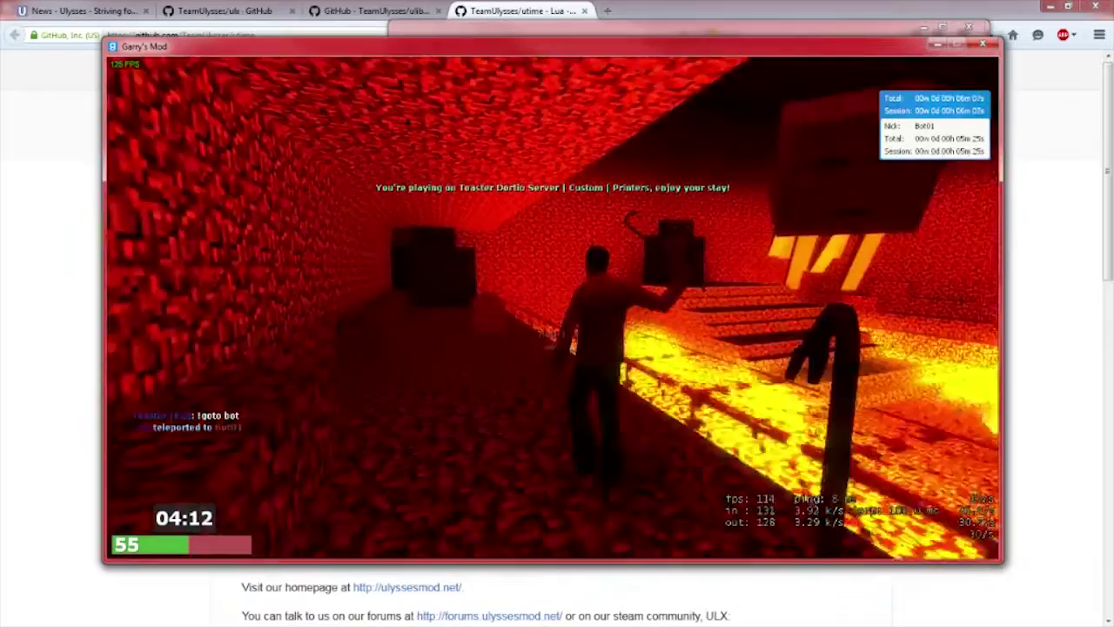
key(w)
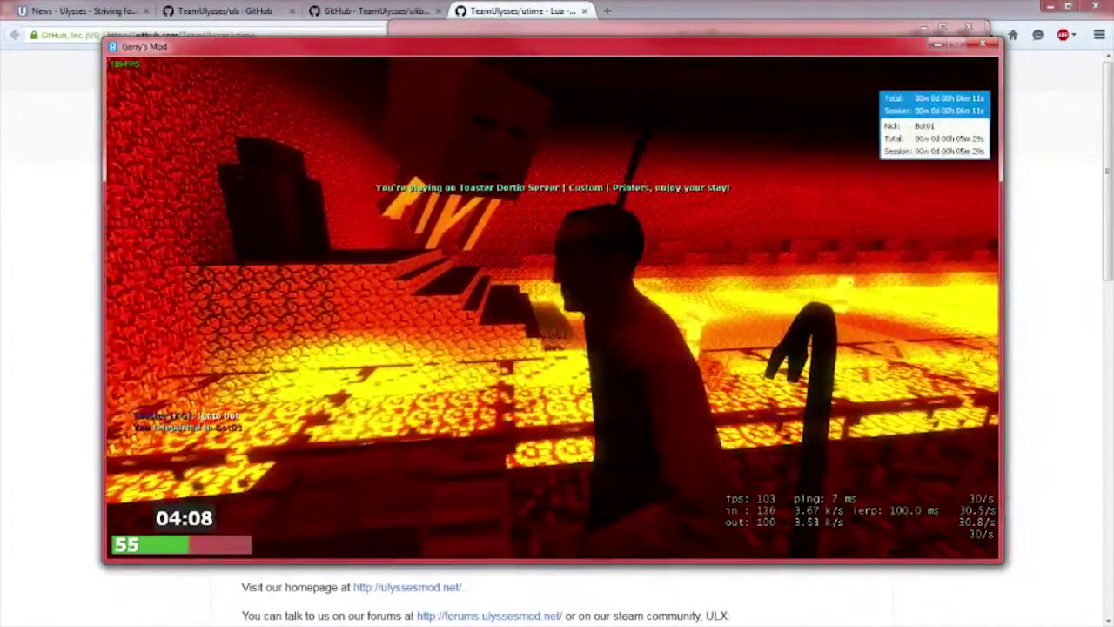
key(y)
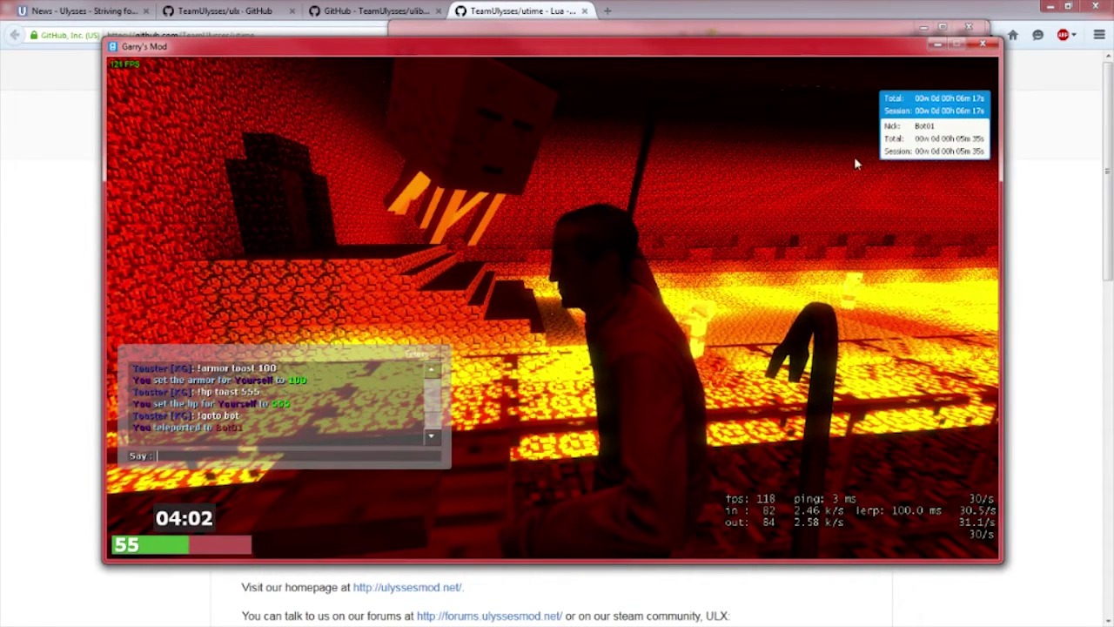
Examine the bot's nickname, total time and session time in the UTime display, and close the game chat
key(Escape)
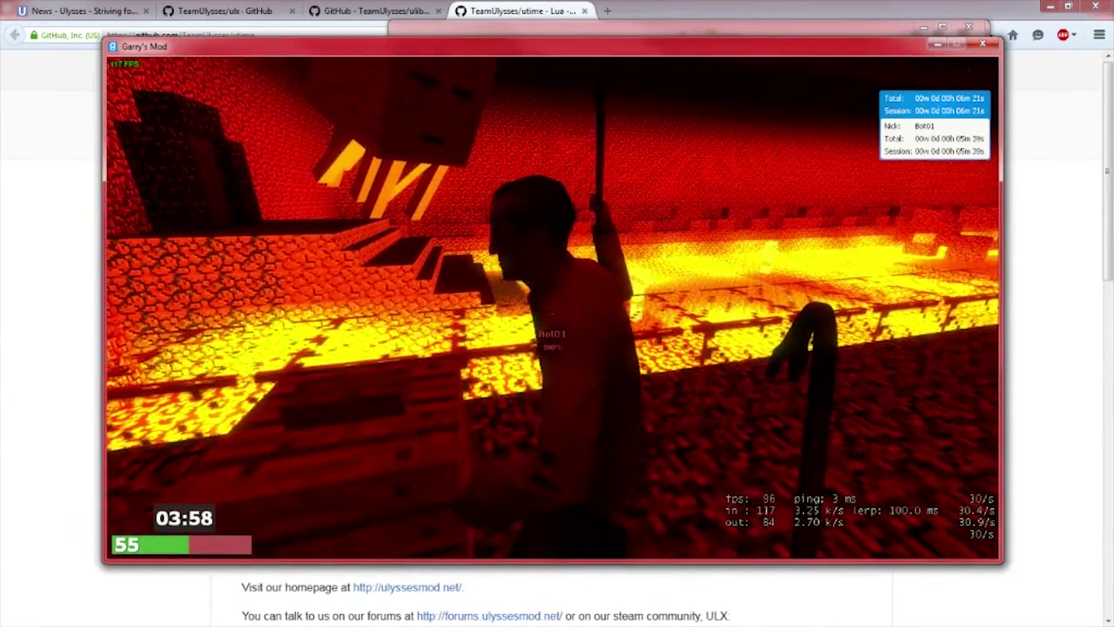
key(y)
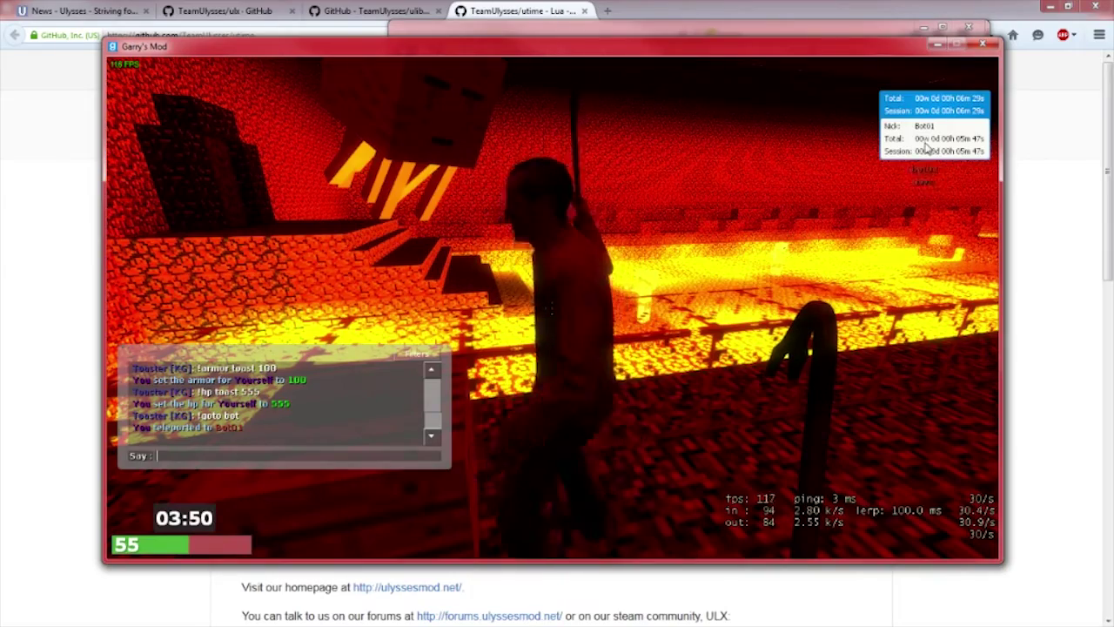
key(Escape)
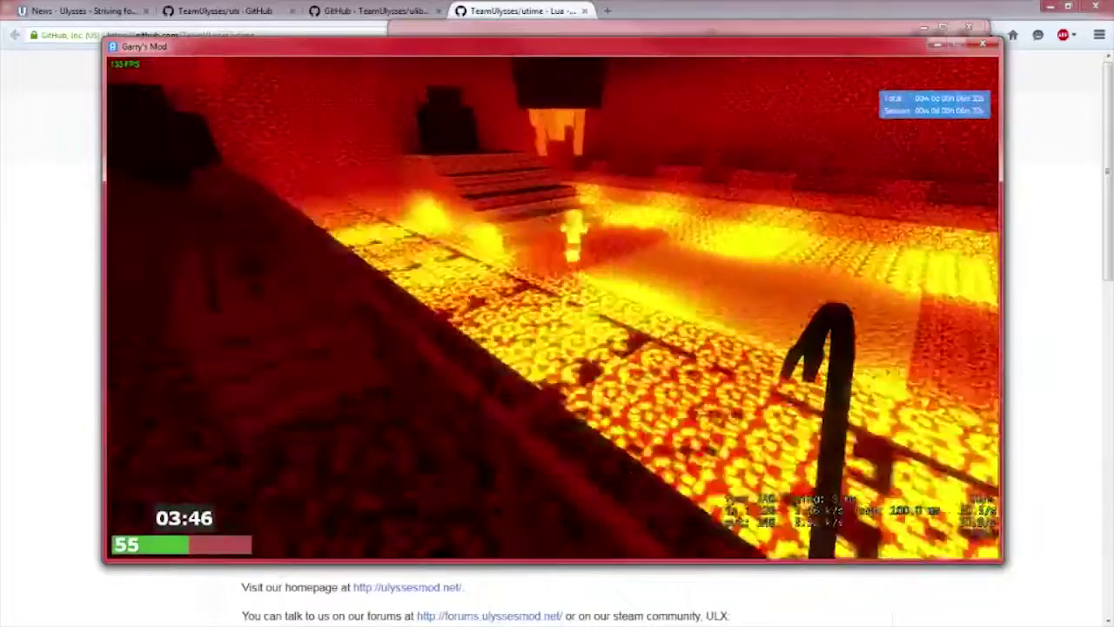
Run back along the lava hall walkway, through the dark portal and the stone corridor, and out over the grass to the water
key(w)
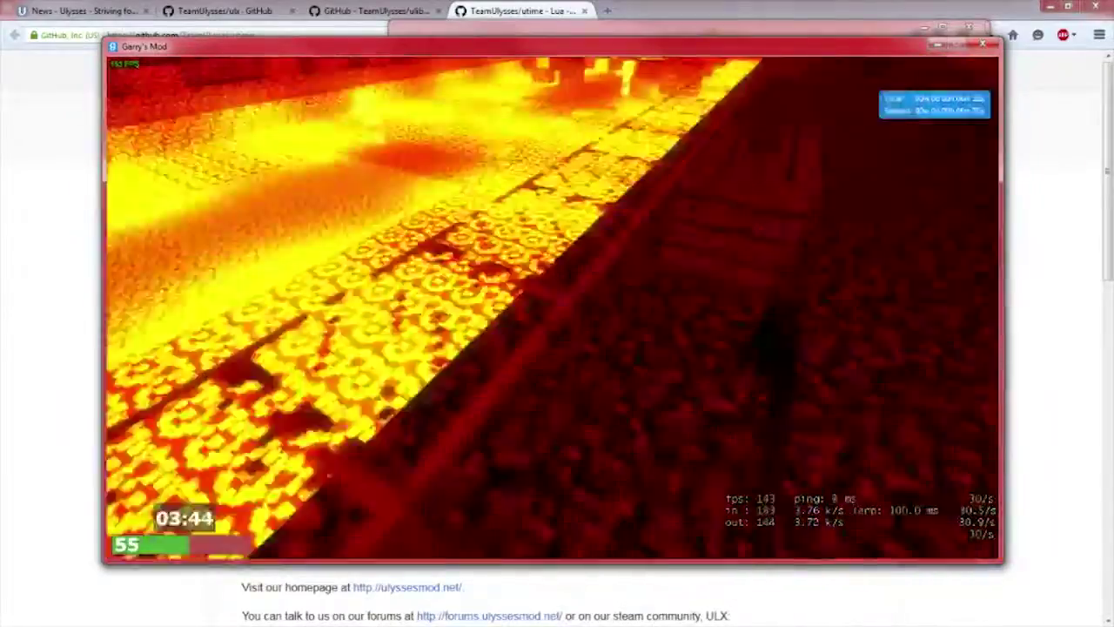
key(w)
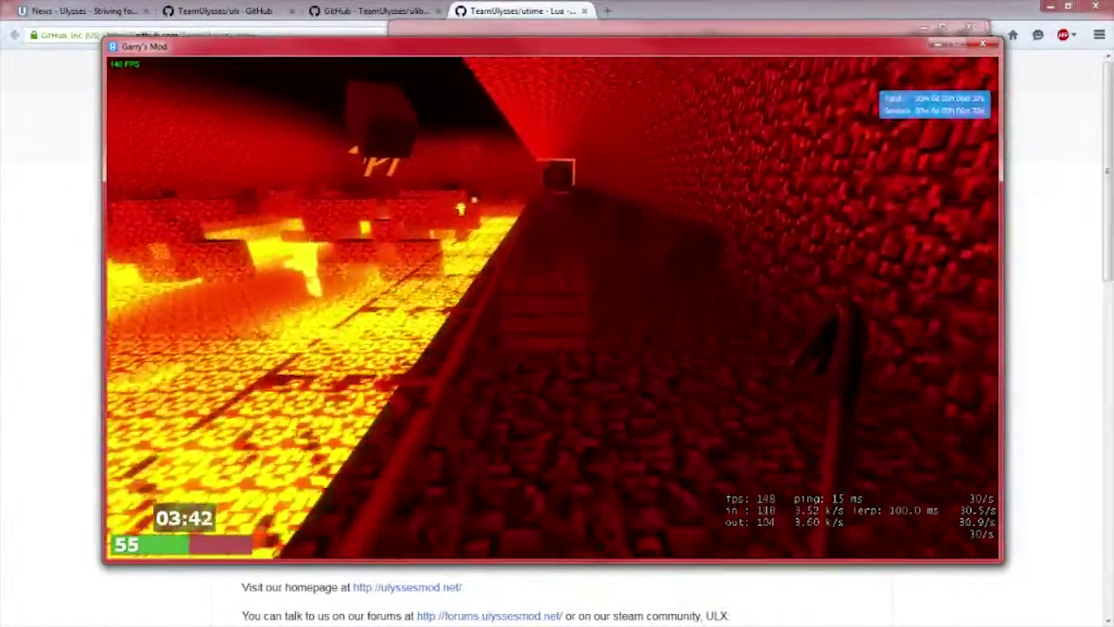
key(w)
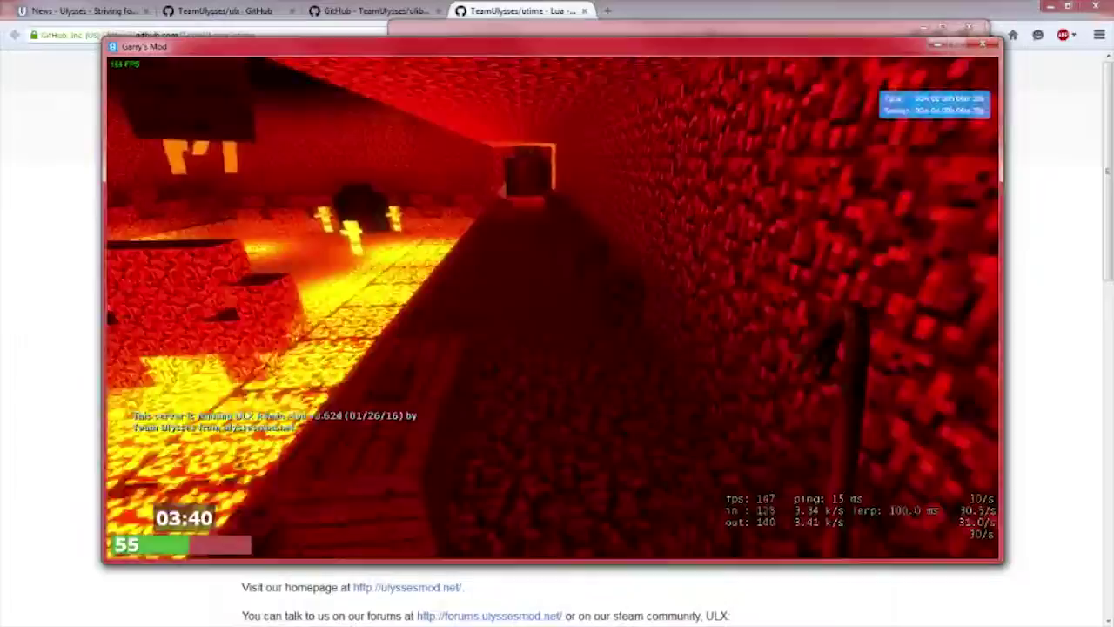
key(w)
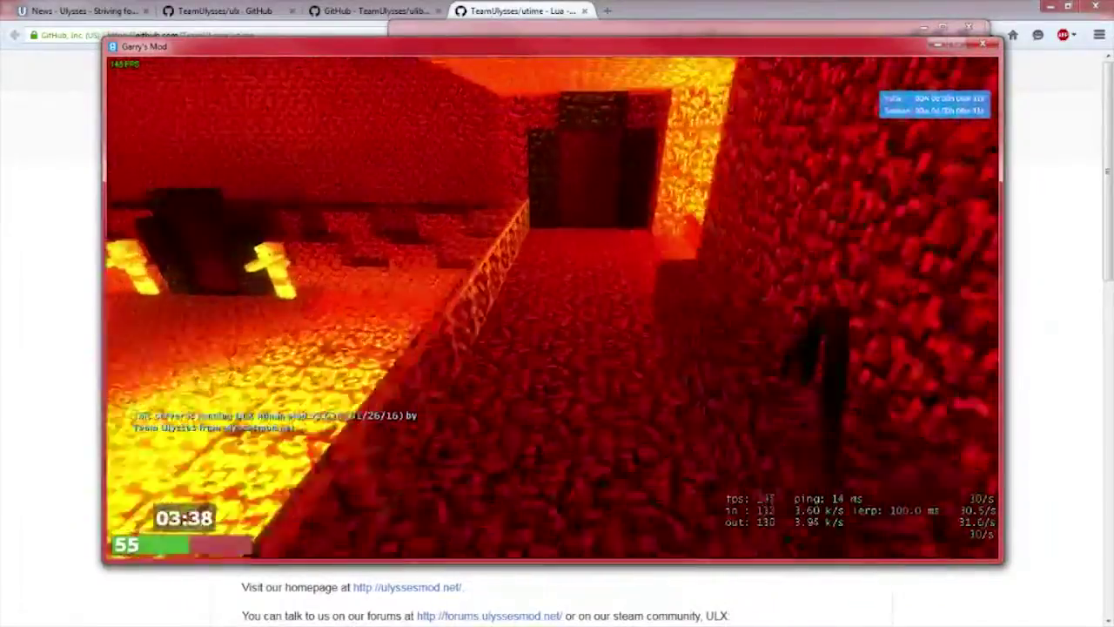
key(w)
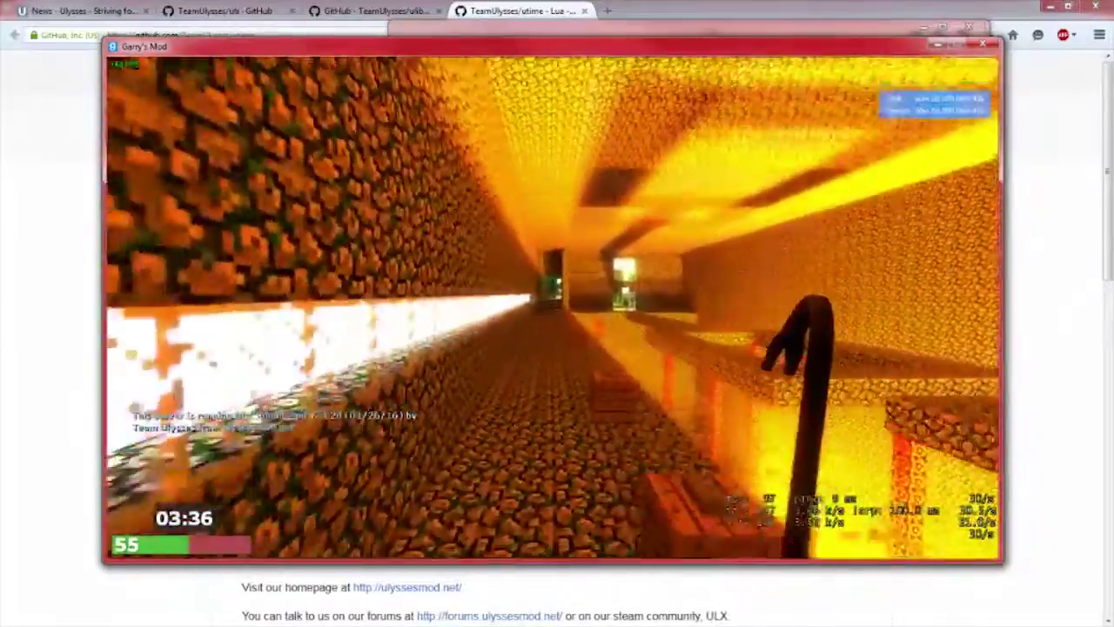
key(w)
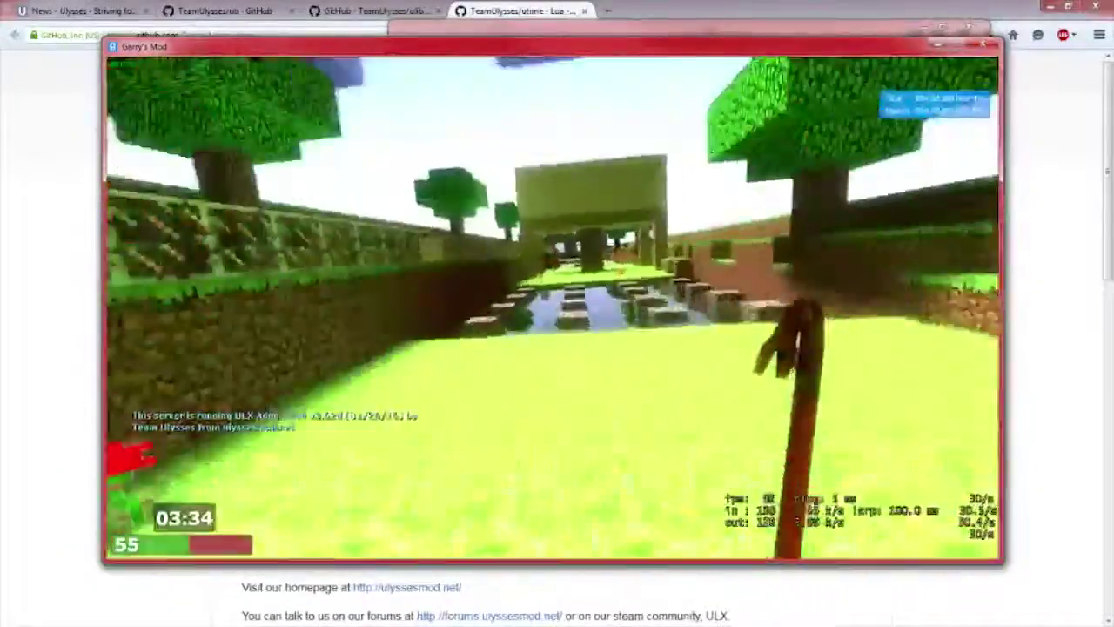
key(w)
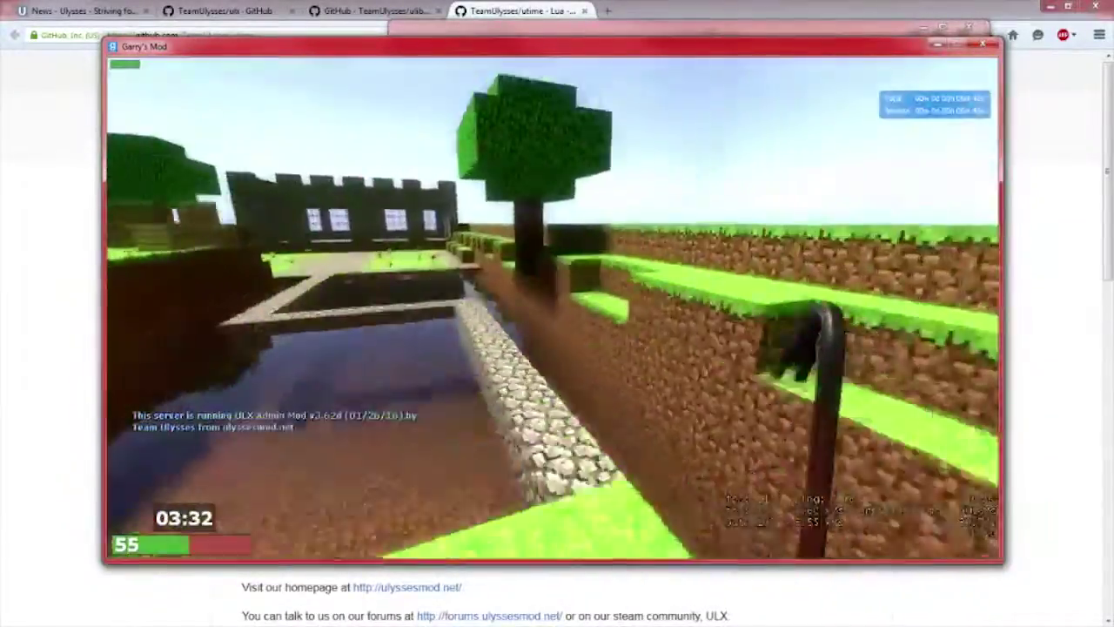
key(w)
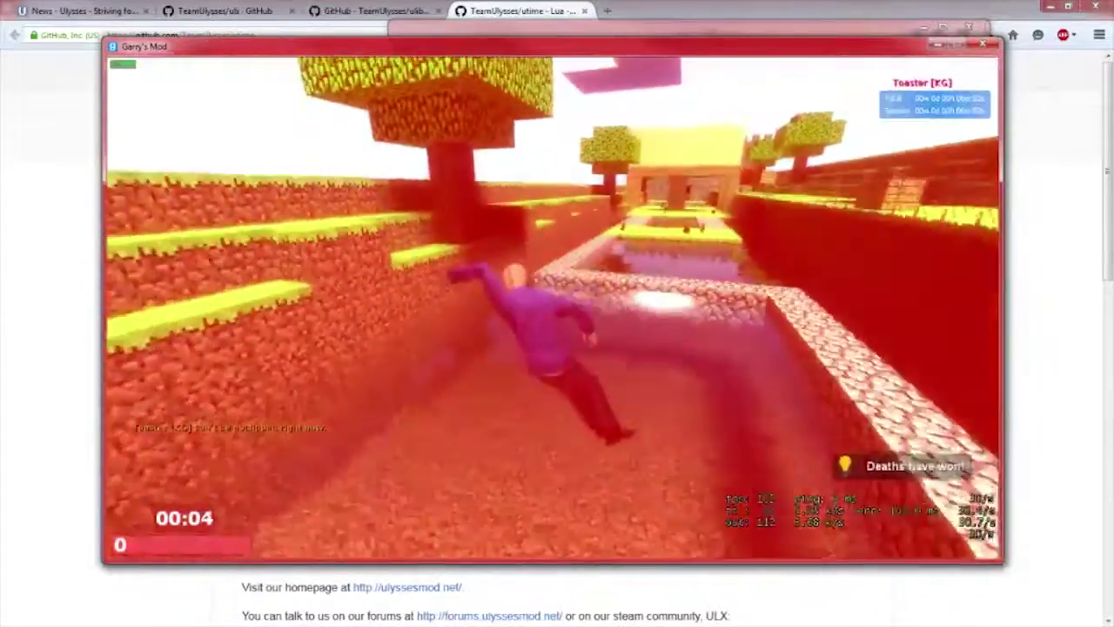
key(Tab)
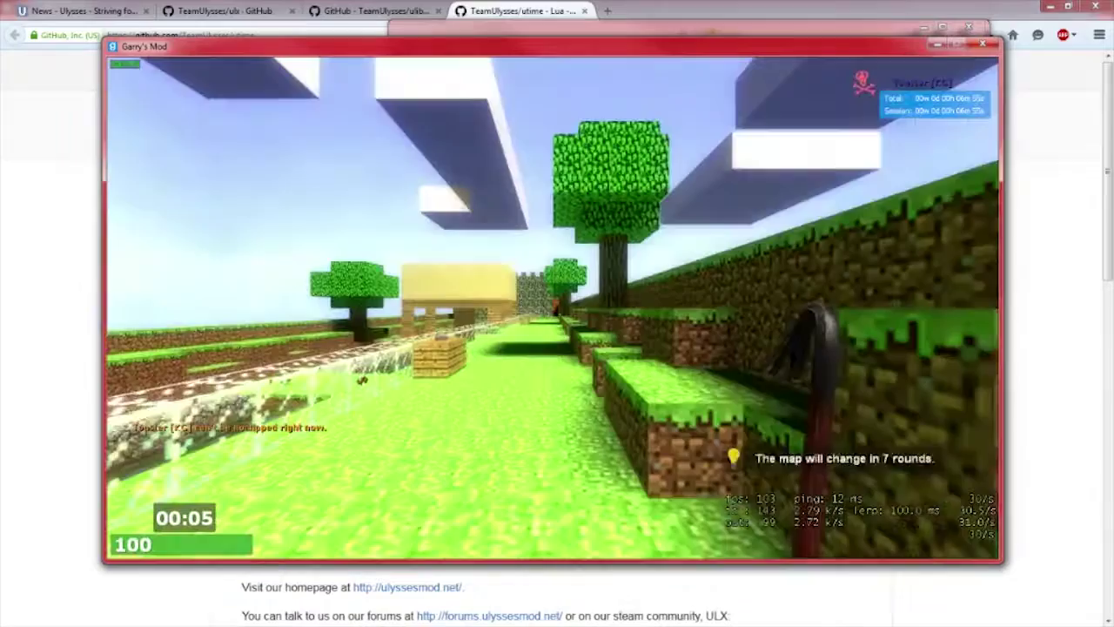
key(Tab)
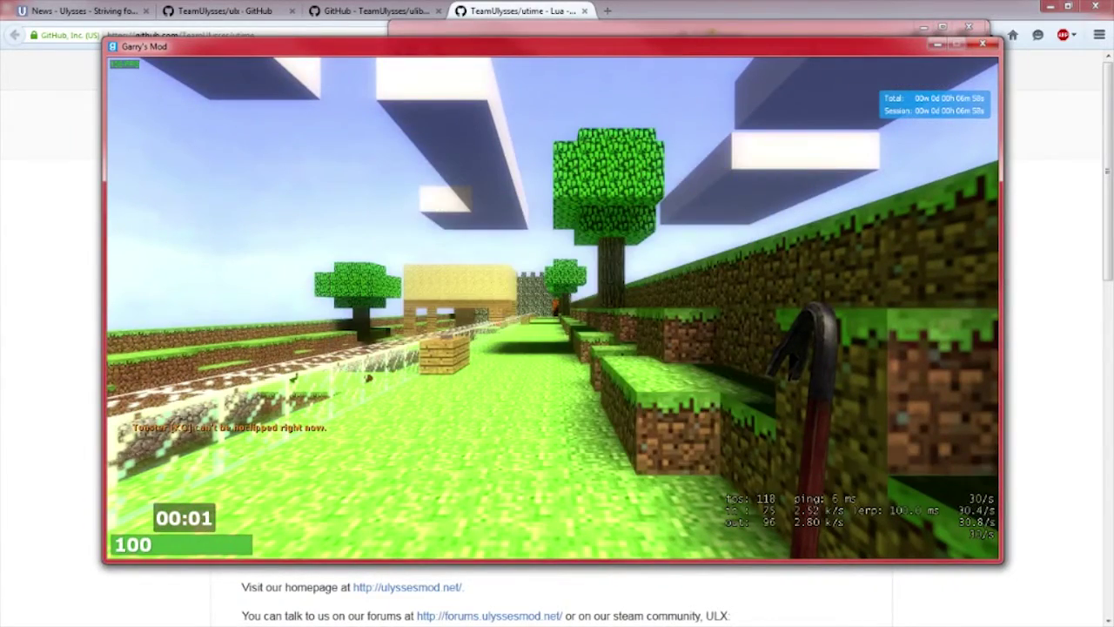
Run along the grass walkway past the wooden house, through the castle corridor and its dark portal into the lava hall
key(w)
key(space)
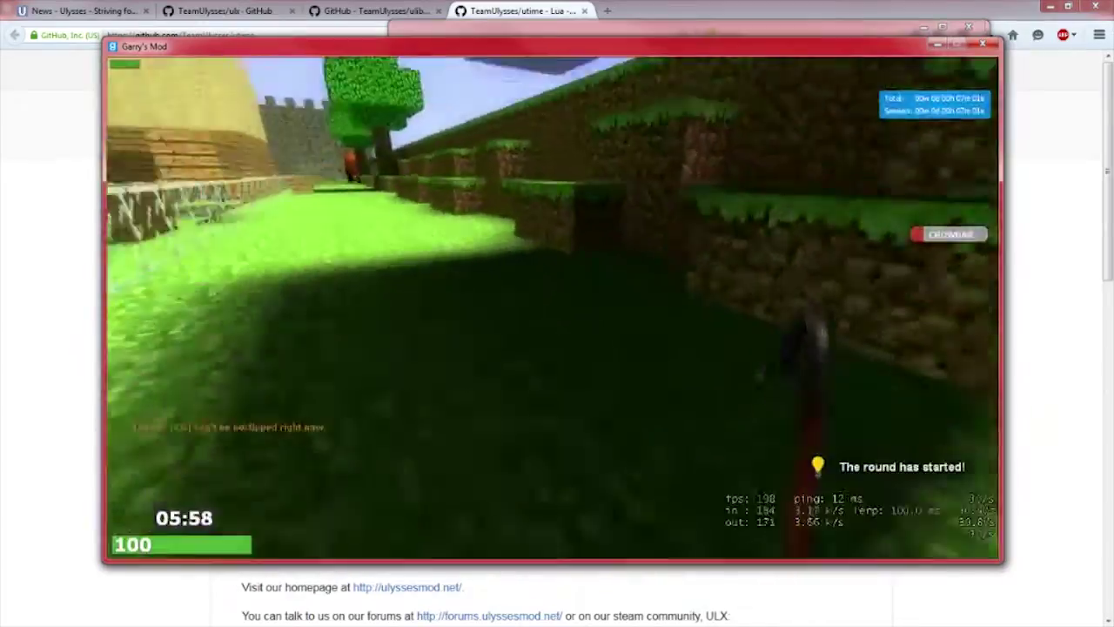
key(w)
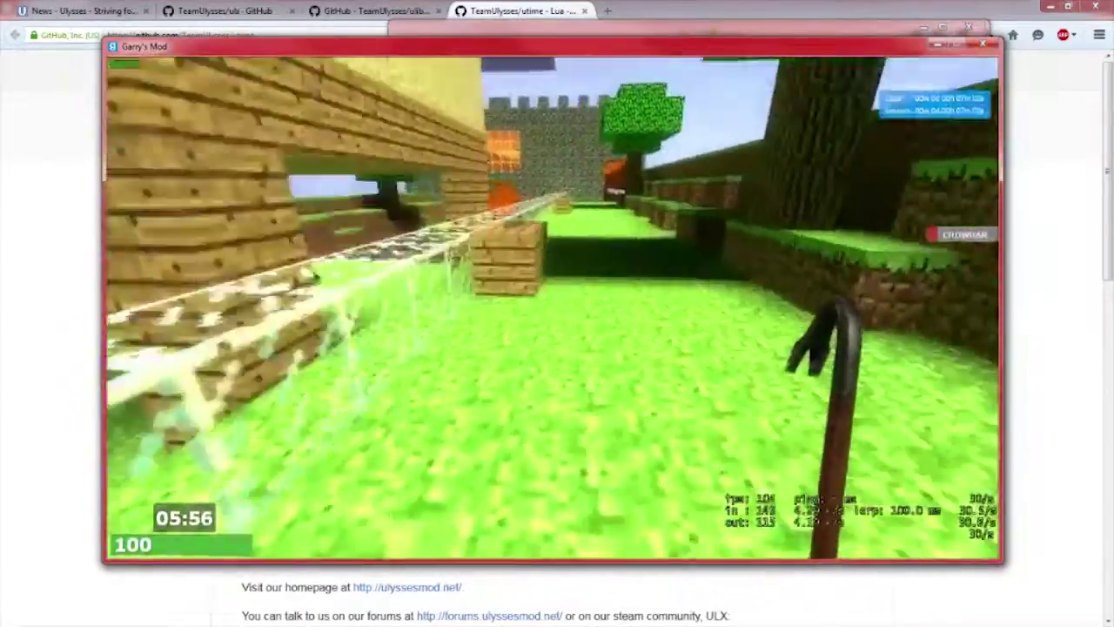
key(w)
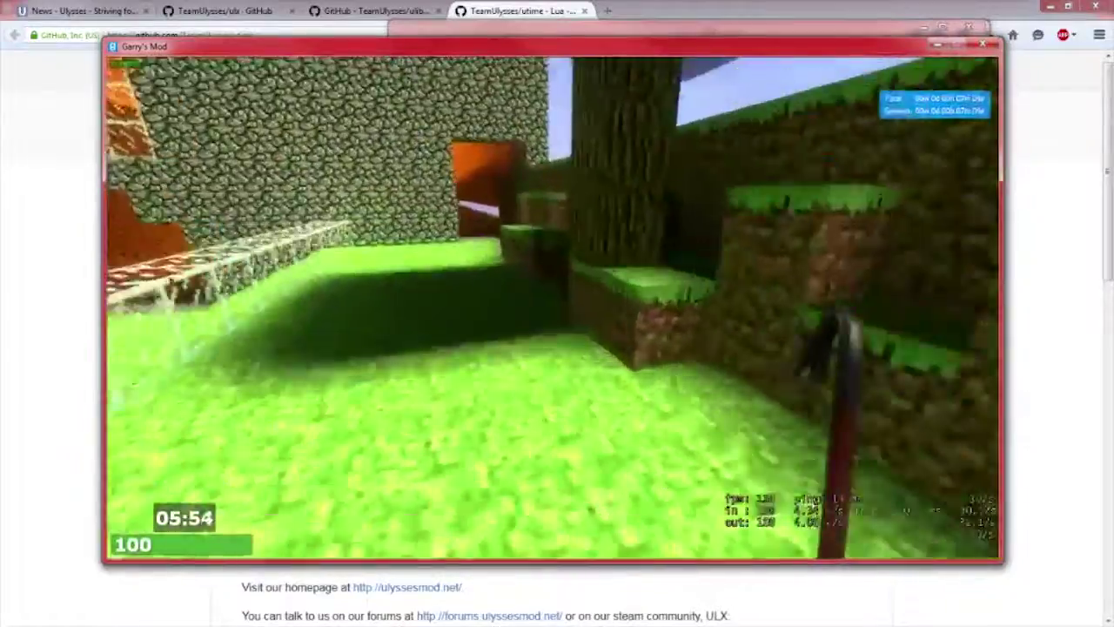
key(w)
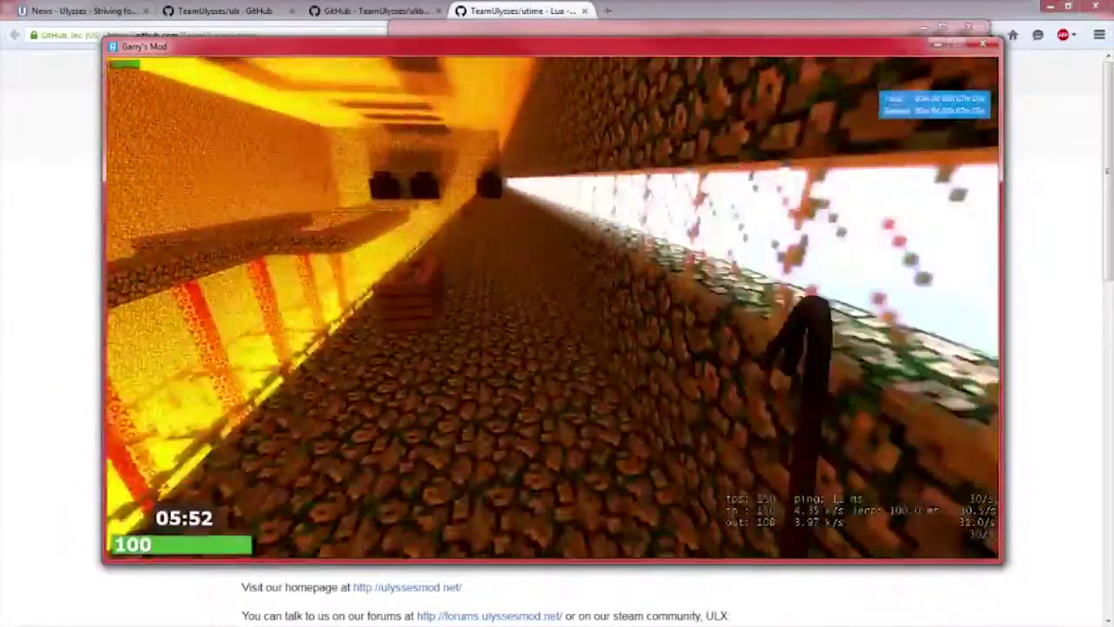
key(w)
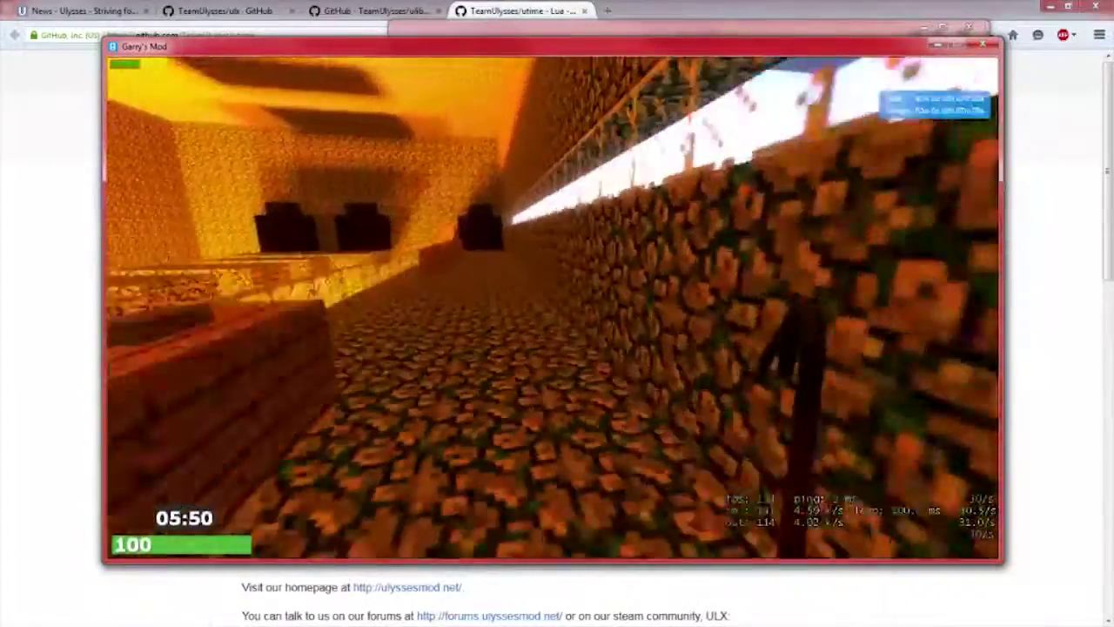
key(w)
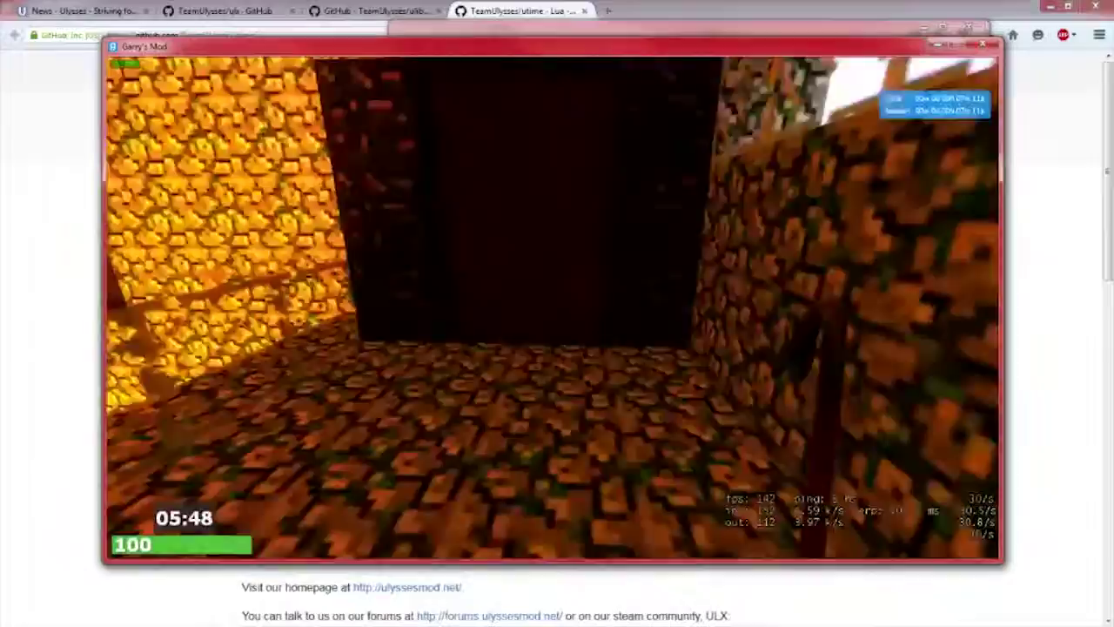
key(w)
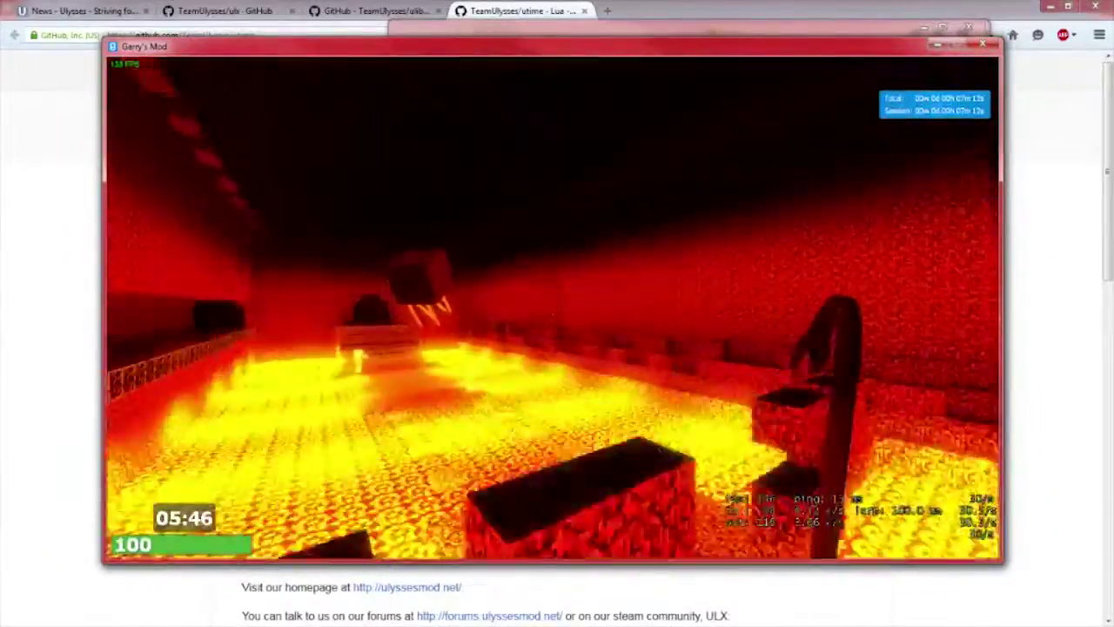